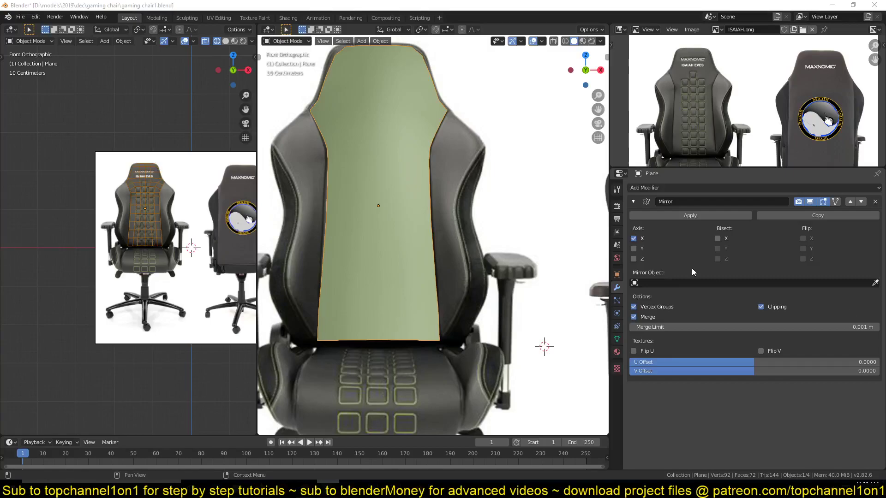
{"action": "middle_click_drag", "start_coordinate": [507, 198], "coordinate": [509, 222], "text": "shift"}
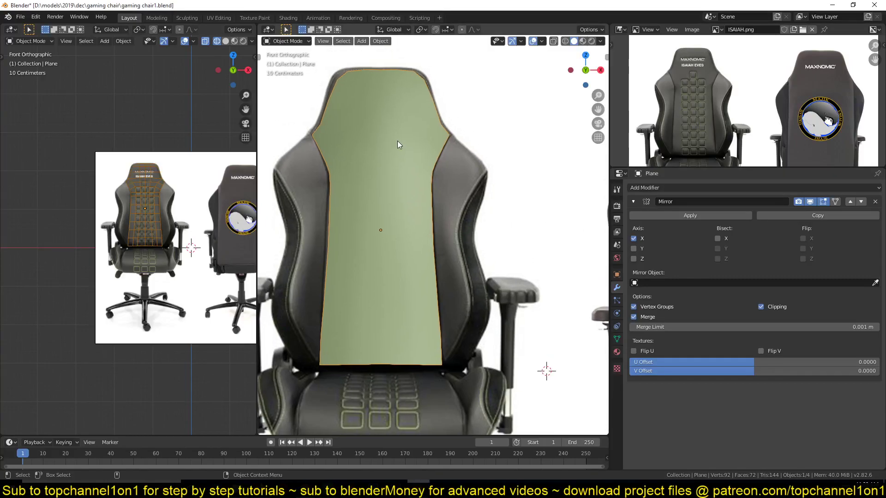
{"action": "middle_click_drag", "start_coordinate": [398, 142], "coordinate": [426, 141], "text": "shift"}
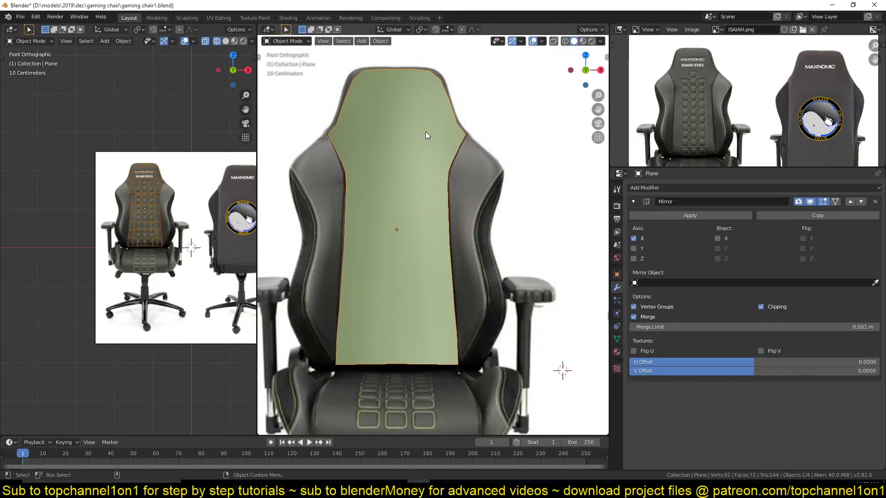
{"action": "key", "text": "Tab"}
{"action": "key", "text": "Tab"}
{"action": "middle_click_drag", "start_coordinate": [466, 192], "coordinate": [459, 164], "text": "shift"}
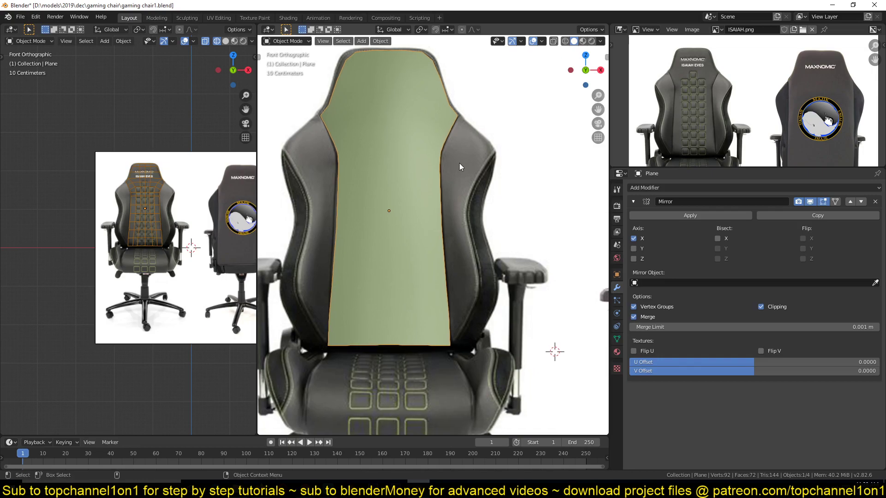
Save the project as a new incremented copy named gaming chair2.blend
{"action": "key", "text": "ctrl"}
{"action": "key", "text": "ctrl+shift+s"}
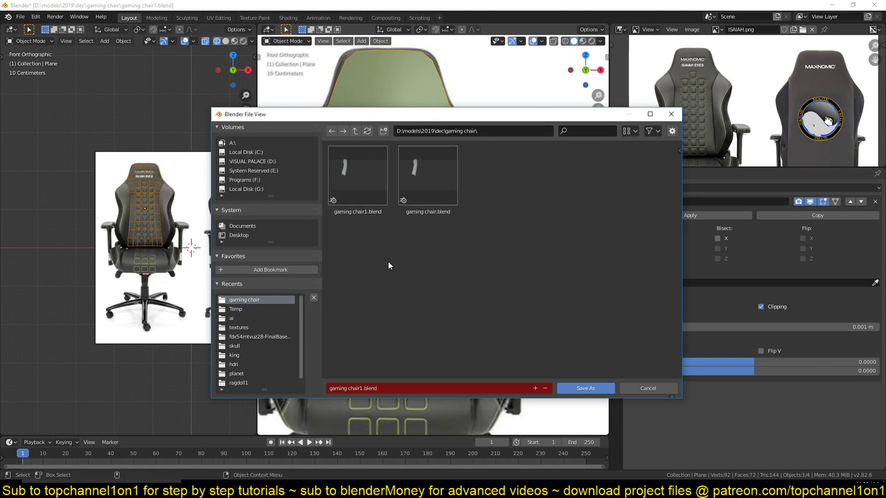
{"action": "left_click", "coordinate": [535, 389]}
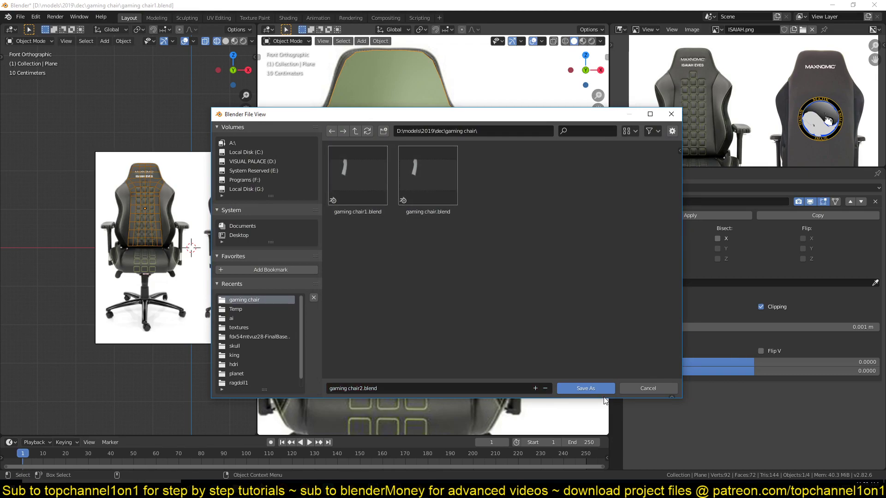
{"action": "left_click", "coordinate": [572, 389]}
Extrude two vertices up from the center panel's lower outer corner, following the side bolster's seam in the reference image
{"action": "middle_click_drag", "start_coordinate": [498, 192], "coordinate": [498, 179], "text": "shift"}
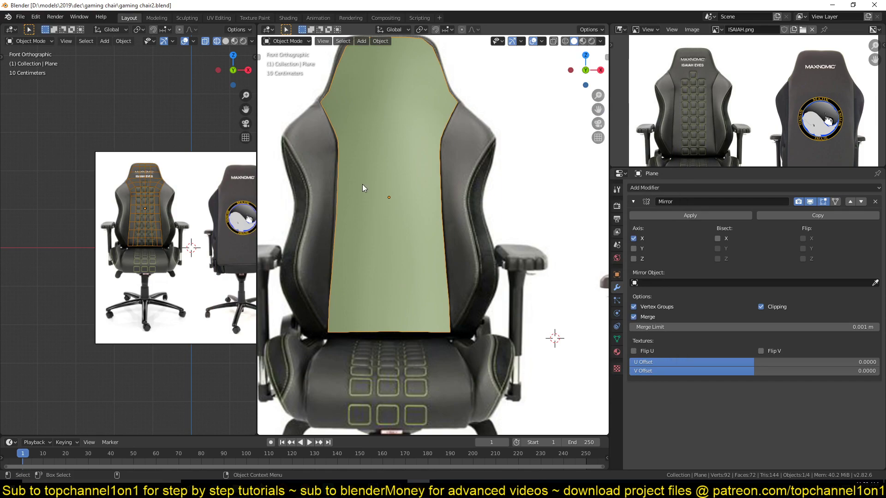
{"action": "scroll", "coordinate": [362, 184], "scroll_direction": "up", "scroll_amount": 3}
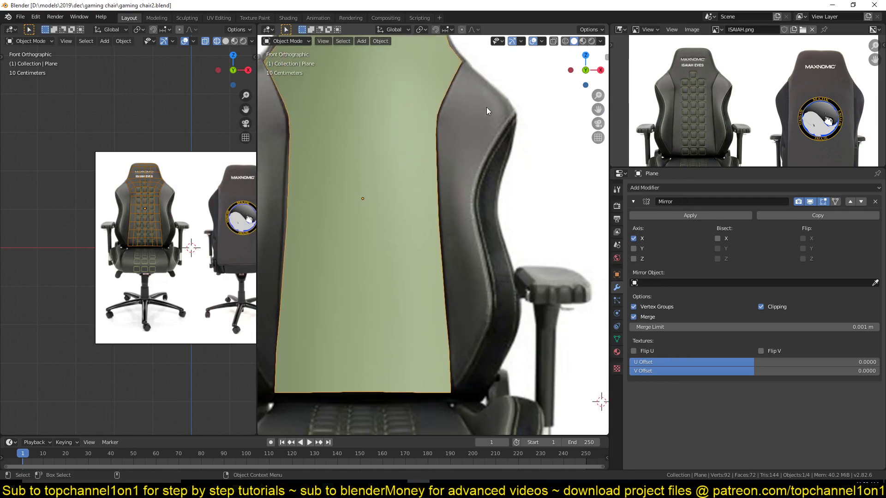
{"action": "key", "text": "Tab"}
{"action": "scroll", "coordinate": [471, 342], "scroll_direction": "down", "scroll_amount": 8, "text": "shift"}
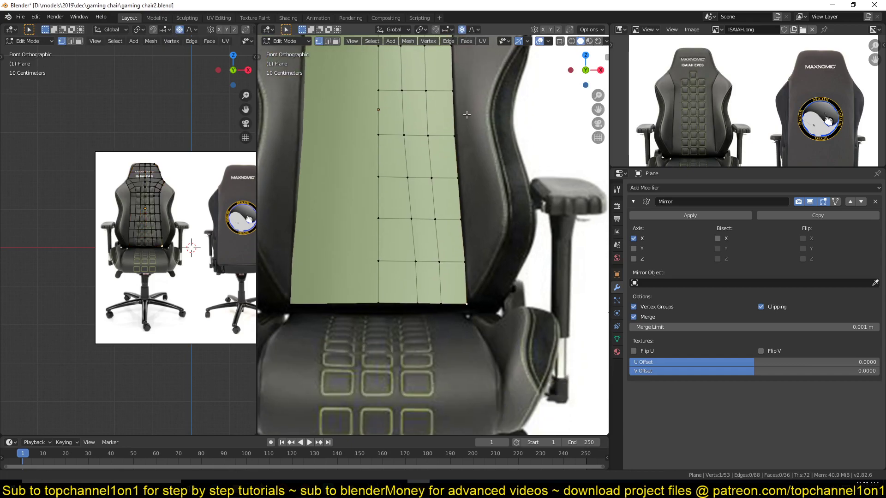
{"action": "middle_click_drag", "start_coordinate": [465, 312], "coordinate": [448, 338], "text": "shift"}
{"action": "key", "text": "e"}
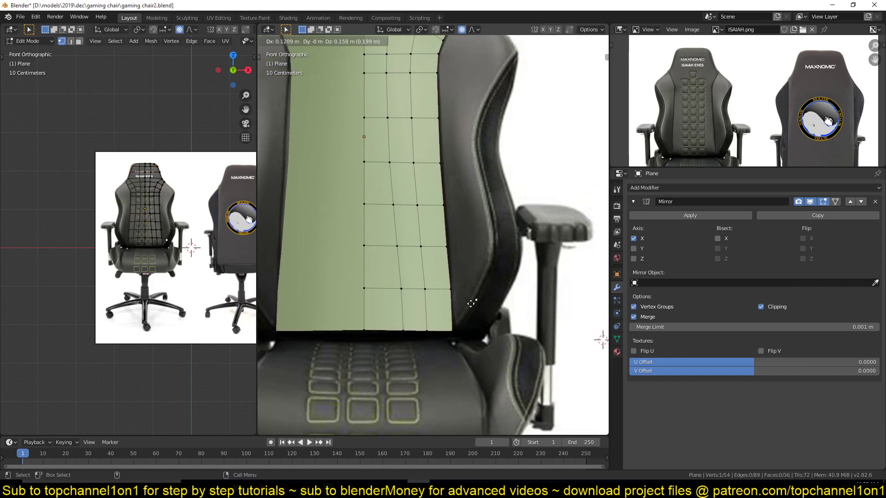
{"action": "left_click", "coordinate": [471, 302]}
{"action": "key", "text": "e"}
{"action": "left_click", "coordinate": [486, 266]}
Turn off proportional editing and shift the newest outline vertex slightly outward onto the bolster seam
{"action": "key", "text": "g"}
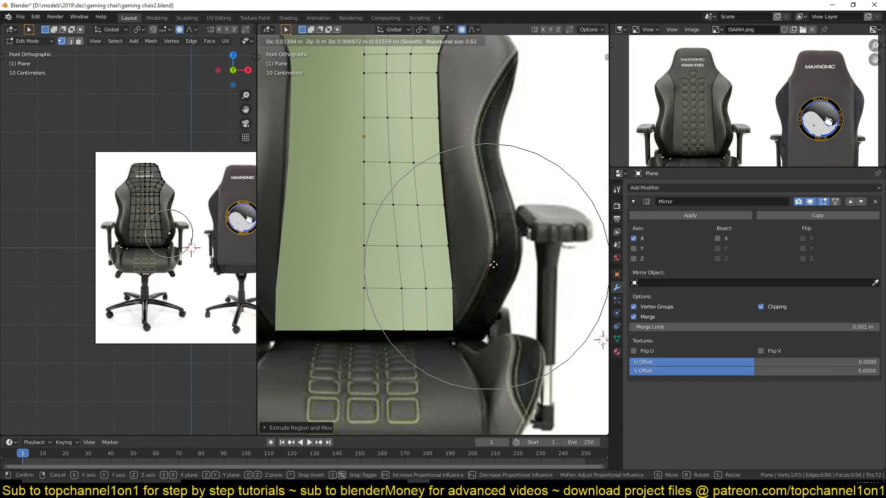
{"action": "right_click", "coordinate": [492, 261]}
{"action": "key", "text": "o"}
{"action": "key", "text": "g"}
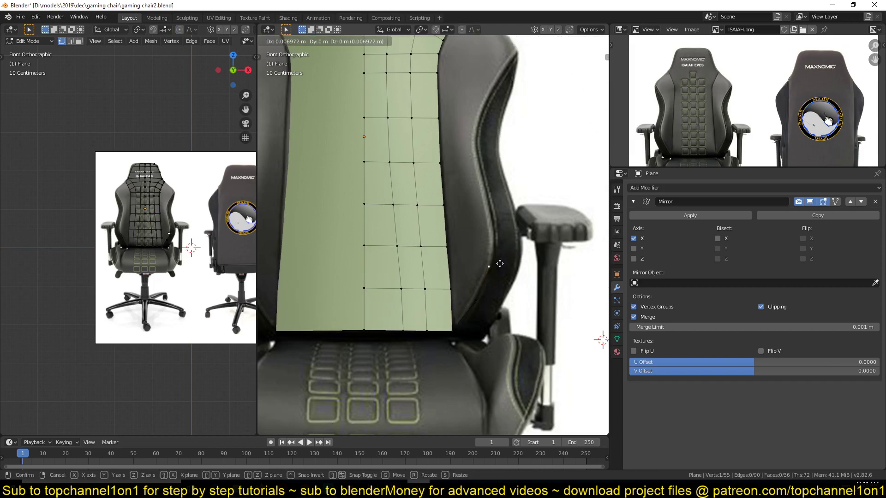
{"action": "left_click", "coordinate": [501, 264]}
Extrude five more vertices upward along the bolster seam to the backrest's narrow waist
{"action": "key", "text": "e"}
{"action": "left_click", "coordinate": [508, 242]}
{"action": "key", "text": "e"}
{"action": "left_click", "coordinate": [508, 223]}
{"action": "key", "text": "e"}
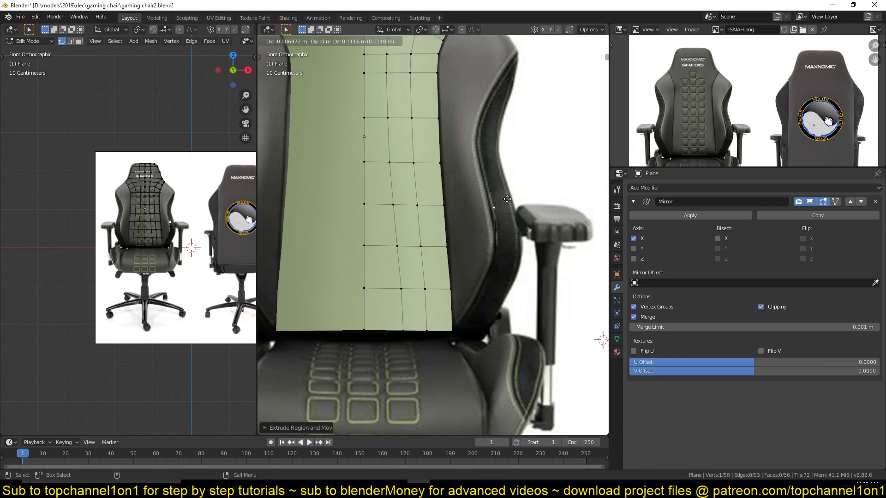
{"action": "left_click", "coordinate": [502, 192]}
{"action": "key", "text": "e"}
{"action": "left_click", "coordinate": [494, 171]}
{"action": "key", "text": "e"}
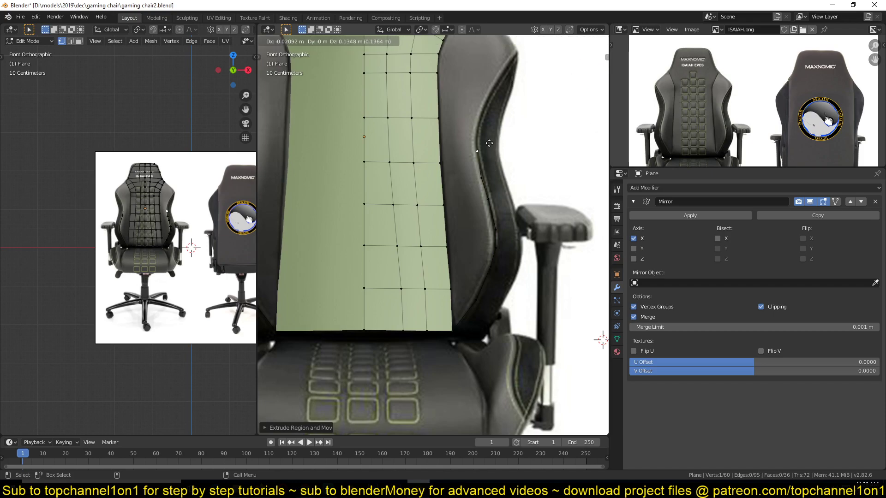
{"action": "left_click", "coordinate": [489, 144]}
Extrude four more outline vertices from the waist up to the outer tip of the backrest's shoulder
{"action": "middle_click_drag", "start_coordinate": [489, 143], "coordinate": [489, 202], "text": "shift"}
{"action": "key", "text": "e"}
{"action": "left_click", "coordinate": [489, 163]}
{"action": "key", "text": "e"}
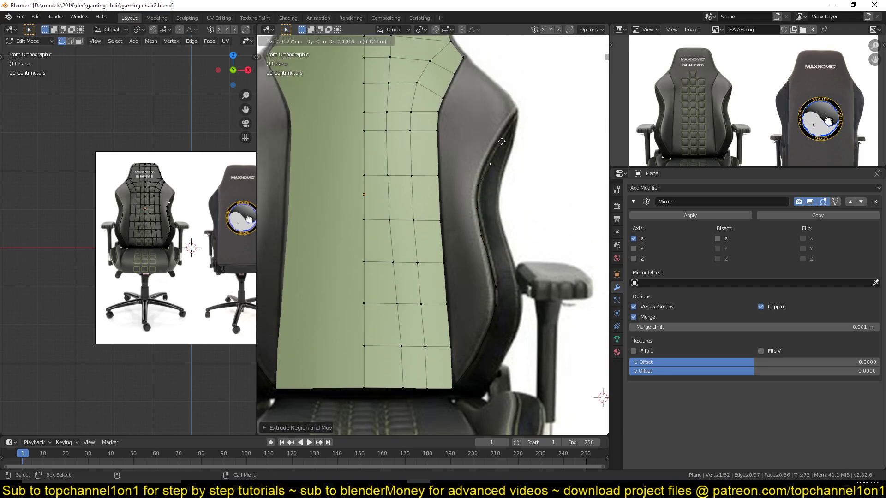
{"action": "left_click", "coordinate": [502, 135]}
{"action": "key", "text": "e"}
{"action": "left_click", "coordinate": [528, 90]}
{"action": "middle_click_drag", "start_coordinate": [528, 95], "coordinate": [524, 155], "text": "shift"}
{"action": "key", "text": "e"}
{"action": "left_click", "coordinate": [525, 148]}
Extrude two vertices inward along the shoulder's top edge and connect the last one to the center panel's outer corner
{"action": "key", "text": "e"}
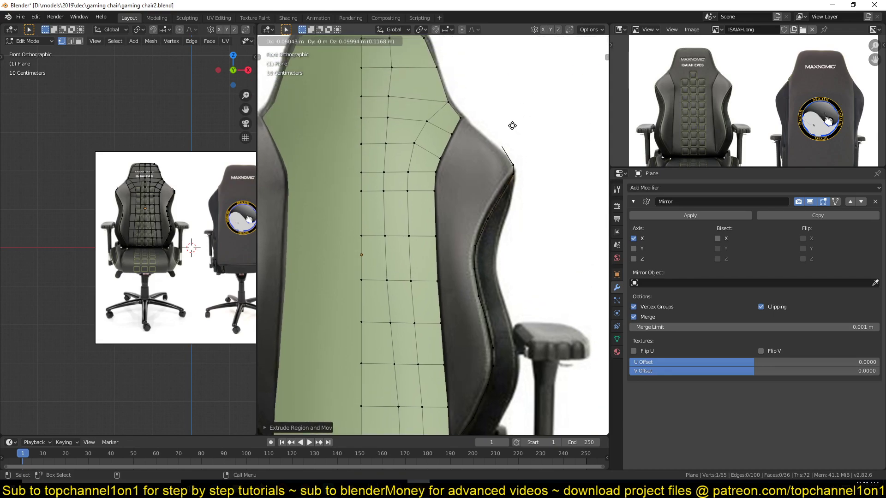
{"action": "left_click", "coordinate": [505, 125]}
{"action": "key", "text": "e"}
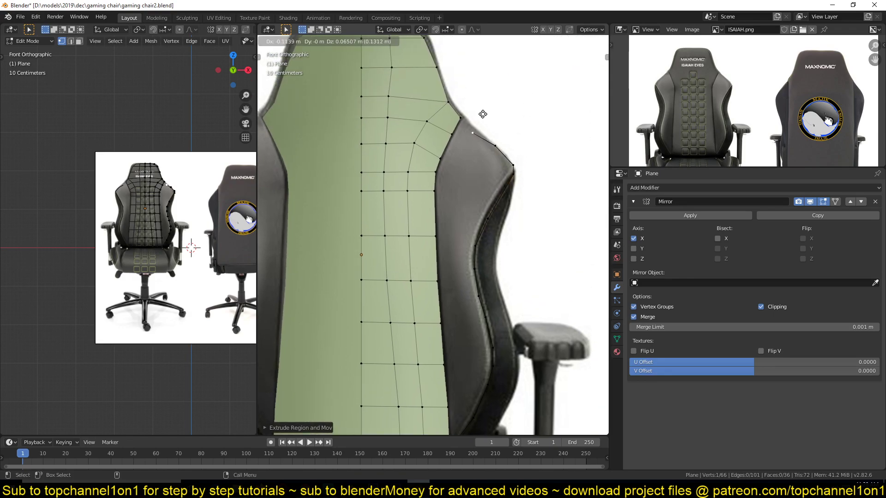
{"action": "left_click", "coordinate": [482, 108]}
{"action": "left_click", "coordinate": [466, 114], "text": "shift"}
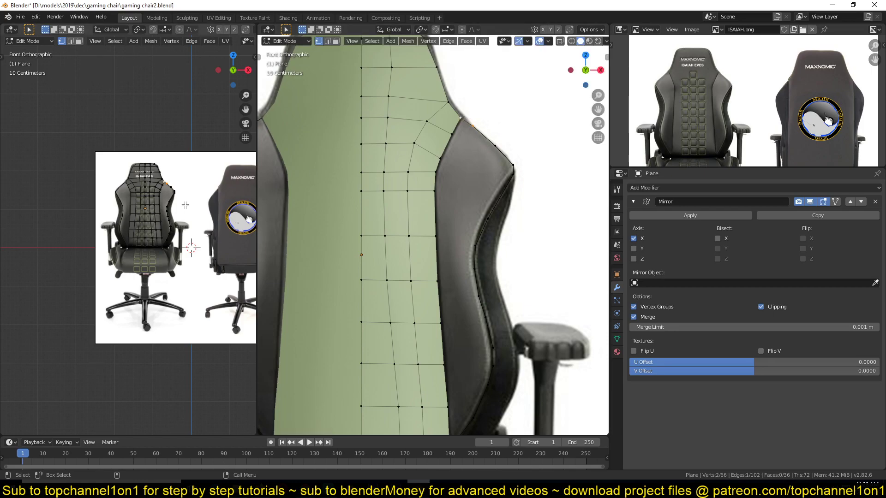
In a right side view, move the outline's upper shoulder vertices along Y toward the back panel
{"action": "key", "text": "KP_3"}
{"action": "scroll", "coordinate": [139, 208], "scroll_direction": "up", "scroll_amount": 5}
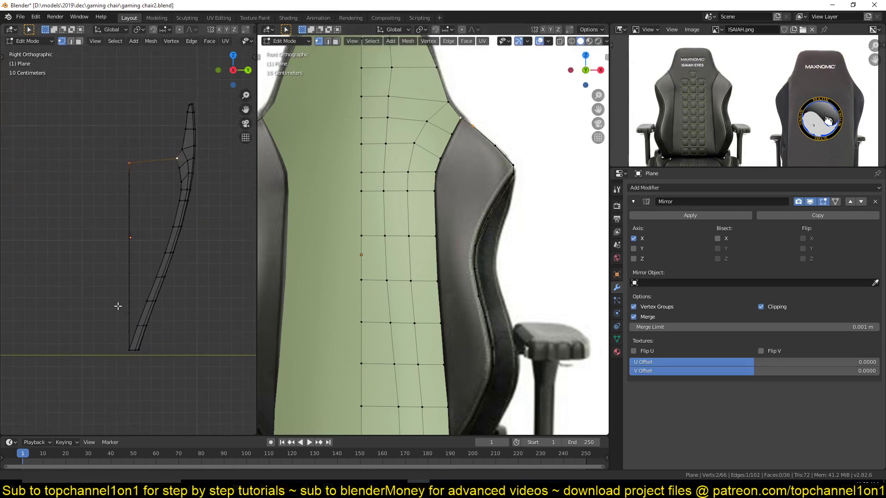
{"action": "left_click", "coordinate": [116, 174]}
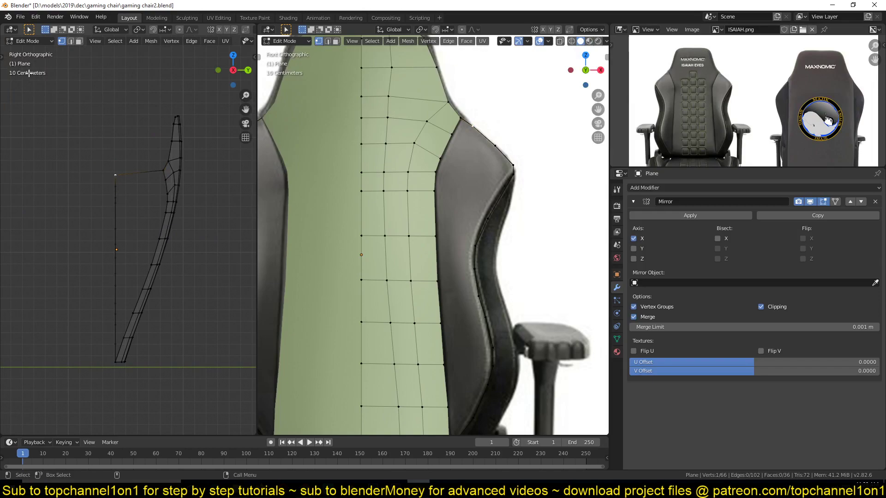
{"action": "key", "text": "t"}
{"action": "left_click", "coordinate": [12, 93]}
{"action": "left_click_drag", "start_coordinate": [143, 174], "coordinate": [164, 187]}
{"action": "left_click", "coordinate": [112, 188]}
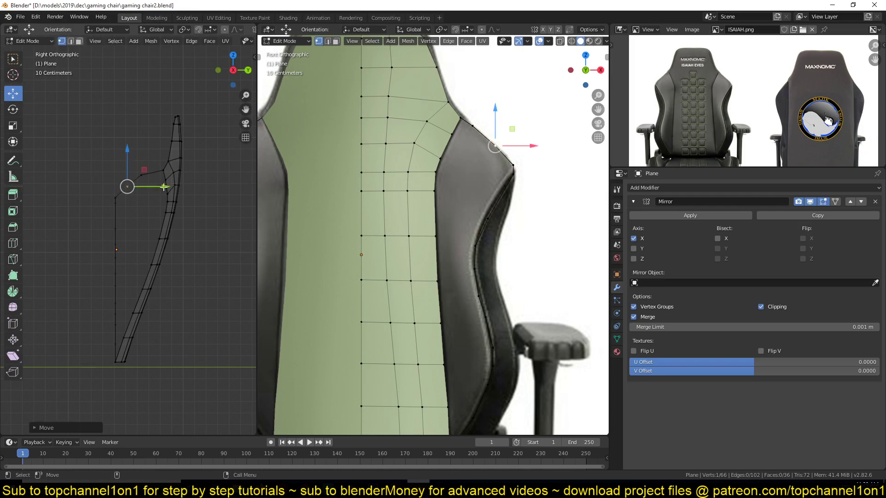
Move the outline's lower vertices forward along Y in the side view to form the bolster's lower bulge
{"action": "left_click", "coordinate": [116, 198]}
{"action": "left_click", "coordinate": [116, 343]}
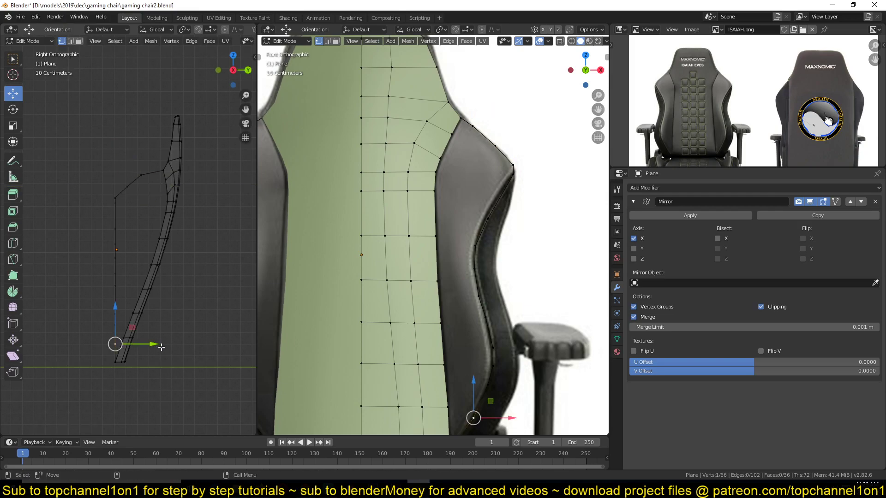
{"action": "middle_click_drag", "start_coordinate": [161, 347], "coordinate": [167, 299], "text": "shift"}
{"action": "left_click_drag", "start_coordinate": [156, 299], "coordinate": [131, 233]}
{"action": "left_click", "coordinate": [126, 278]}
{"action": "left_click", "coordinate": [128, 269]}
{"action": "left_click", "coordinate": [121, 256]}
{"action": "left_click", "coordinate": [121, 238]}
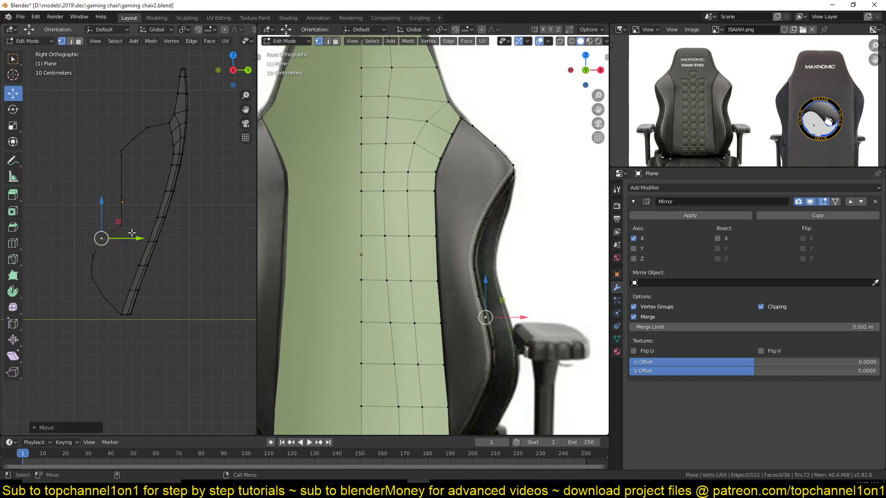
Move the vertex just below the shoulder tip slightly forward along Y in the side view
{"action": "left_click", "coordinate": [125, 213]}
{"action": "left_click", "coordinate": [123, 170]}
{"action": "left_click", "coordinate": [135, 156]}
{"action": "left_click", "coordinate": [132, 157]}
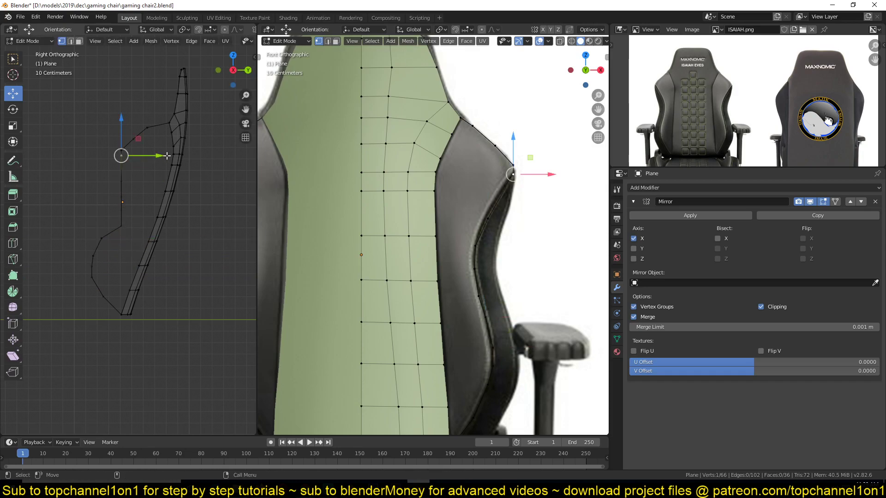
{"action": "left_click_drag", "start_coordinate": [160, 156], "coordinate": [156, 156]}
Adjust the waist vertices along Y to smooth the transition between the upper and lower bulges, and leave Edit Mode
{"action": "key", "text": "alt+a"}
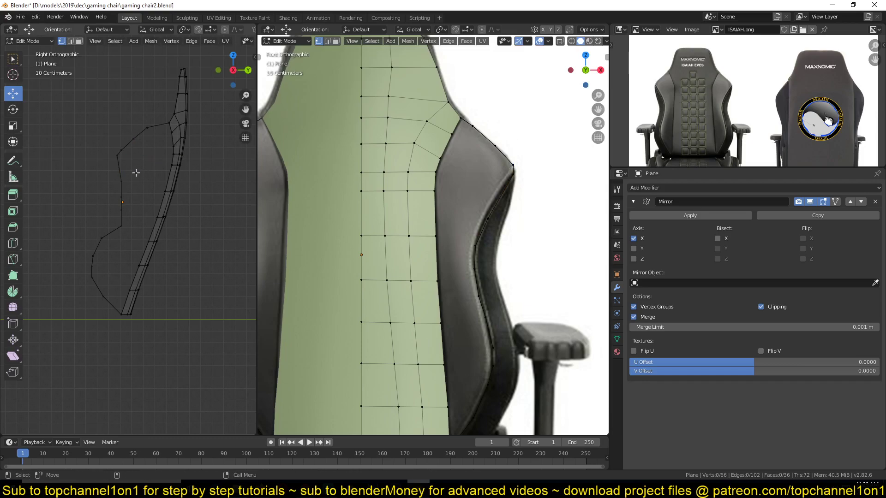
{"action": "left_click", "coordinate": [121, 157]}
{"action": "left_click", "coordinate": [121, 182]}
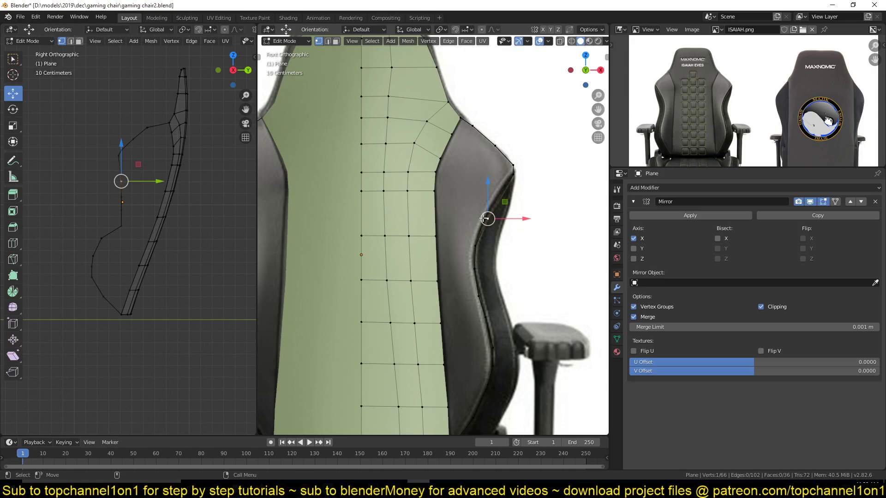
{"action": "left_click_drag", "start_coordinate": [157, 182], "coordinate": [153, 213]}
{"action": "left_click", "coordinate": [137, 205]}
{"action": "left_click", "coordinate": [138, 226]}
{"action": "left_click", "coordinate": [141, 208]}
{"action": "key", "text": "Tab"}
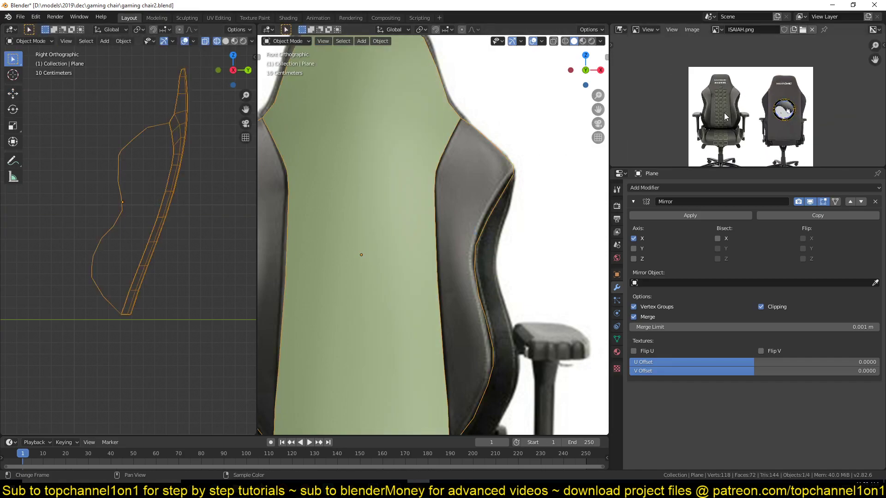
Check the reference image and reposition the upper outline vertices in the side view to round the shoulder curve
{"action": "scroll", "coordinate": [115, 197], "scroll_direction": "down", "scroll_amount": 2}
{"action": "scroll", "coordinate": [638, 146], "scroll_direction": "up", "scroll_amount": 4}
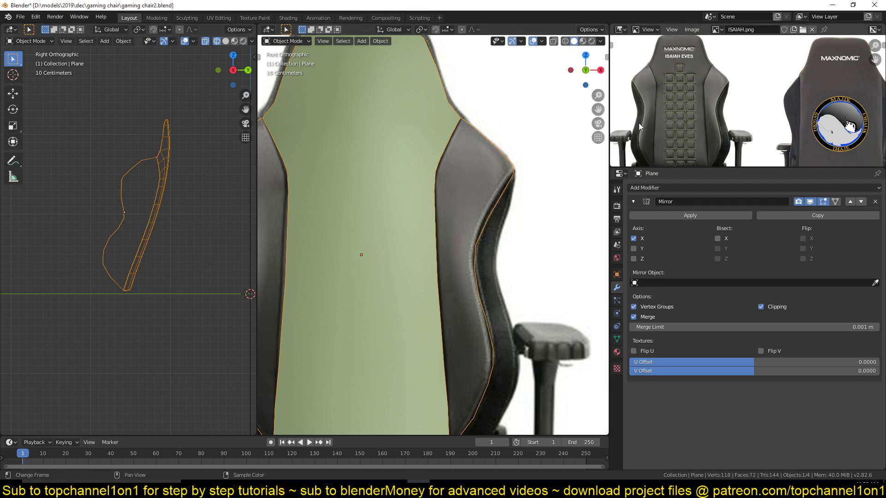
{"action": "key", "text": "Tab"}
{"action": "scroll", "coordinate": [146, 183], "scroll_direction": "up", "scroll_amount": 3}
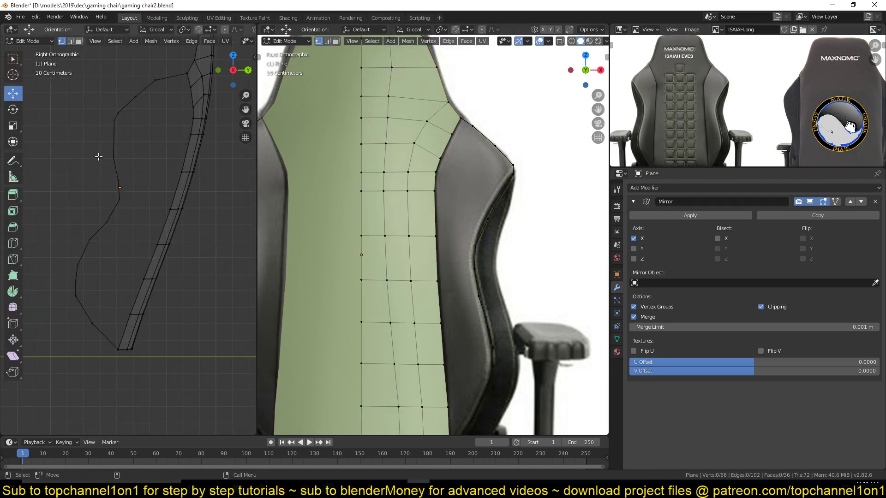
{"action": "left_click", "coordinate": [113, 124]}
{"action": "left_click_drag", "start_coordinate": [144, 122], "coordinate": [160, 95]}
{"action": "left_click", "coordinate": [137, 99]}
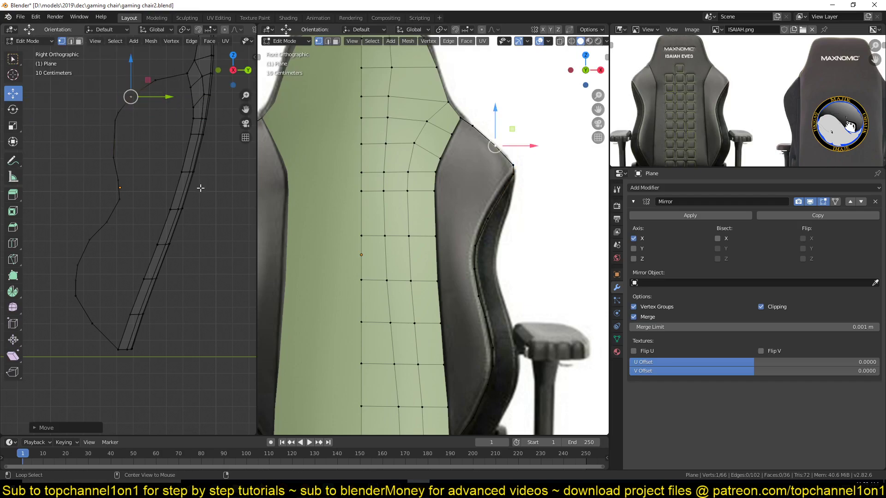
Adjust the lower bulge's vertices in the side view for a smoother, more evenly spaced forward curve
{"action": "key", "text": "alt+a"}
{"action": "left_click", "coordinate": [75, 296]}
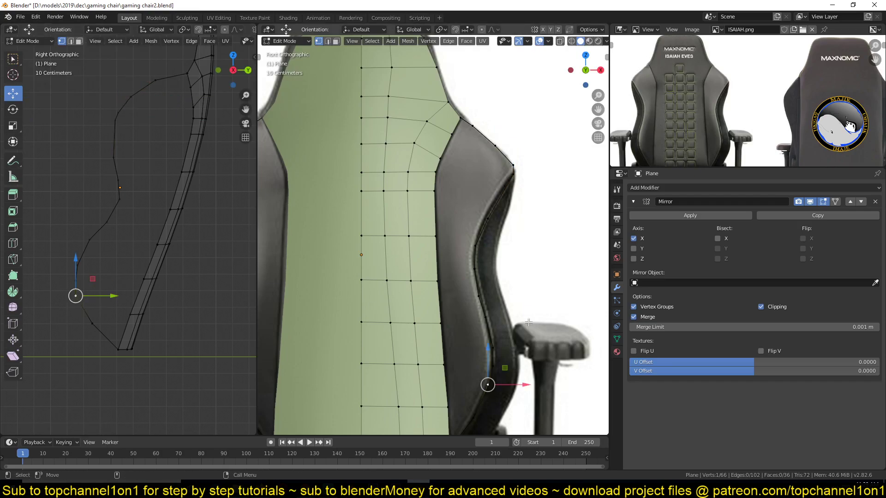
{"action": "middle_click_drag", "start_coordinate": [529, 321], "coordinate": [518, 256], "text": "shift"}
{"action": "left_click_drag", "start_coordinate": [115, 296], "coordinate": [118, 298]}
{"action": "key", "text": "alt+a"}
{"action": "left_click", "coordinate": [80, 260]}
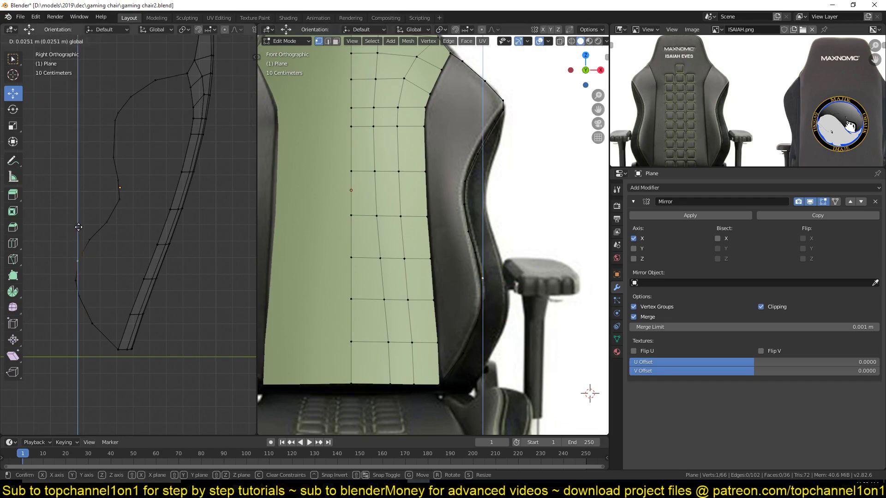
{"action": "left_click_drag", "start_coordinate": [113, 261], "coordinate": [116, 261]}
{"action": "left_click", "coordinate": [106, 222]}
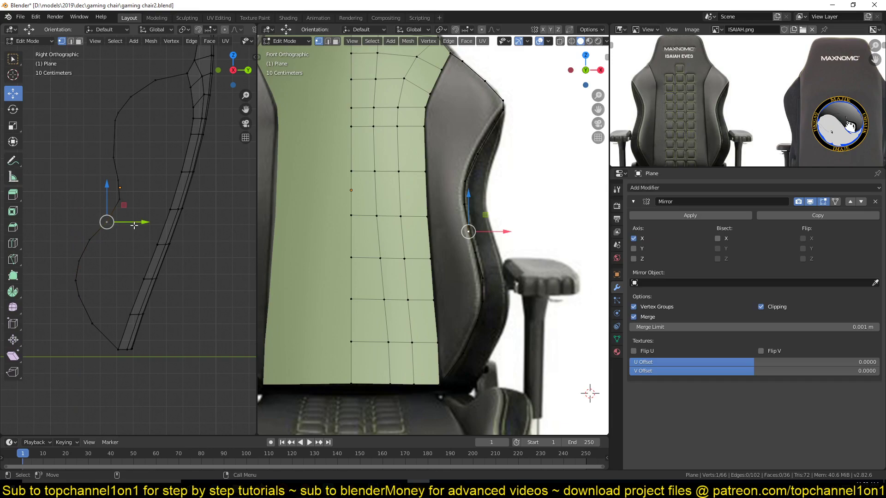
Grid-fill the gap between the outer bolster outline and the center panel's side edge, excluding the connecting corner vertices from the selection
{"action": "middle_click_drag", "start_coordinate": [419, 156], "coordinate": [419, 184], "text": "shift"}
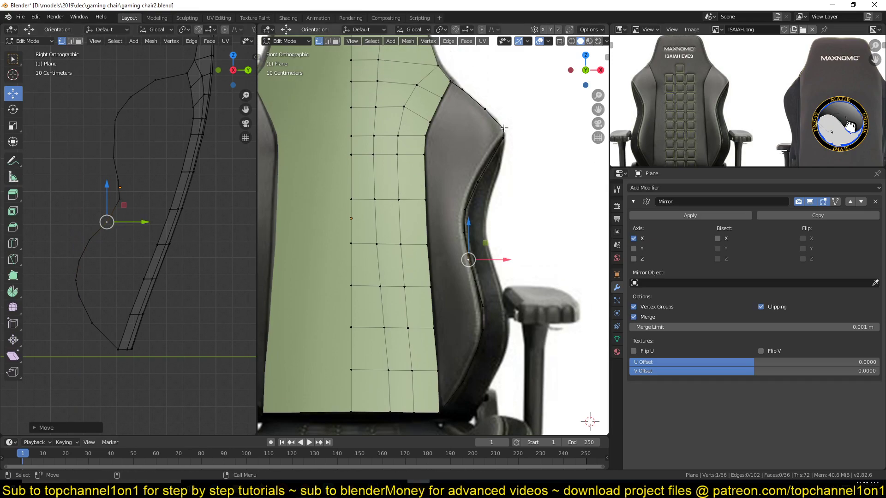
{"action": "left_click", "coordinate": [462, 89]}
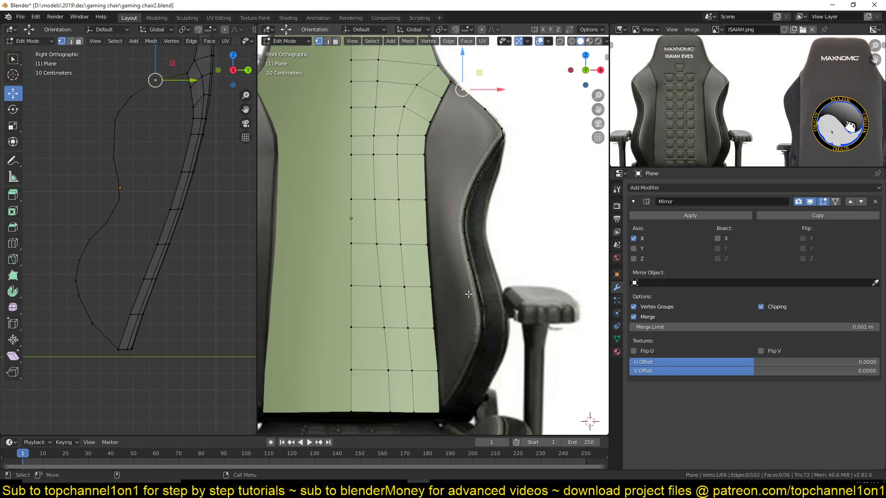
{"action": "left_click", "coordinate": [463, 381], "text": "ctrl"}
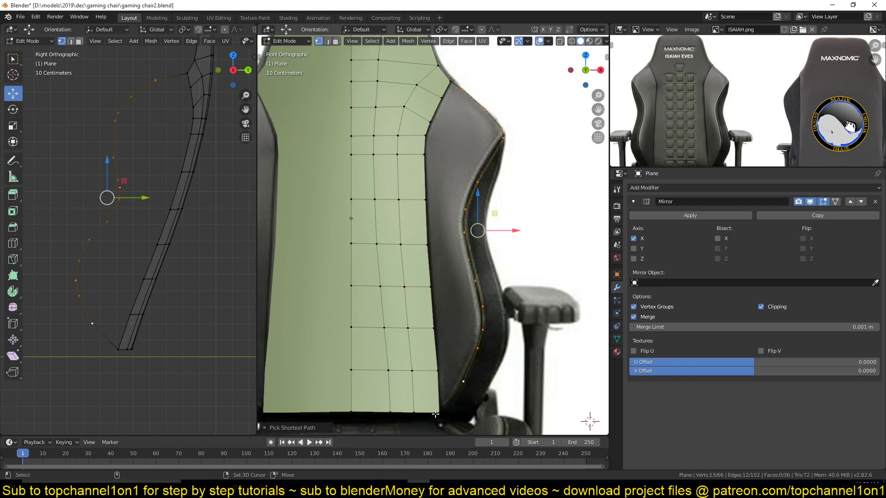
{"action": "left_click", "coordinate": [435, 414], "text": "ctrl"}
{"action": "left_click", "coordinate": [446, 85], "text": "ctrl"}
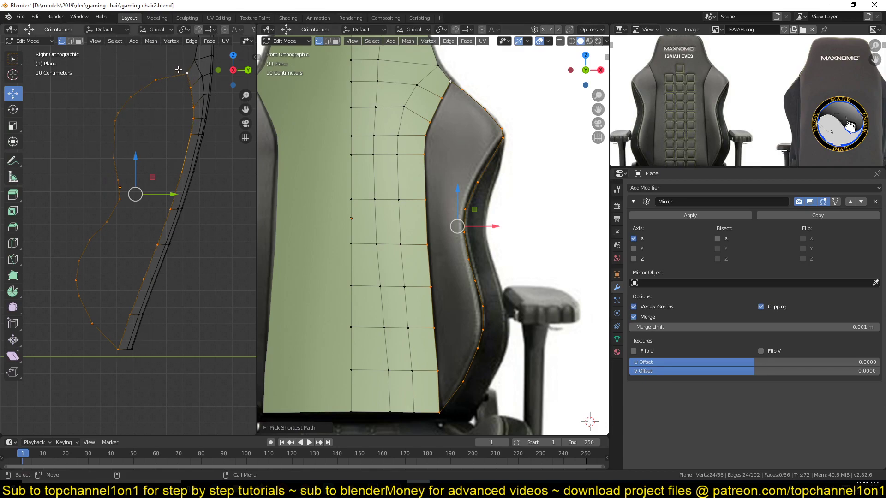
{"action": "left_click", "coordinate": [117, 350], "text": "shift"}
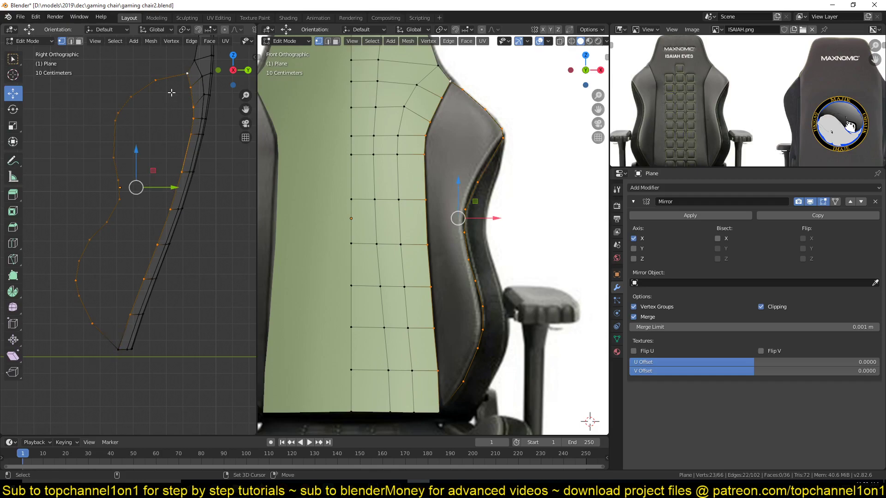
{"action": "left_click", "coordinate": [184, 77], "text": "shift"}
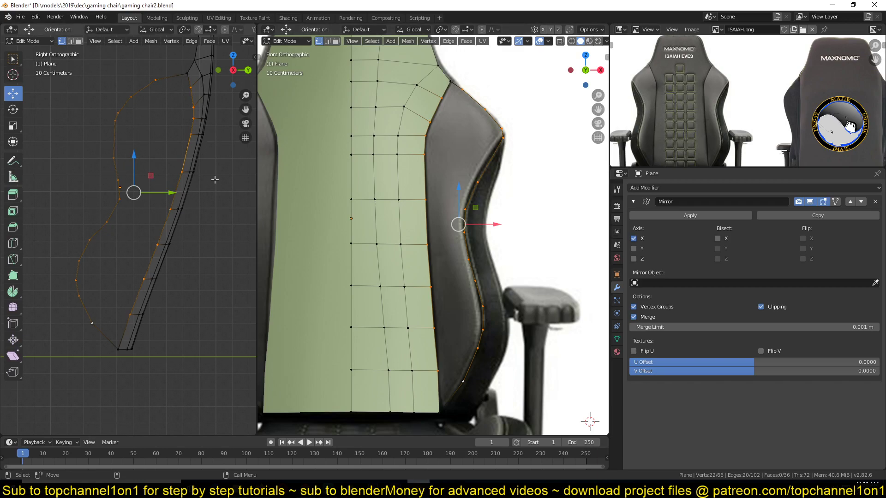
{"action": "key", "text": "F3"}
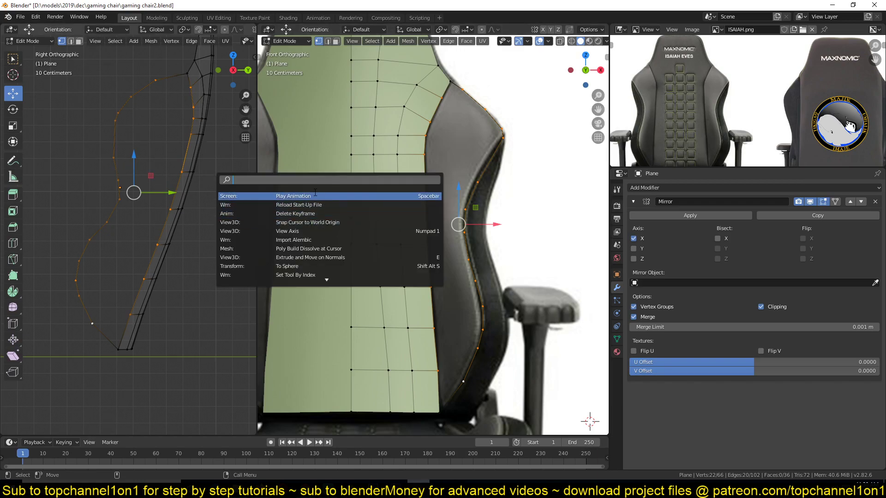
{"action": "type", "text": "gri"}
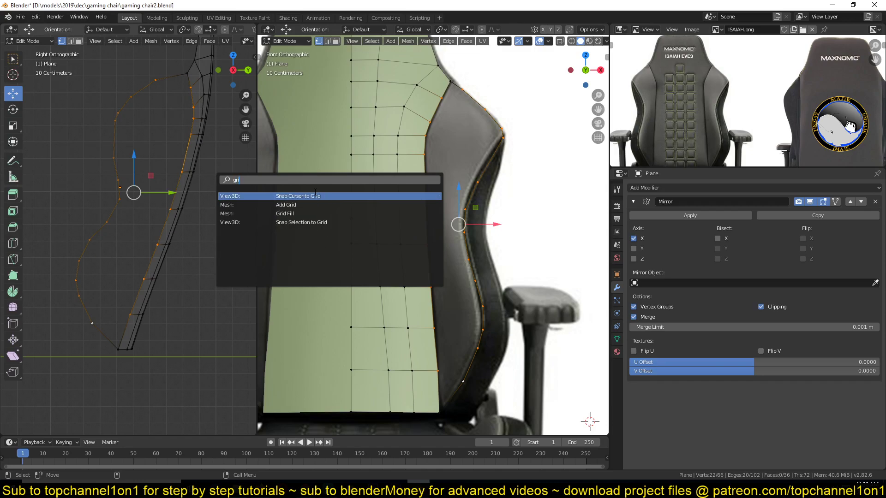
{"action": "left_click", "coordinate": [302, 214]}
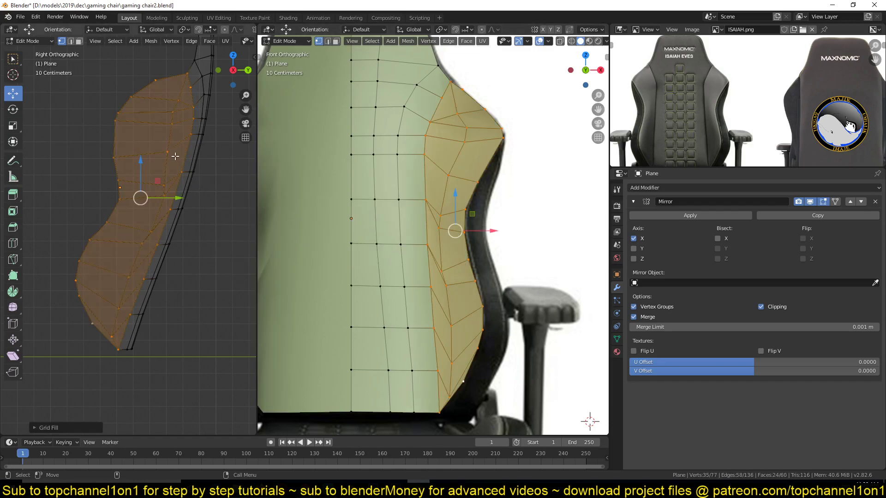
Try the Grid Fill options with Simple Blending toggled, a span of 10 and an offset of -6, and undo the fill
{"action": "left_click", "coordinate": [40, 428]}
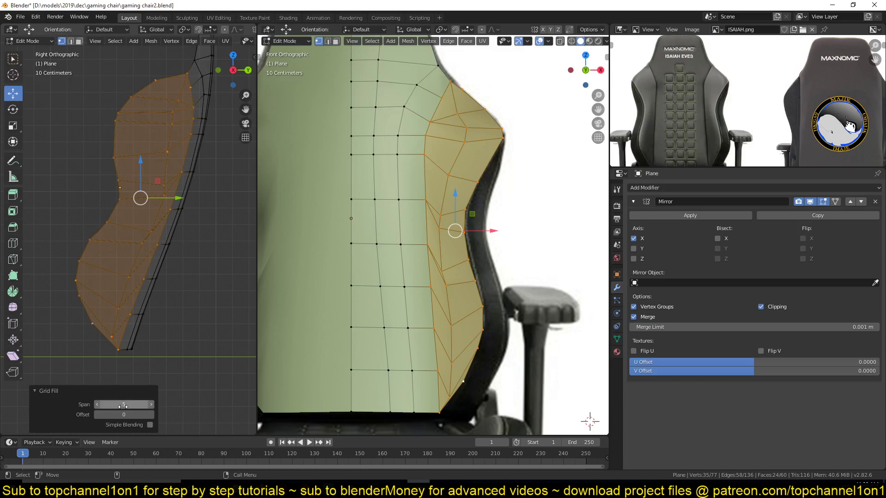
{"action": "left_click", "coordinate": [150, 425]}
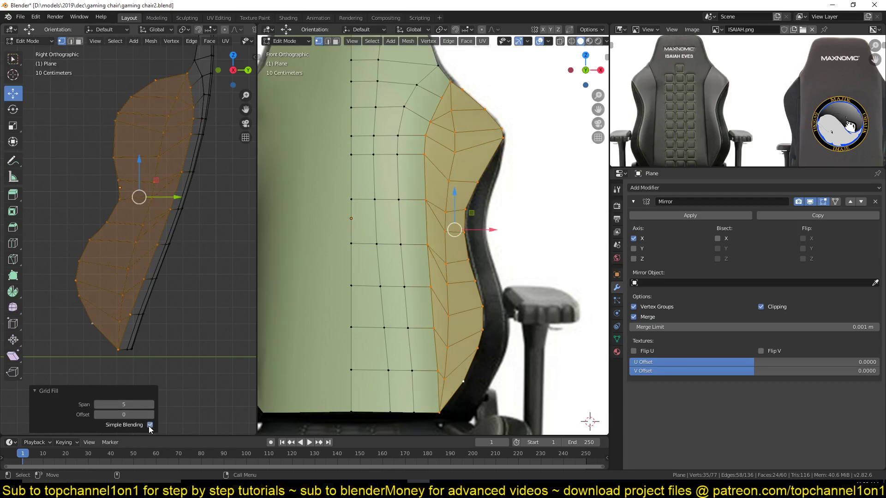
{"action": "left_click", "coordinate": [150, 425]}
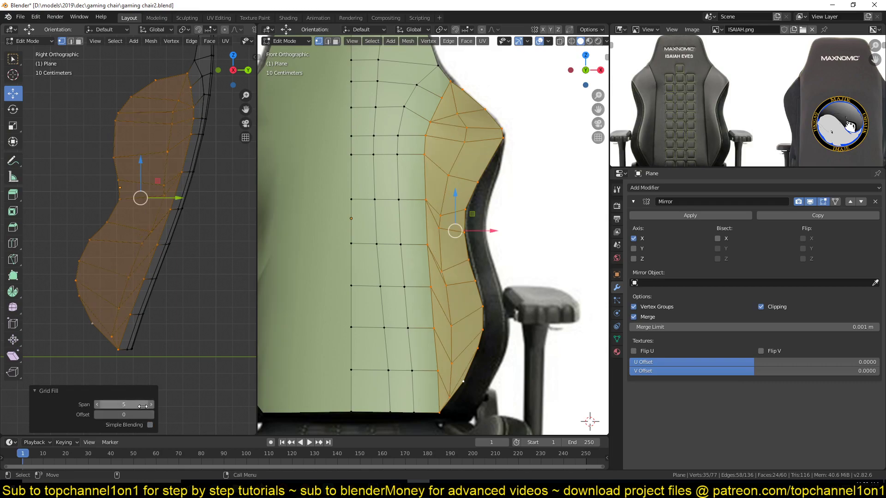
{"action": "left_click", "coordinate": [151, 405]}
{"action": "left_click_drag", "start_coordinate": [142, 404], "coordinate": [116, 413]}
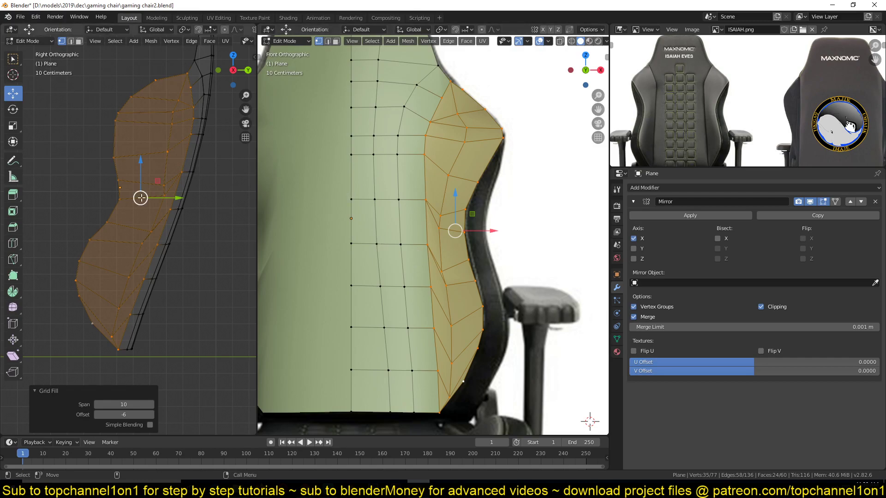
{"action": "key", "text": "ctrl+z"}
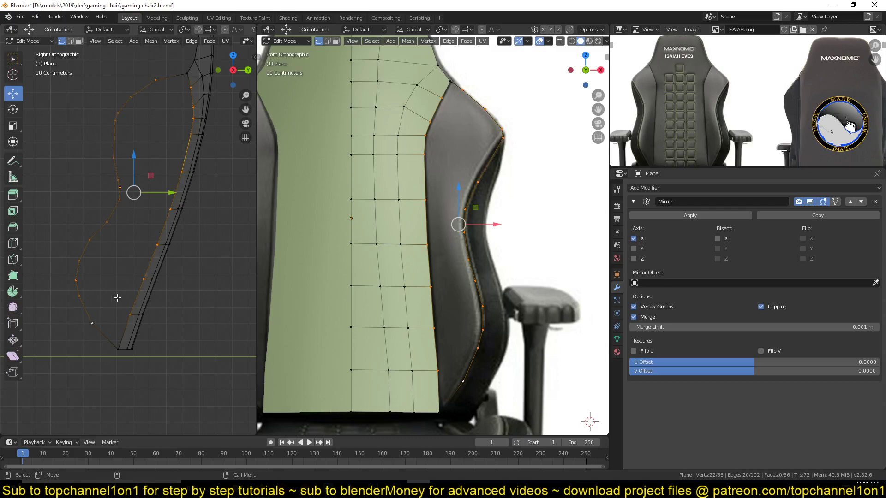
Select the outer bolster outline and the center panel's side edge separately to compare their vertex counts
{"action": "left_click", "coordinate": [190, 87]}
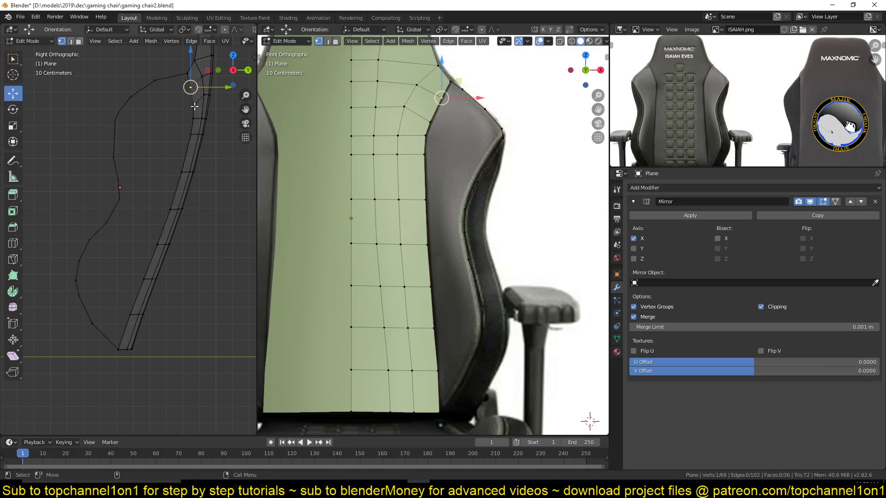
{"action": "left_click", "coordinate": [127, 339], "text": "ctrl"}
{"action": "left_click", "coordinate": [138, 98]}
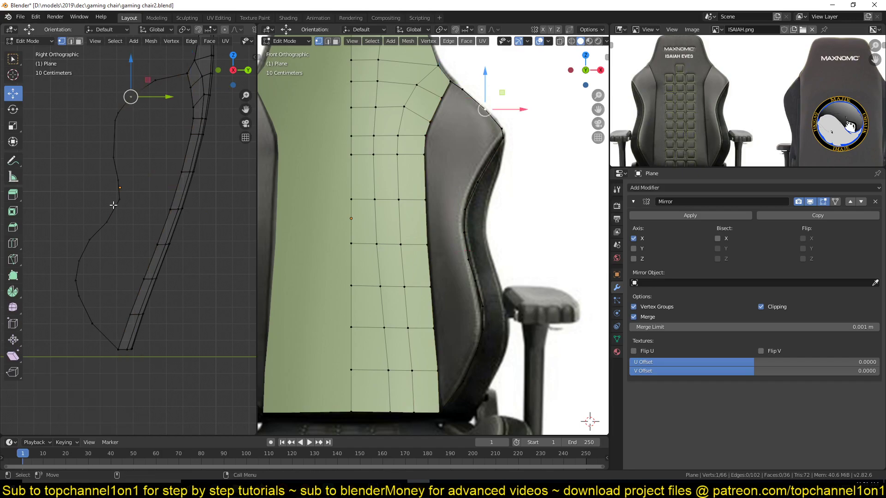
{"action": "left_click", "coordinate": [159, 83]}
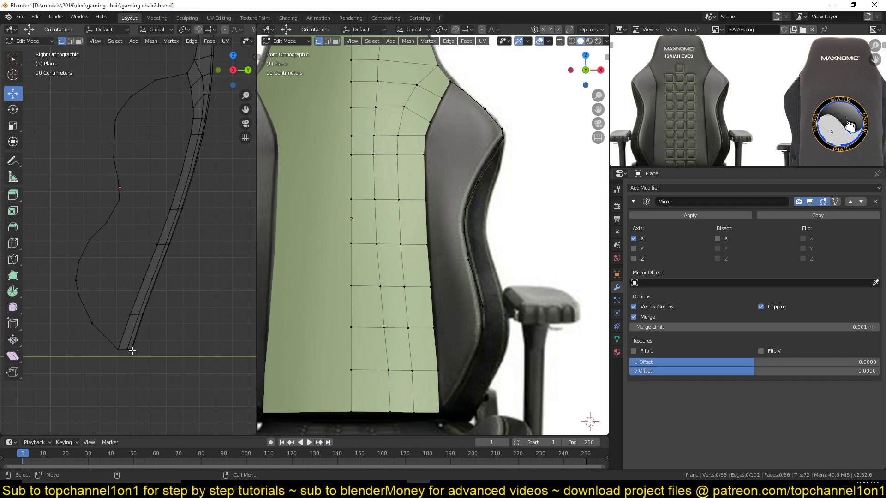
{"action": "left_click", "coordinate": [145, 93]}
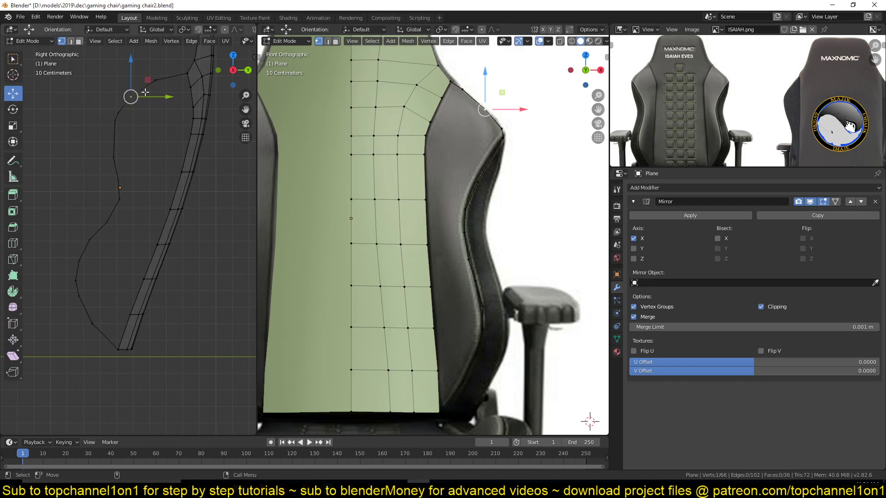
{"action": "key", "text": "alt+a"}
{"action": "left_click", "coordinate": [162, 74]}
{"action": "left_click", "coordinate": [94, 325], "text": "ctrl"}
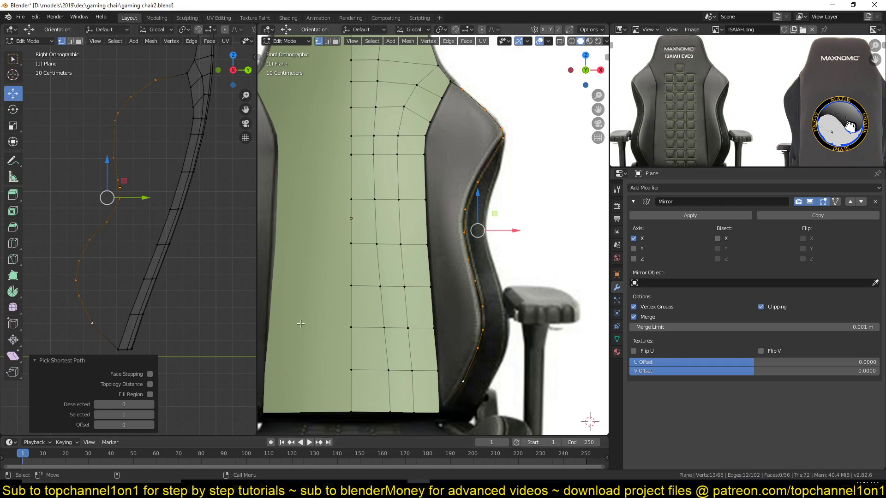
{"action": "left_click", "coordinate": [118, 350]}
{"action": "left_click", "coordinate": [187, 73], "text": "ctrl"}
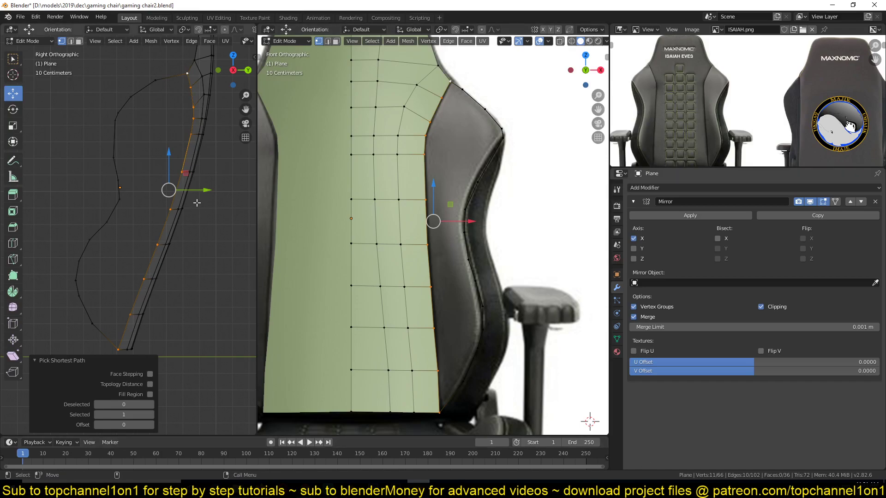
Add a horizontal loop cut across the middle of the center panel and edge-slide it and the loop above upward to even the spacing
{"action": "key", "text": "ctrl+r"}
{"action": "left_click", "coordinate": [398, 224]}
{"action": "right_click", "coordinate": [397, 224]}
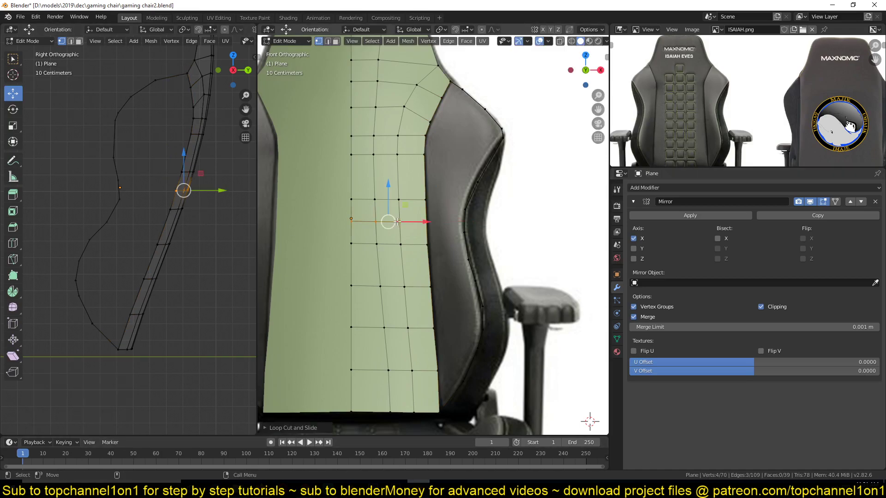
{"action": "key", "text": "g"}
{"action": "key", "text": "g"}
{"action": "left_click", "coordinate": [194, 173]}
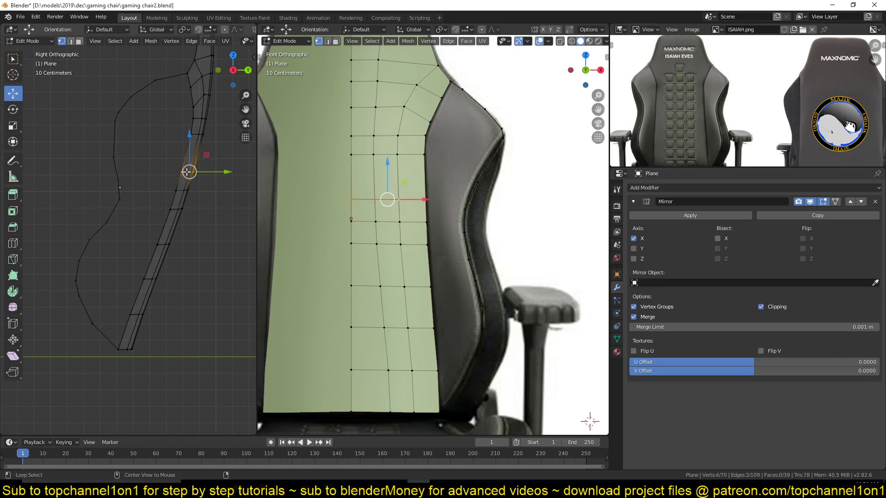
{"action": "key", "text": "g"}
{"action": "key", "text": "g"}
{"action": "left_click", "coordinate": [183, 187], "text": "alt"}
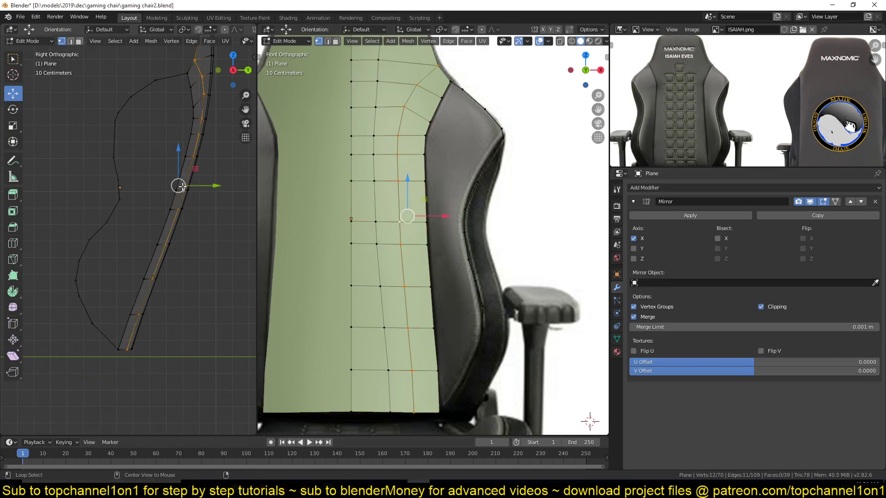
{"action": "left_click", "coordinate": [182, 190], "text": "alt"}
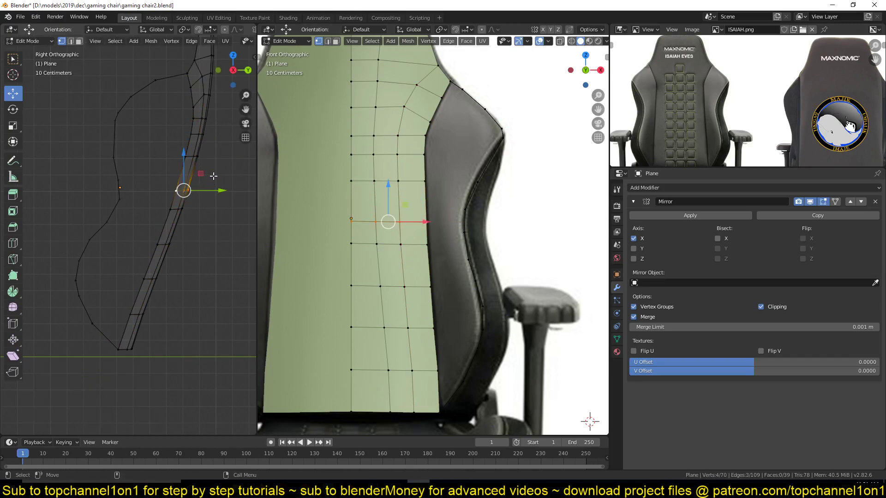
Dissolve the extra outline vertex near the shoulder tip and check the vertex counts of the outline and the panel's side edge
{"action": "left_click", "coordinate": [187, 73]}
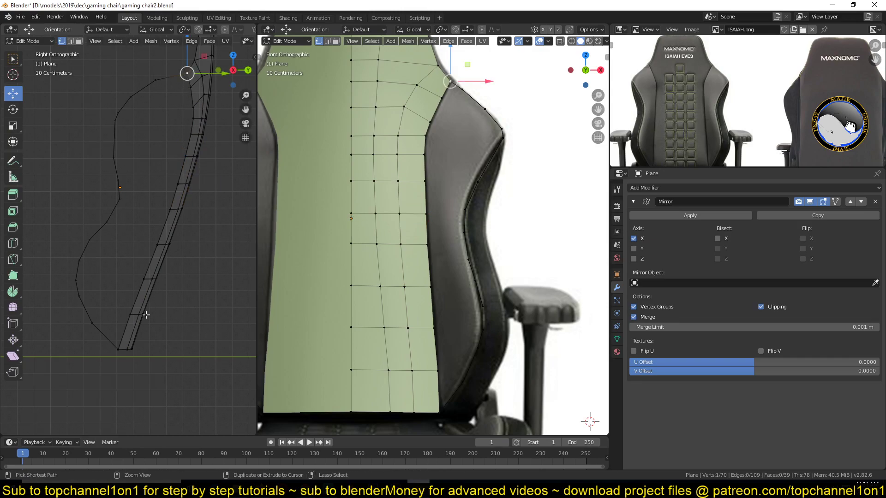
{"action": "left_click", "coordinate": [117, 352], "text": "ctrl"}
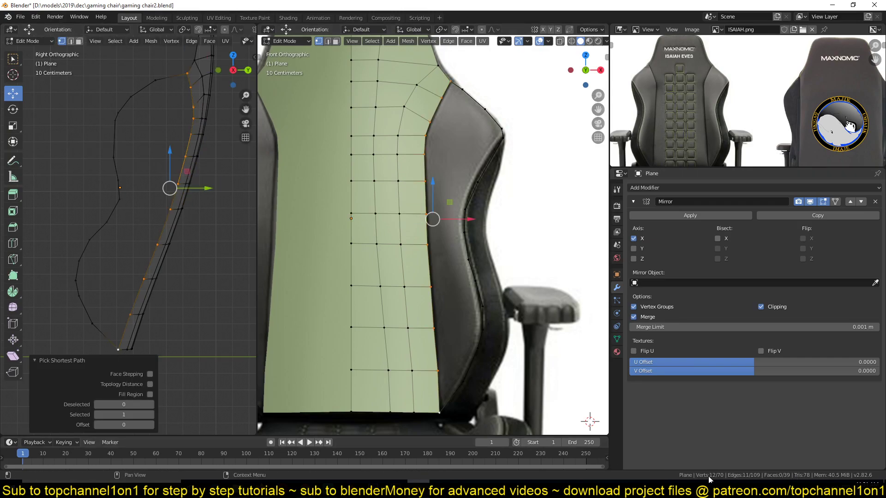
{"action": "left_click", "coordinate": [92, 324]}
{"action": "left_click", "coordinate": [155, 80], "text": "ctrl"}
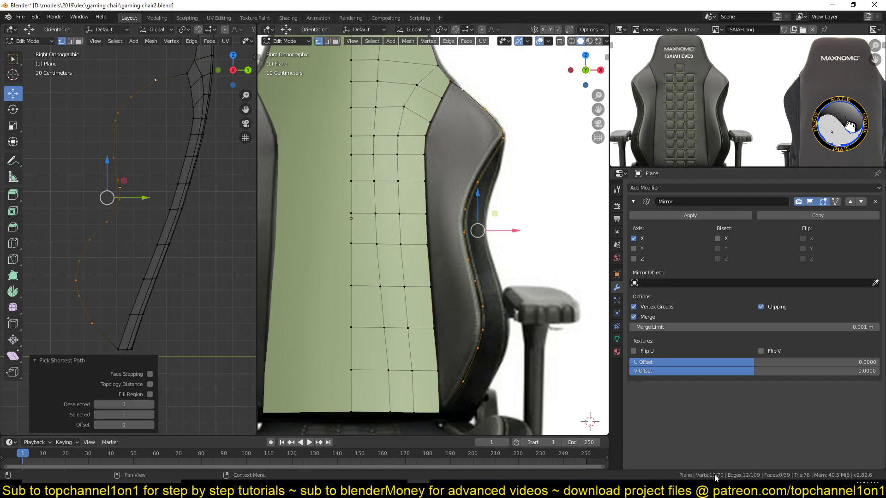
{"action": "key", "text": "ctrl+x"}
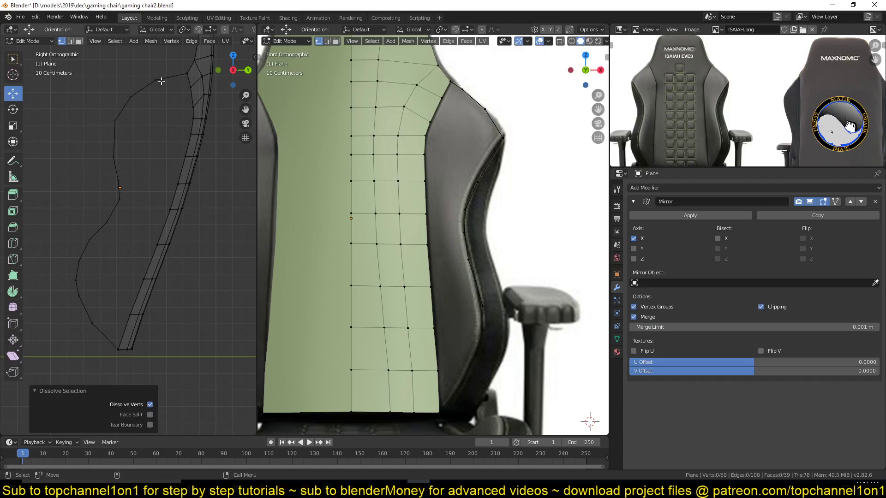
{"action": "left_click", "coordinate": [155, 80]}
{"action": "left_click", "coordinate": [92, 323], "text": "ctrl"}
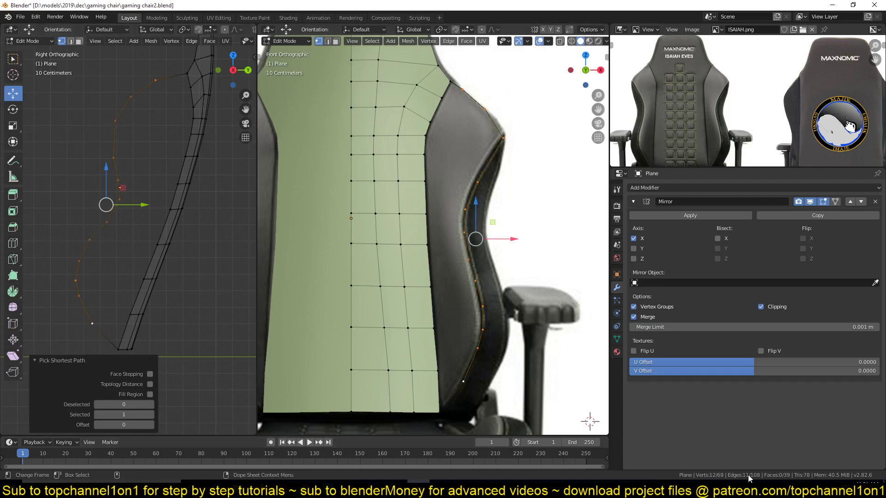
{"action": "left_click", "coordinate": [118, 349]}
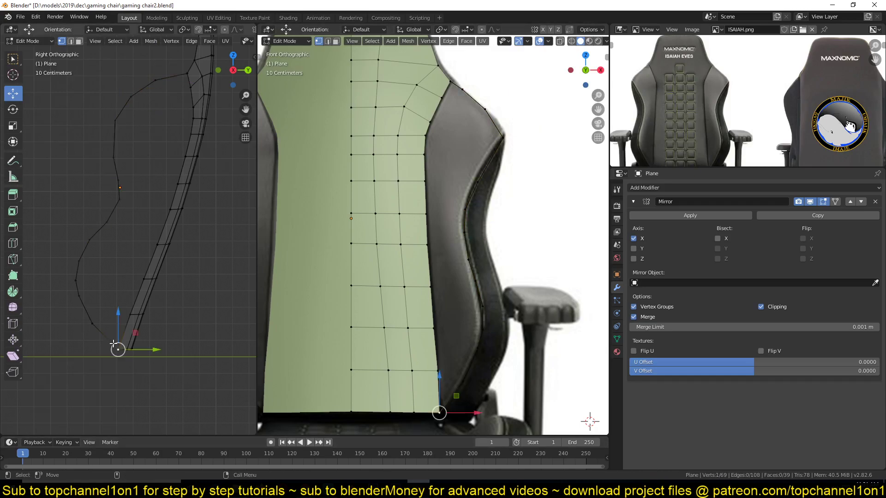
{"action": "left_click", "coordinate": [180, 80], "text": "ctrl"}
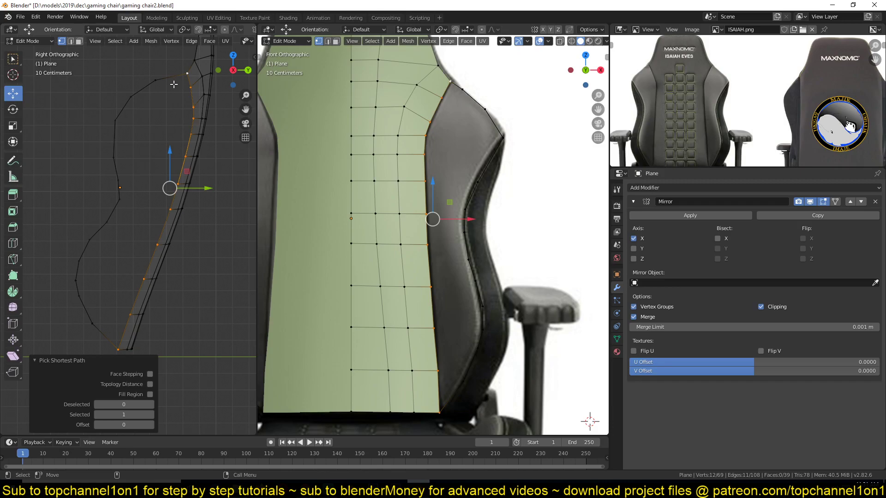
Delete the two edges connecting the outer bolster outline to the center panel at the shoulder and at the bottom corner
{"action": "left_click", "coordinate": [156, 80], "text": "shift"}
{"action": "left_click", "coordinate": [94, 323], "text": "ctrl"}
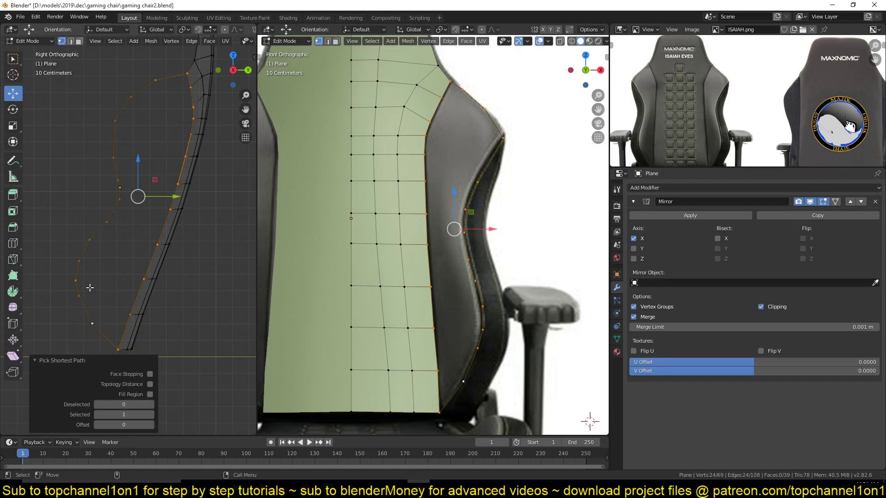
{"action": "key", "text": "2"}
{"action": "left_click", "coordinate": [105, 336]}
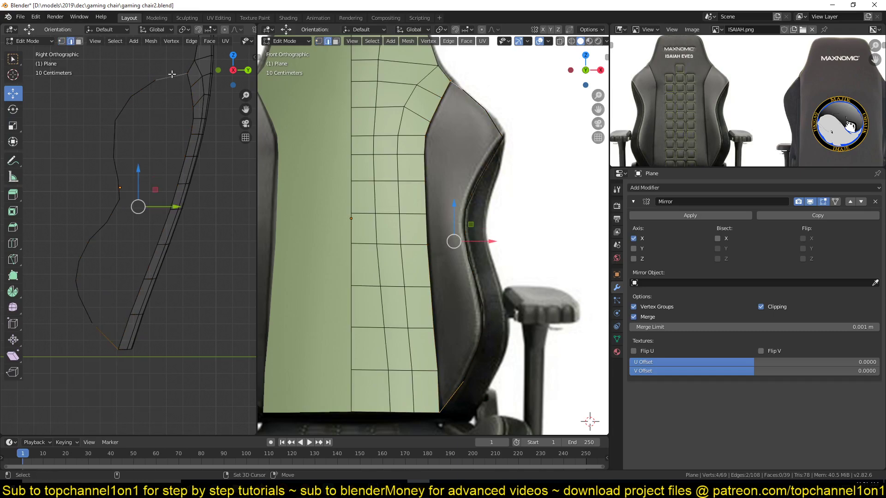
{"action": "key", "text": "x"}
{"action": "left_click", "coordinate": [169, 111]}
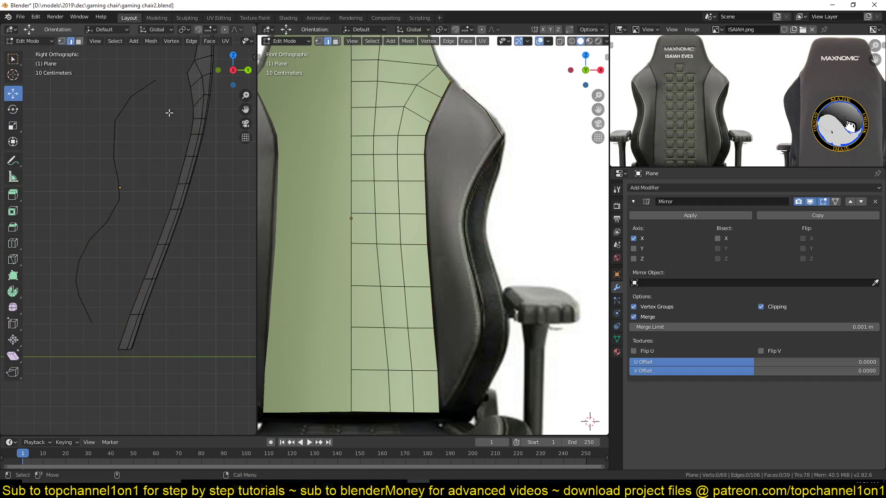
Select the outer bolster outline and then the center panel's side edge to compare their vertex counts
{"action": "key", "text": "1"}
{"action": "left_click", "coordinate": [156, 80]}
{"action": "left_click", "coordinate": [92, 324], "text": "ctrl"}
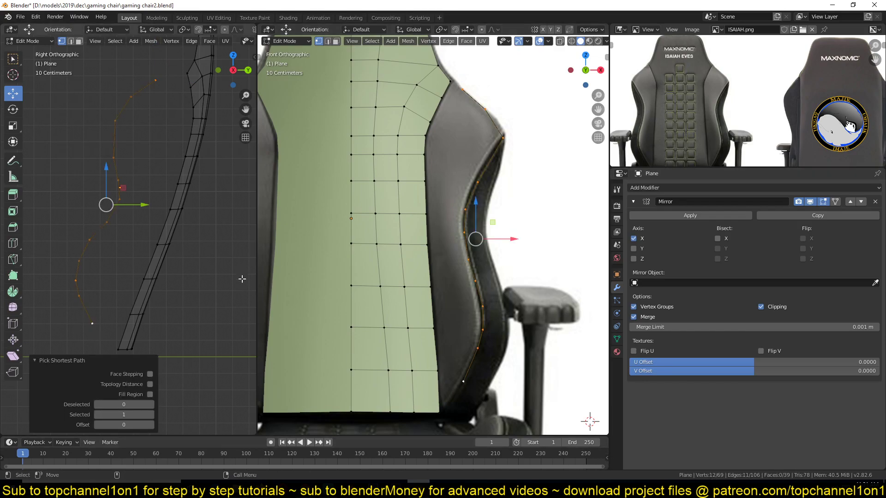
{"action": "left_click", "coordinate": [118, 349]}
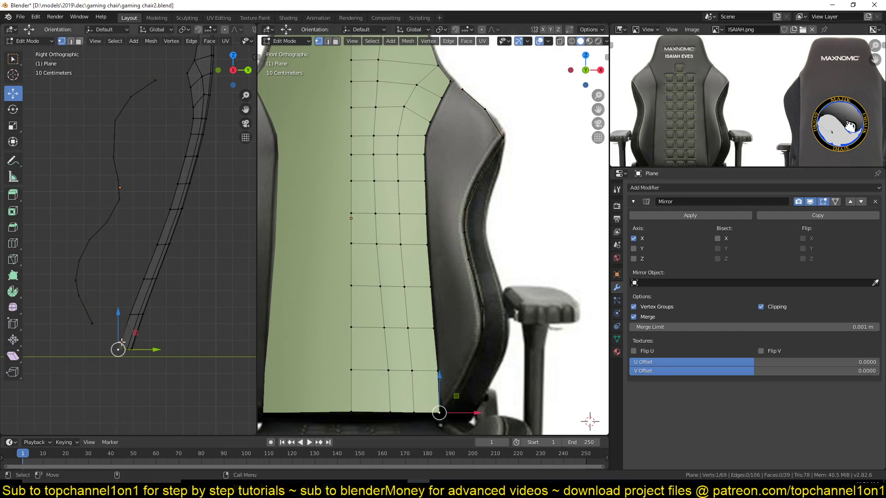
{"action": "left_click", "coordinate": [187, 73], "text": "ctrl"}
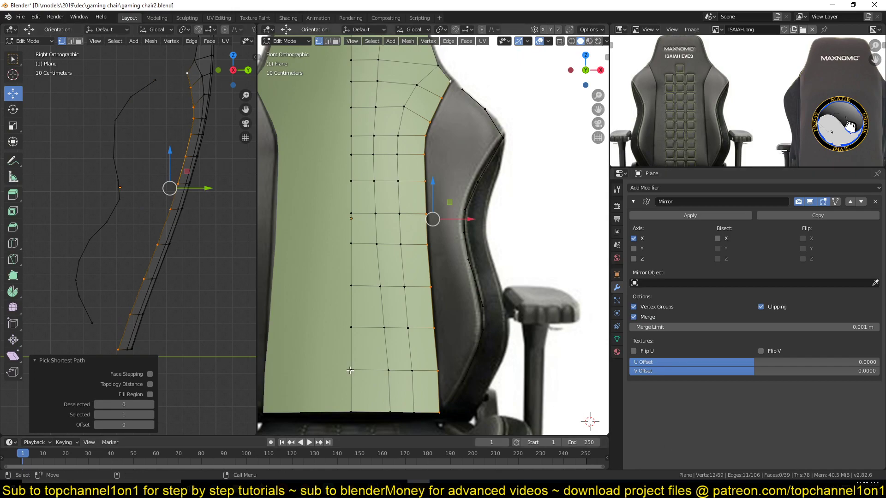
Try to Grid Fill between the center panel's side edge and the unconnected outer bolster outline
{"action": "left_click", "coordinate": [155, 80], "text": "shift"}
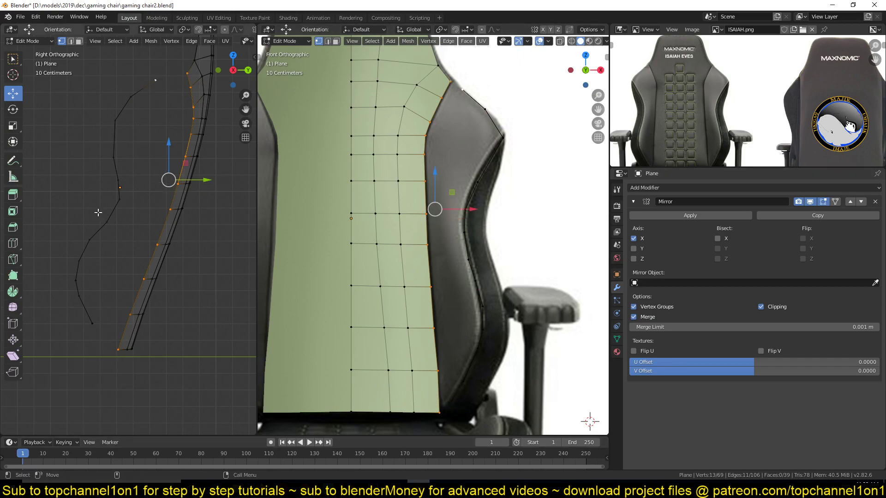
{"action": "left_click", "coordinate": [92, 323], "text": "ctrl"}
{"action": "key", "text": "F3"}
{"action": "type", "text": "Grid Fill"}
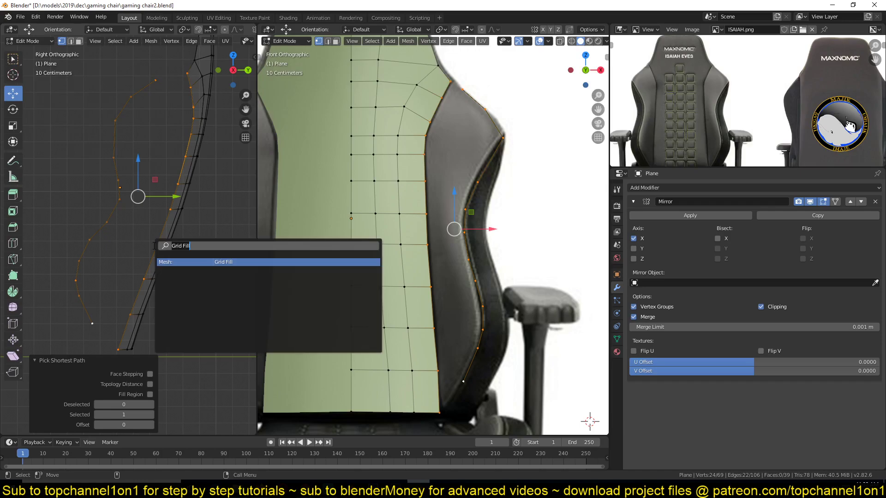
{"action": "left_click", "coordinate": [206, 262]}
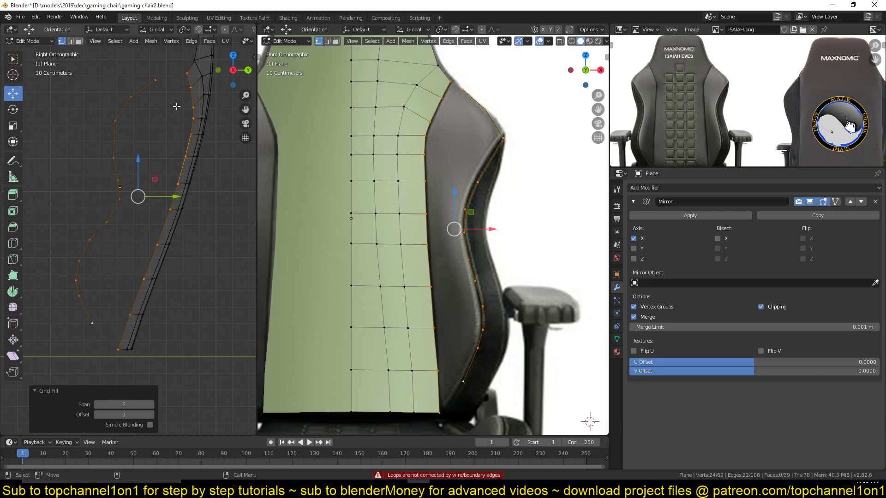
Reconnect the outer bolster outline to the center panel with an edge at the shoulder and one at the bottom corner
{"action": "left_click", "coordinate": [156, 79]}
{"action": "key", "text": "w"}
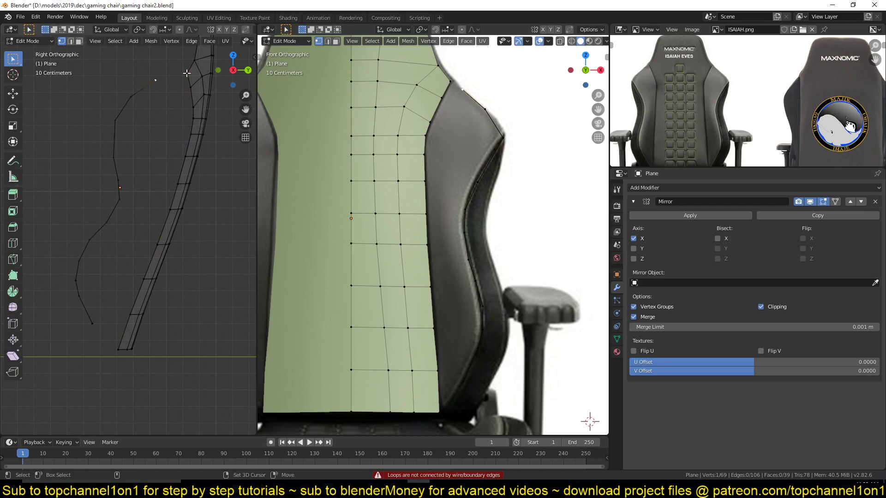
{"action": "left_click", "coordinate": [92, 324]}
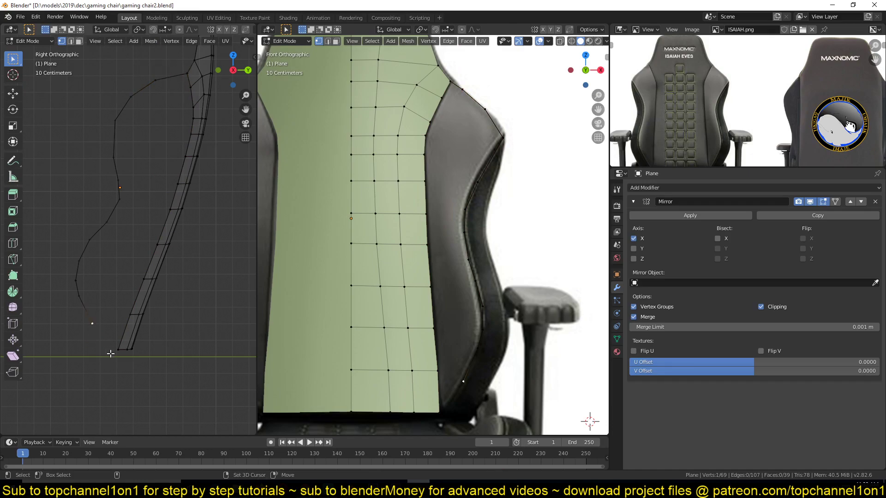
{"action": "left_click", "coordinate": [111, 354], "text": "shift"}
Try a Grid Fill on the whole closed bolster loop, inspect its surface and undo the fill
{"action": "left_click", "coordinate": [188, 87], "text": "ctrl"}
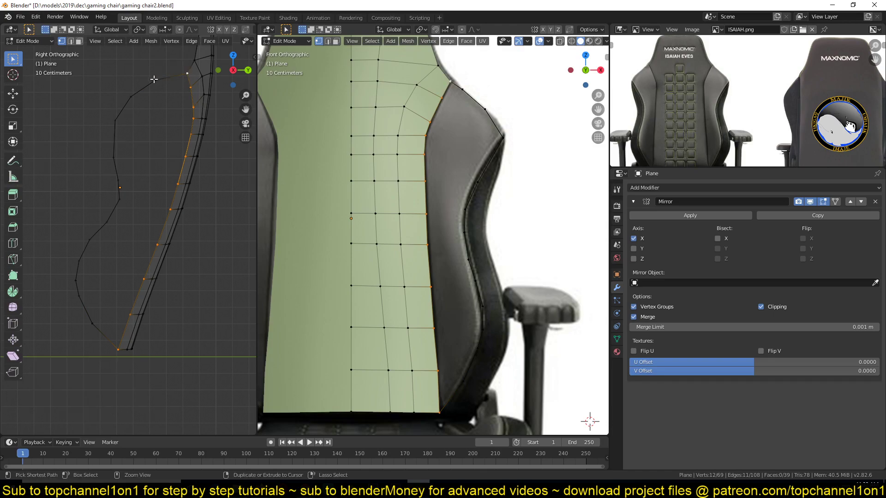
{"action": "left_click", "coordinate": [93, 324], "text": "ctrl"}
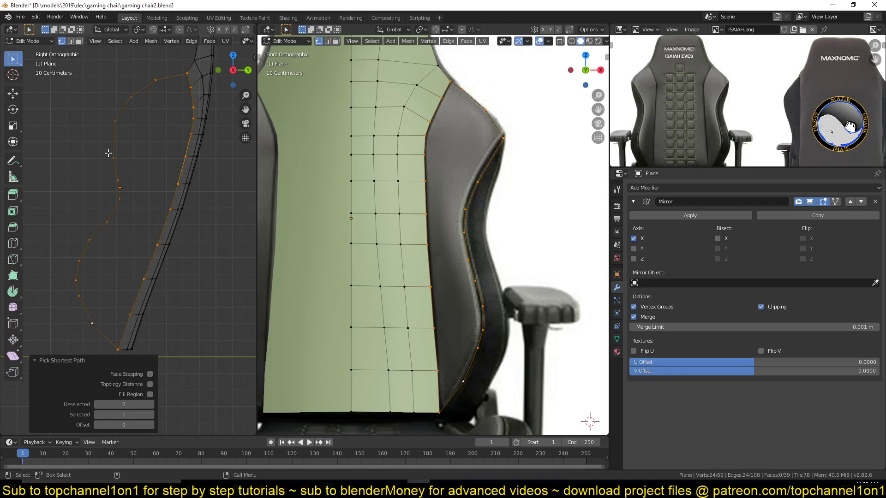
{"action": "right_click", "coordinate": [133, 108]}
{"action": "key", "text": "F3"}
{"action": "type", "text": "Grid Fill"}
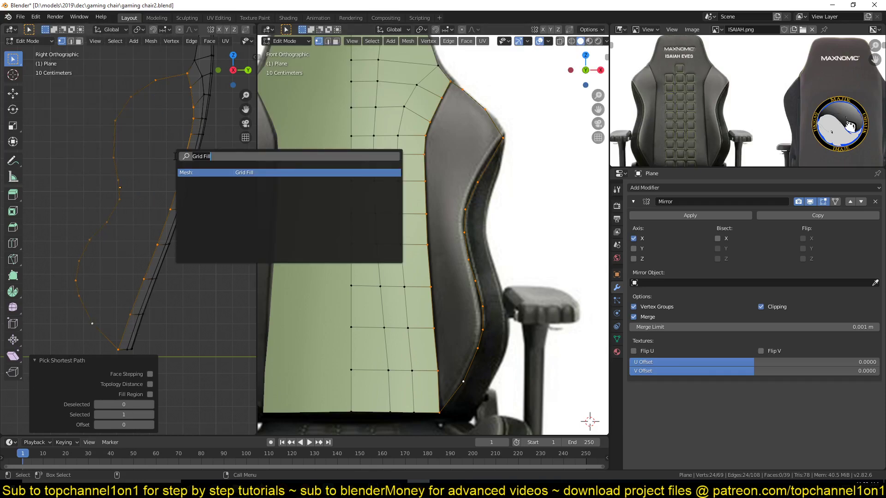
{"action": "key", "text": "Return"}
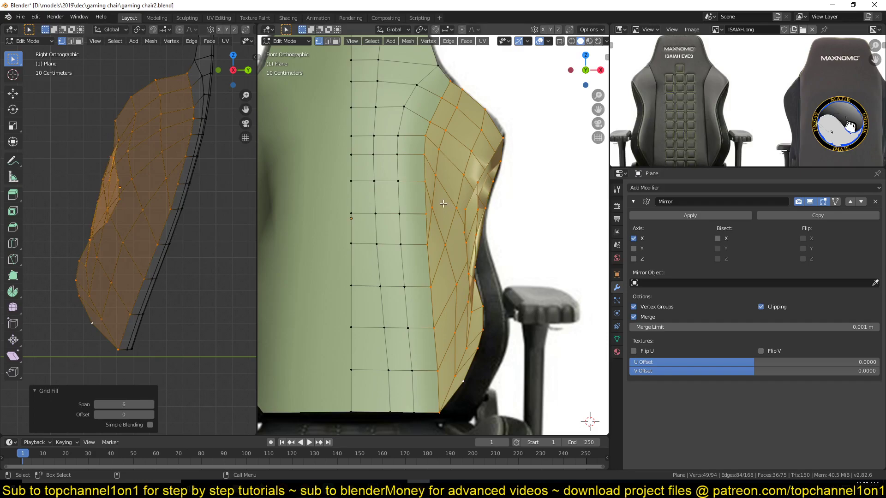
{"action": "middle_click_drag", "start_coordinate": [443, 203], "coordinate": [460, 182]}
{"action": "key", "text": "ctrl+z"}
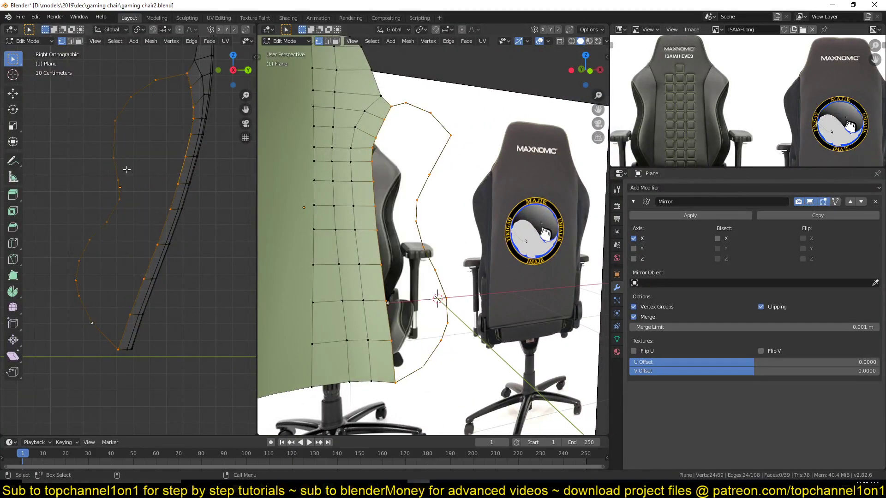
Subdivide the two edges connecting the bolster outline to the center panel at the shoulder and bottom corner
{"action": "middle_click_drag", "start_coordinate": [127, 170], "coordinate": [141, 176], "text": "shift"}
{"action": "key", "text": "2"}
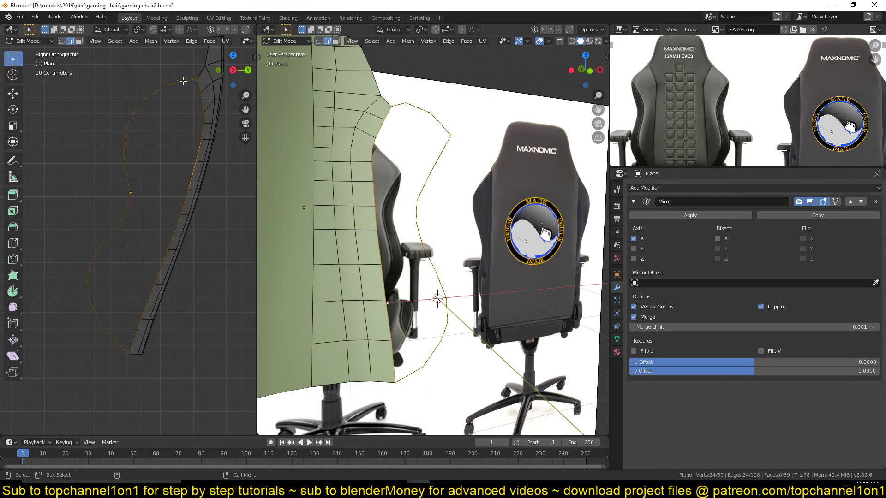
{"action": "left_click", "coordinate": [183, 82]}
{"action": "left_click", "coordinate": [110, 336], "text": "shift"}
{"action": "right_click", "coordinate": [113, 192]}
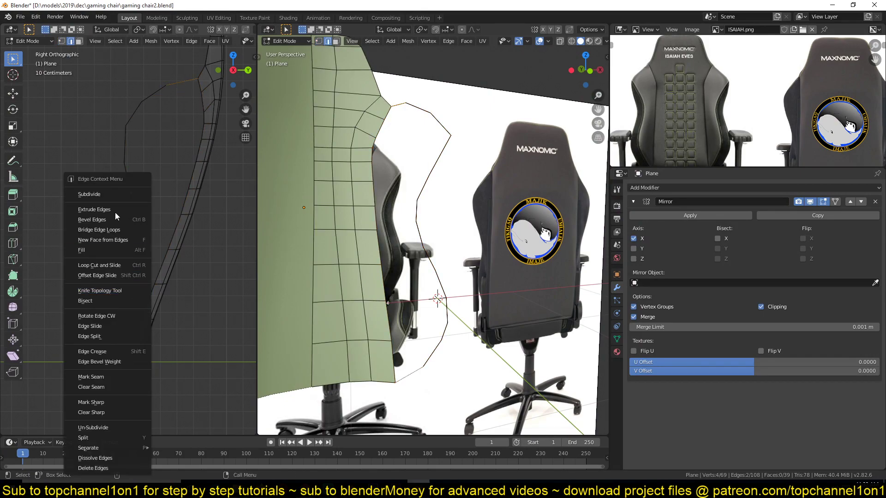
{"action": "left_click", "coordinate": [112, 192]}
Scale the two midpoint vertices of the shoulder and bottom connecting edges slightly outward to round the bolster's ends
{"action": "key", "text": "1"}
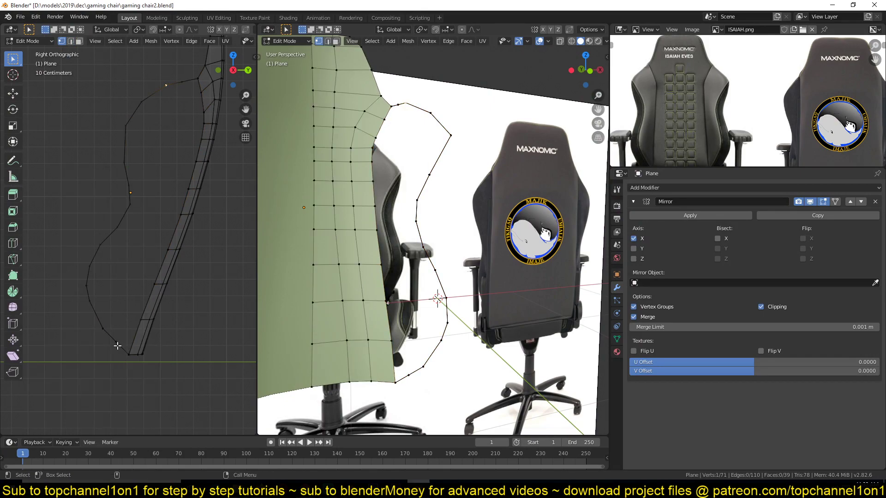
{"action": "left_click", "coordinate": [115, 342]}
{"action": "left_click", "coordinate": [183, 79], "text": "shift"}
{"action": "key", "text": "s"}
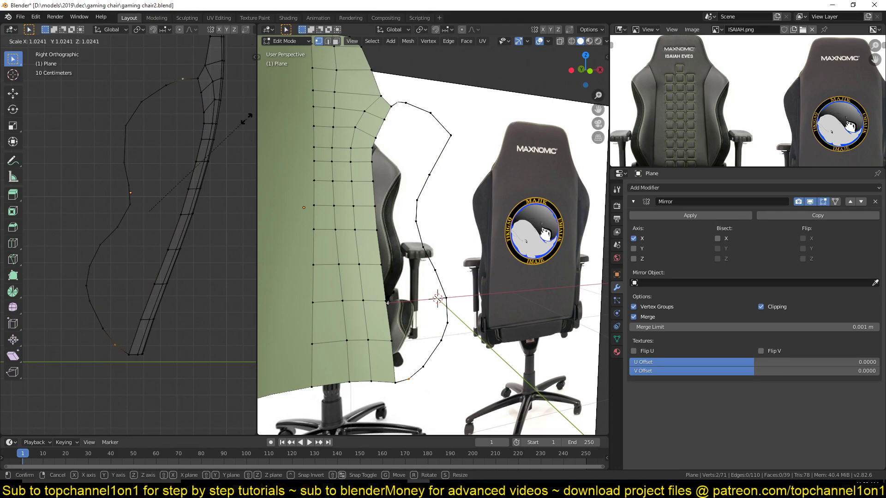
{"action": "left_click", "coordinate": [213, 97]}
Grid Fill the bolster between the center panel's side edge and the outer outline, leaving the two connecting midpoints unselected
{"action": "left_click", "coordinate": [198, 79]}
{"action": "left_click", "coordinate": [129, 355], "text": "ctrl"}
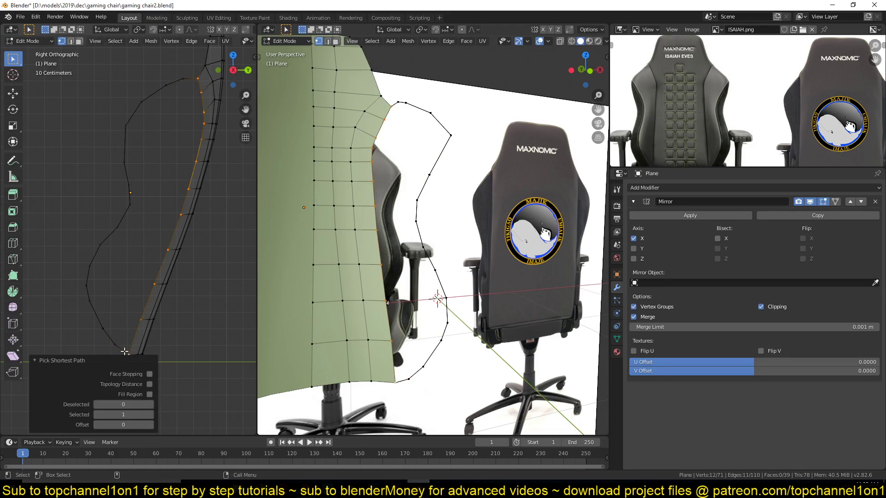
{"action": "left_click", "coordinate": [104, 316], "text": "shift"}
{"action": "left_click", "coordinate": [167, 86], "text": "ctrl"}
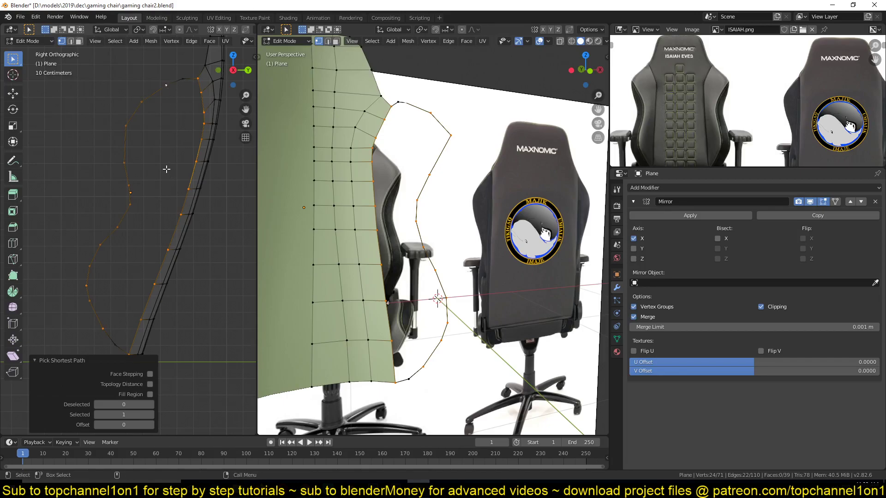
{"action": "key", "text": "3"}
{"action": "key", "text": "ctrl+z"}
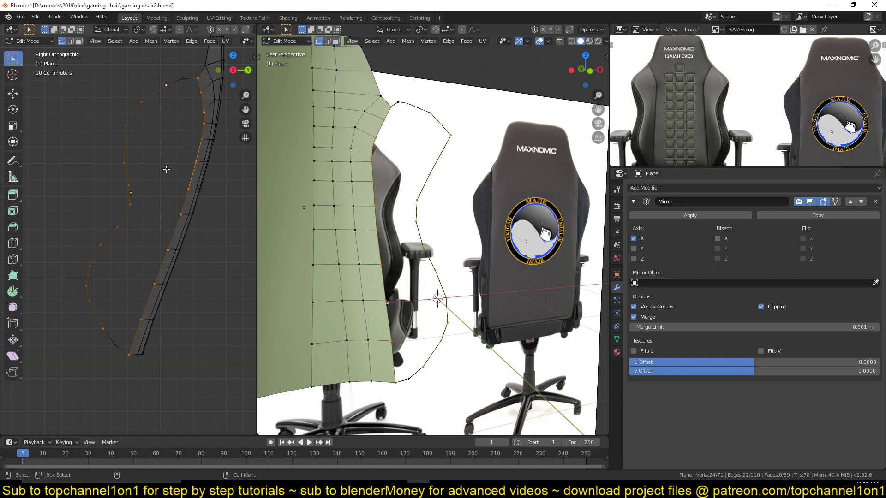
{"action": "key", "text": "F3"}
{"action": "key", "text": "Return"}
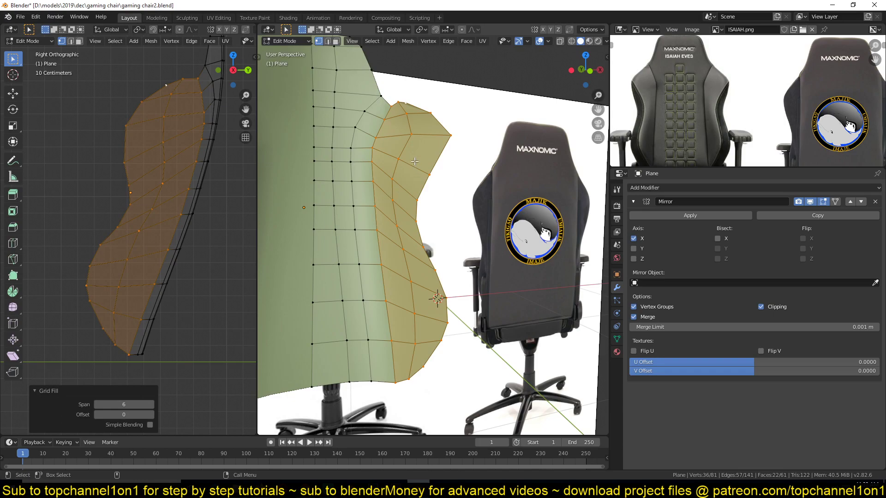
Edge-slide the bolster's lengthwise loop toward the center panel and add a lengthwise loop cut between it and the outer outline
{"action": "left_click", "coordinate": [406, 115]}
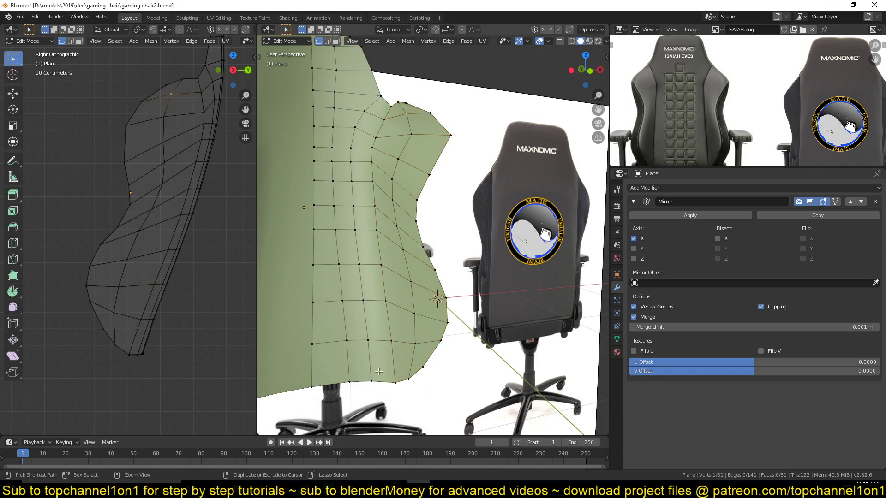
{"action": "left_click", "coordinate": [415, 344], "text": "ctrl"}
{"action": "key", "text": "g"}
{"action": "key", "text": "g"}
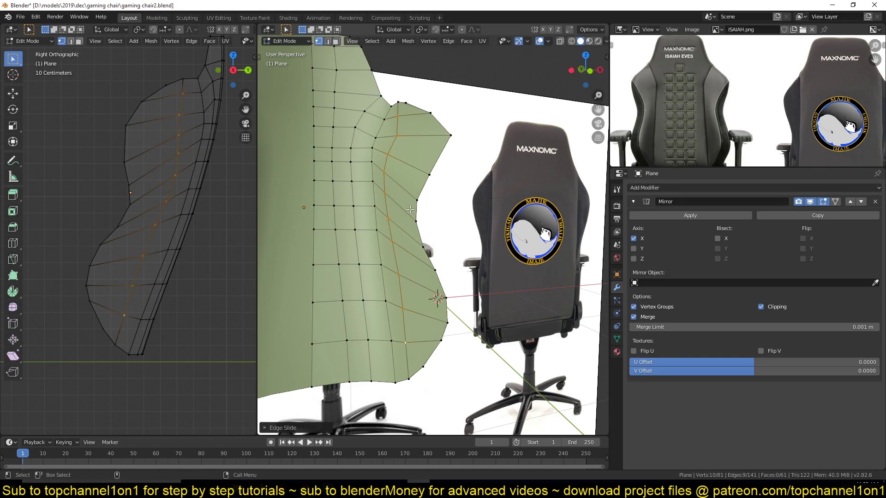
{"action": "left_click", "coordinate": [415, 158]}
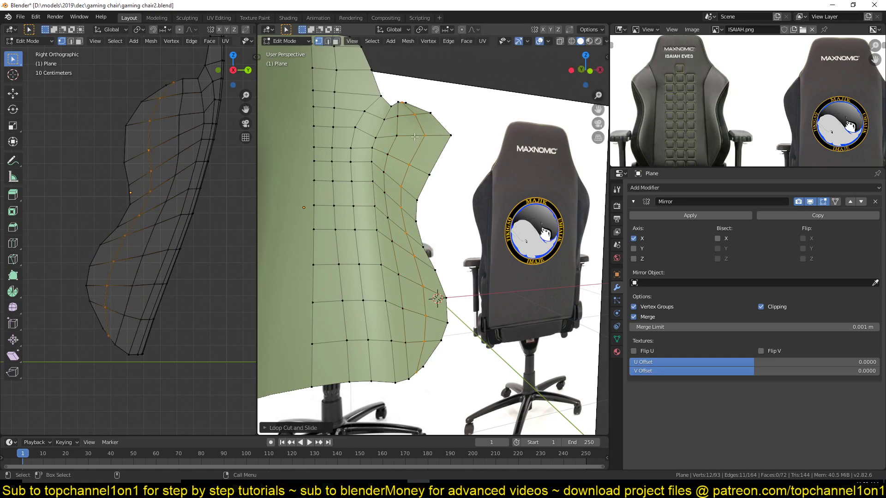
Shrink/Fatten the bolster's inner lengthwise vertex row, excluding its end vertices, by about -0.05
{"action": "left_click", "coordinate": [415, 114]}
{"action": "left_click", "coordinate": [416, 352], "text": "ctrl"}
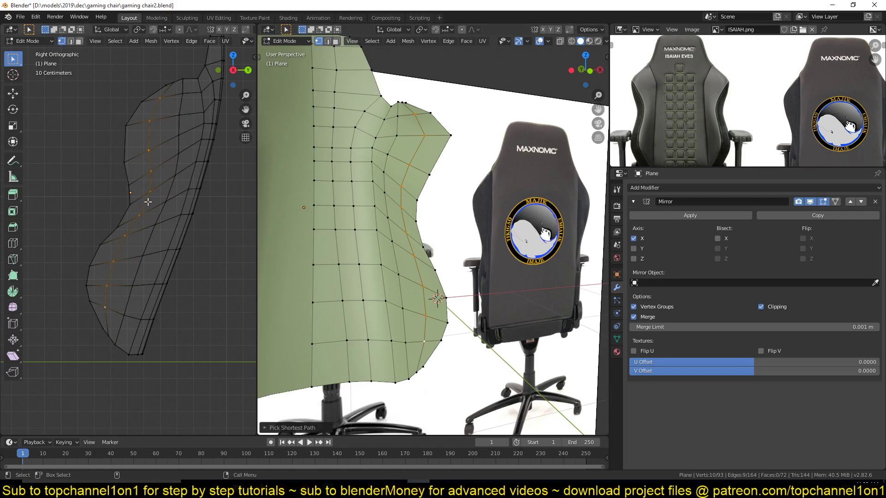
{"action": "left_click", "coordinate": [449, 187]}
{"action": "mouse_move", "coordinate": [447, 216]}
{"action": "middle_mouse_down"}
{"action": "mouse_move", "coordinate": [418, 240]}
{"action": "mouse_move", "coordinate": [443, 223]}
{"action": "middle_mouse_up"}
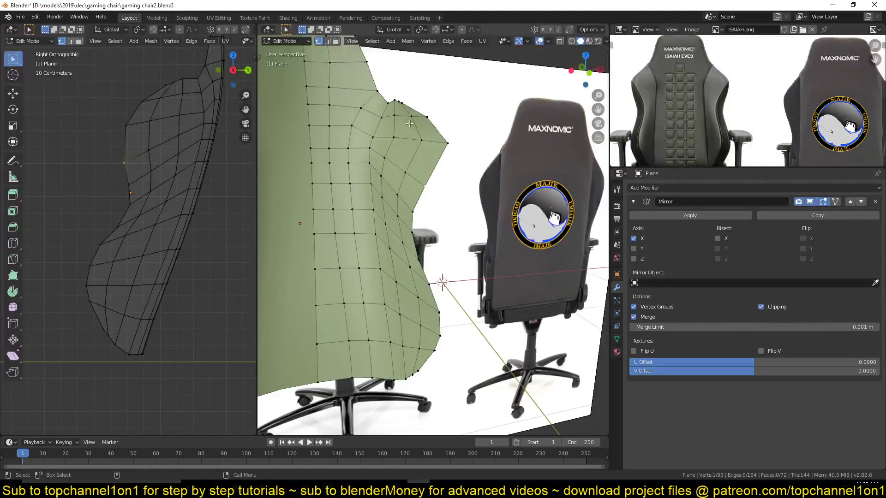
{"action": "left_click", "coordinate": [403, 347], "text": "ctrl"}
{"action": "middle_click_drag", "start_coordinate": [404, 347], "coordinate": [410, 197]}
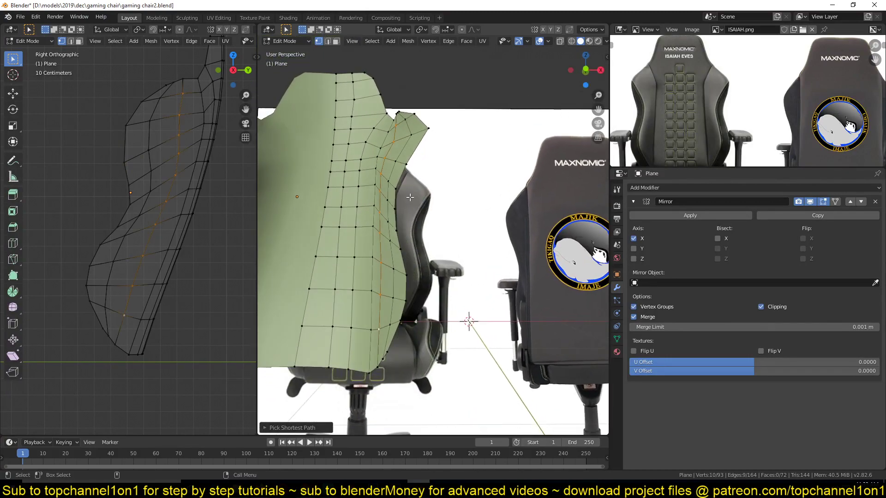
{"action": "key", "text": "alt+s"}
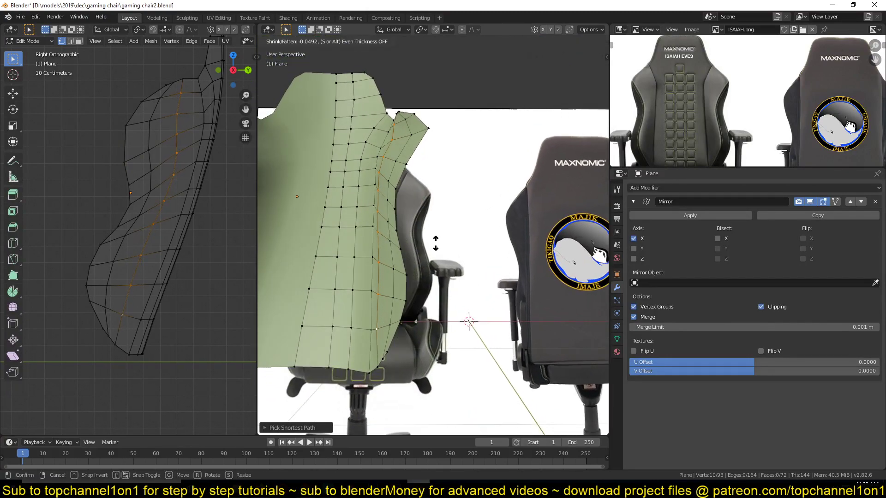
{"action": "left_click", "coordinate": [436, 243]}
Shrink/Fatten the bolster's outer lengthwise vertex row slightly, excluding its end vertices, to curve the surface
{"action": "left_click", "coordinate": [409, 126]}
{"action": "left_click", "coordinate": [392, 319], "text": "ctrl"}
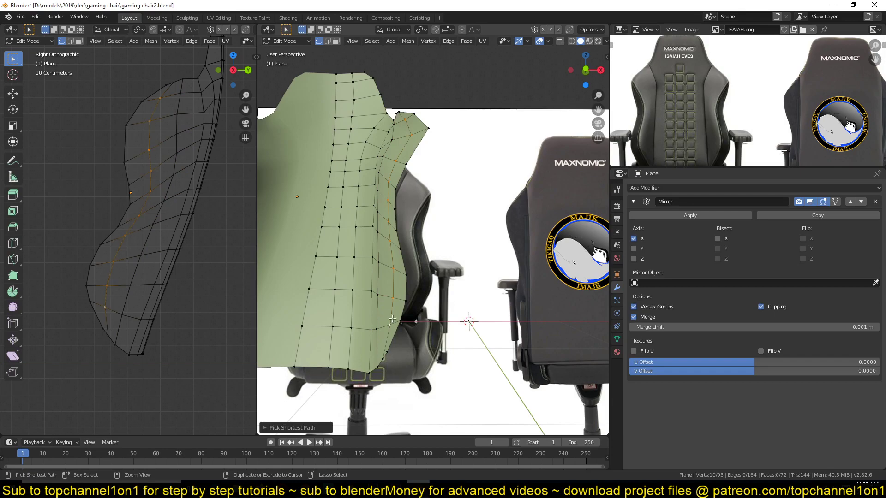
{"action": "key", "text": "alt+s"}
{"action": "left_click", "coordinate": [432, 233]}
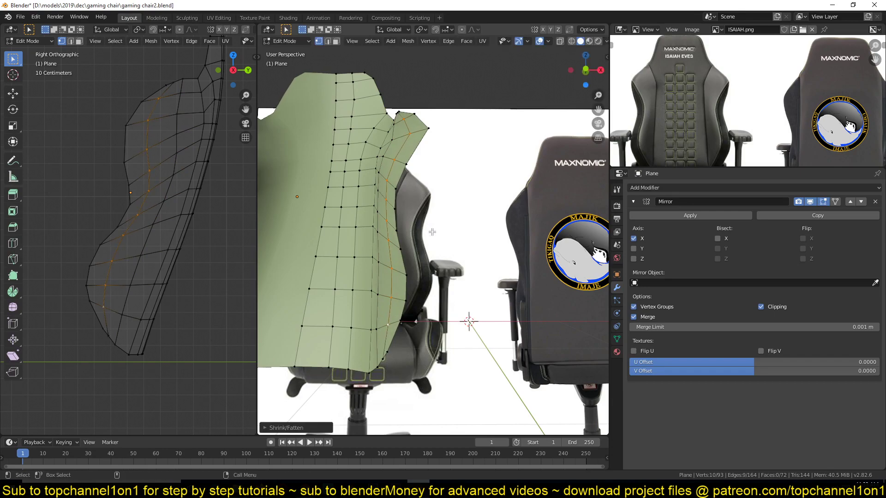
In front wireframe view, move the topmost interior vertex of the bolster's inner row closer to the center panel seam
{"action": "key", "text": "KP_1"}
{"action": "scroll", "coordinate": [412, 204], "scroll_direction": "up", "scroll_amount": 1}
{"action": "middle_click_drag", "start_coordinate": [392, 134], "coordinate": [428, 148], "text": "shift"}
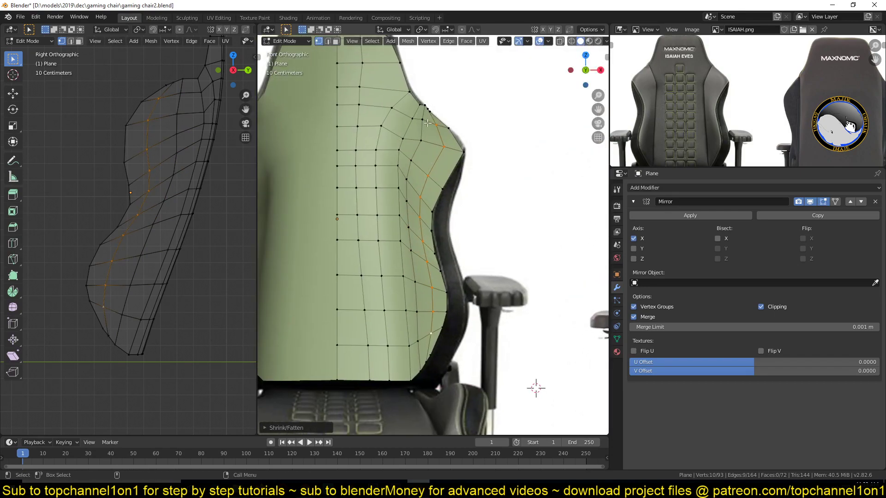
{"action": "scroll", "coordinate": [428, 123], "scroll_direction": "up", "scroll_amount": 3}
{"action": "key", "text": "shift+z"}
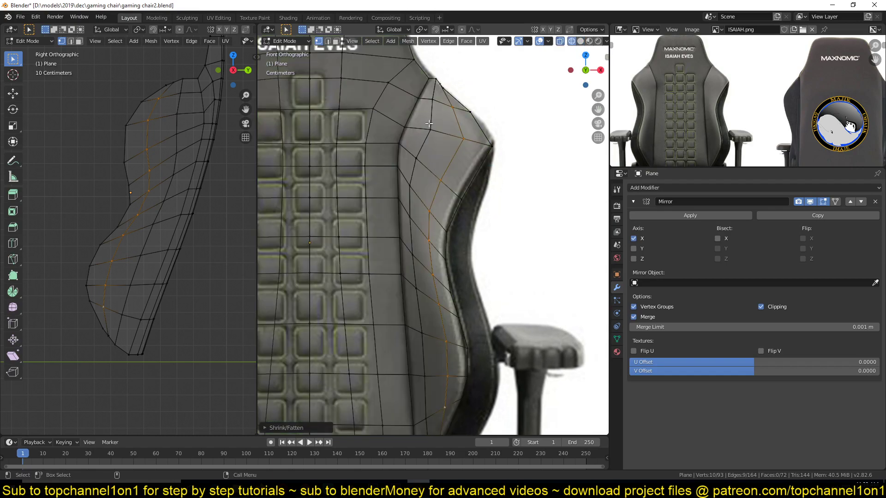
{"action": "left_click", "coordinate": [430, 128]}
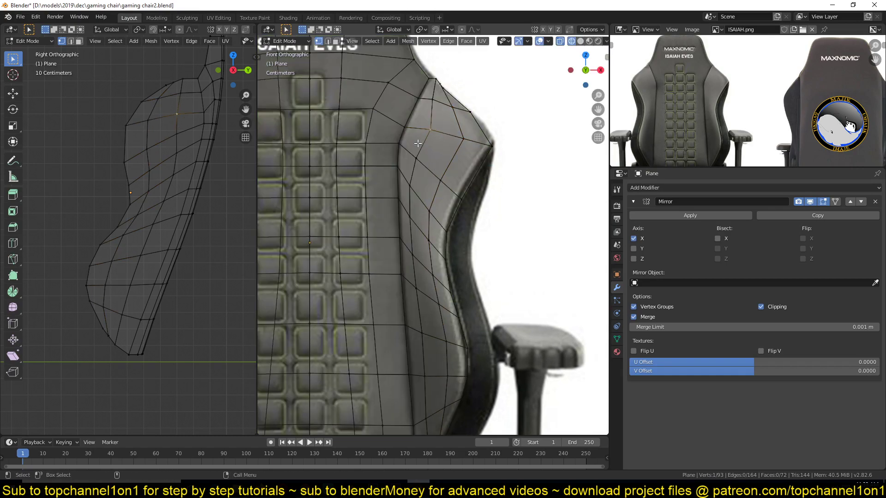
{"action": "key", "text": "g"}
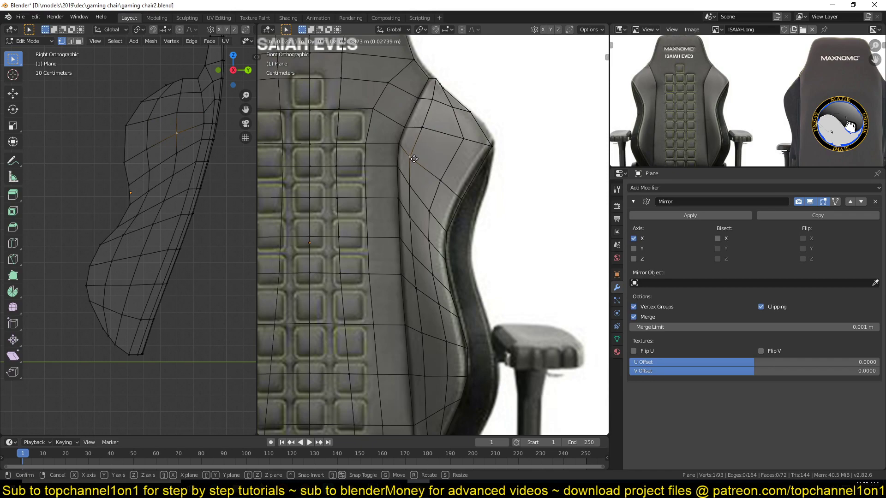
{"action": "left_click", "coordinate": [415, 157]}
{"action": "key", "text": "g"}
{"action": "left_click", "coordinate": [418, 137]}
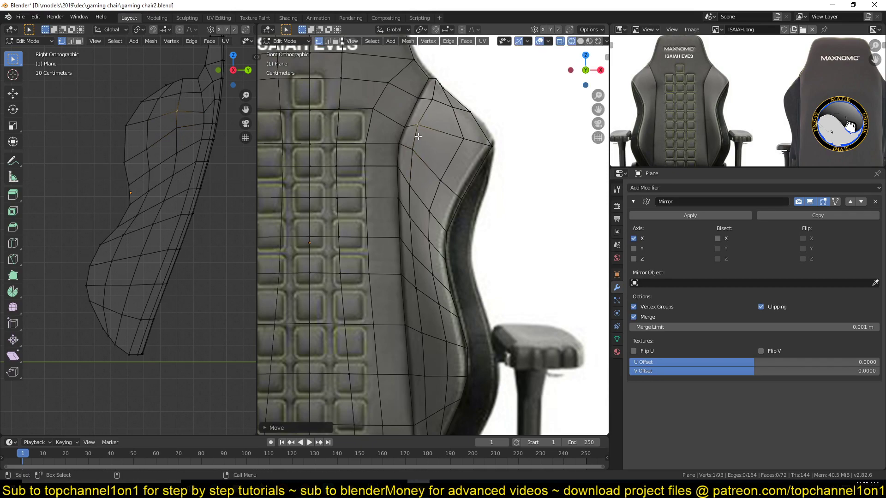
Move the next vertices down the bolster's inner row toward the center panel seam and readjust the topmost interior vertex
{"action": "key", "text": "g"}
{"action": "left_click", "coordinate": [413, 186]}
{"action": "key", "text": "g"}
{"action": "left_click", "coordinate": [416, 175]}
{"action": "key", "text": "g"}
{"action": "left_click", "coordinate": [415, 201]}
{"action": "key", "text": "g"}
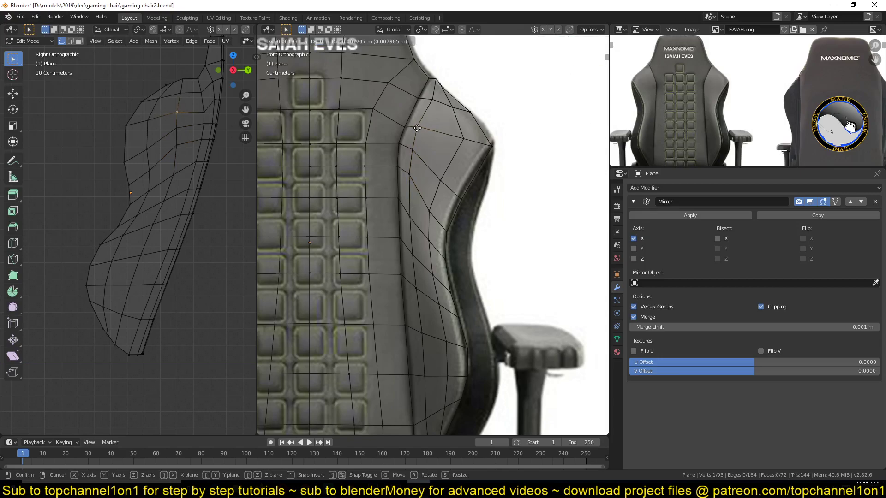
{"action": "left_click", "coordinate": [429, 98]}
{"action": "scroll", "coordinate": [418, 235], "scroll_direction": "down", "scroll_amount": 1}
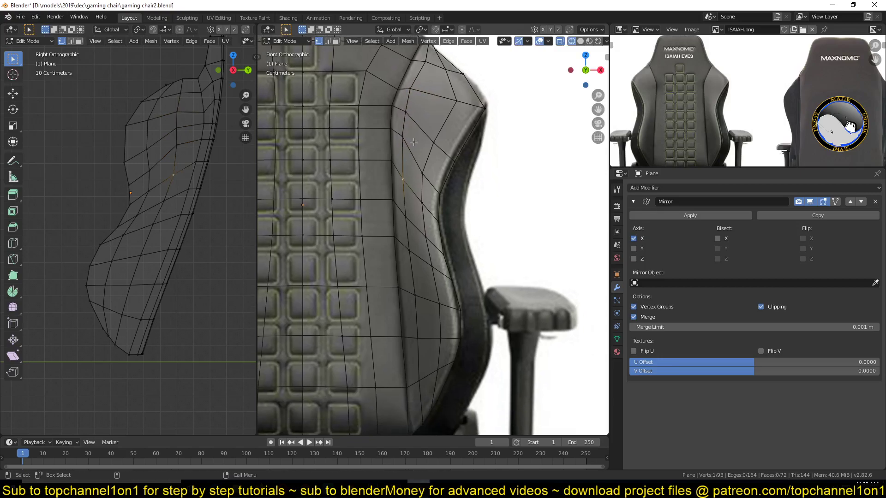
Check the vertices of the bolster's middle and lower sections against the front reference image
{"action": "scroll", "coordinate": [441, 178], "scroll_direction": "down", "scroll_amount": 3}
{"action": "scroll", "coordinate": [441, 178], "scroll_direction": "up", "scroll_amount": 2}
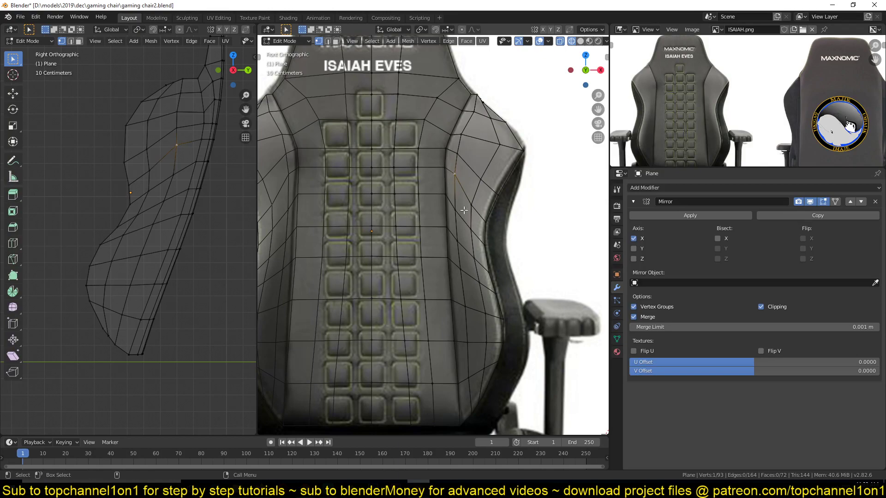
{"action": "scroll", "coordinate": [451, 172], "scroll_direction": "up", "scroll_amount": 2}
{"action": "left_click", "coordinate": [455, 309]}
{"action": "scroll", "coordinate": [535, 326], "scroll_direction": "down", "scroll_amount": 4}
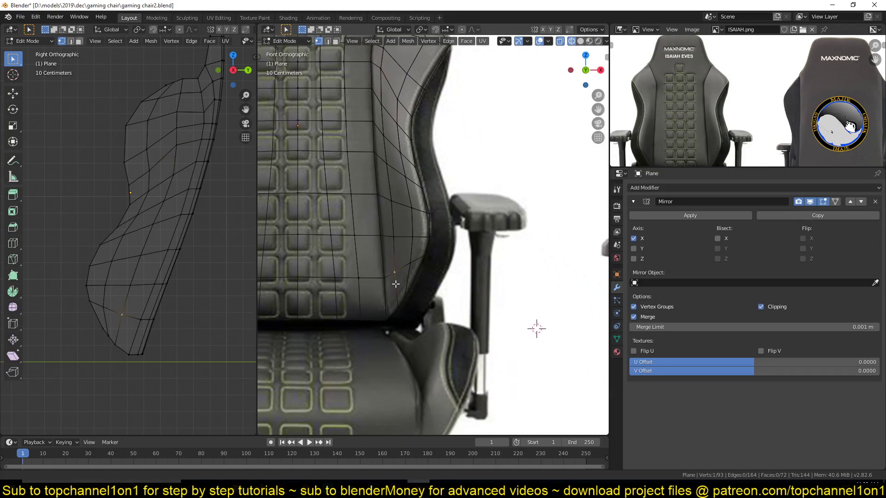
{"action": "scroll", "coordinate": [407, 325], "scroll_direction": "up", "scroll_amount": 5}
{"action": "middle_click_drag", "start_coordinate": [418, 219], "coordinate": [433, 172], "text": "shift"}
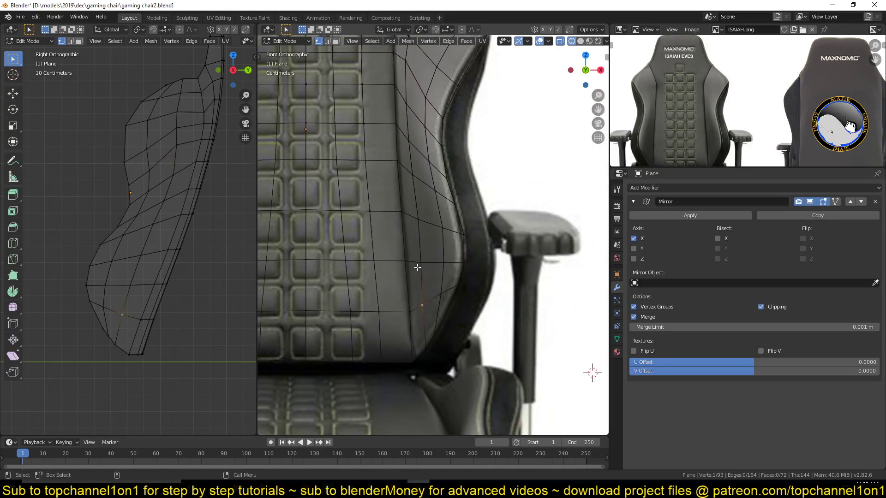
{"action": "middle_click_drag", "start_coordinate": [427, 300], "coordinate": [438, 276], "text": "shift"}
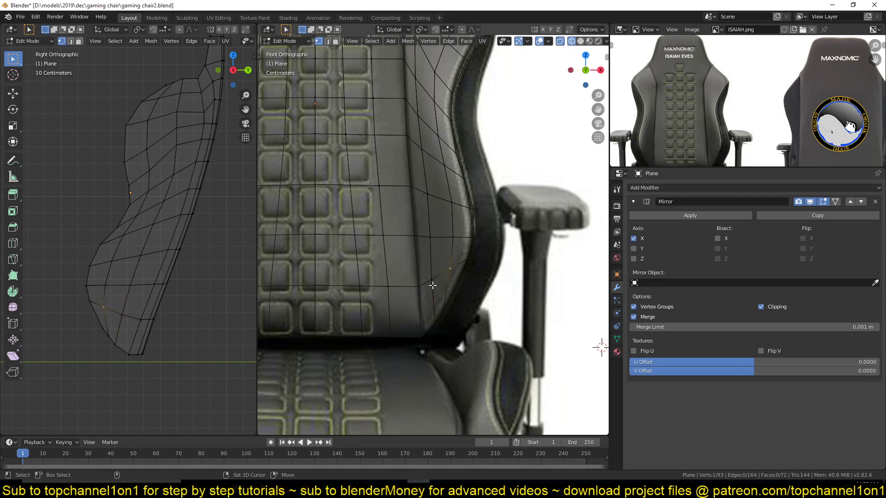
{"action": "scroll", "coordinate": [446, 120], "scroll_direction": "down", "scroll_amount": 2}
{"action": "key", "text": "3"}
{"action": "left_click", "coordinate": [446, 120], "text": "alt"}
{"action": "middle_click_drag", "start_coordinate": [451, 124], "coordinate": [454, 150], "text": "shift"}
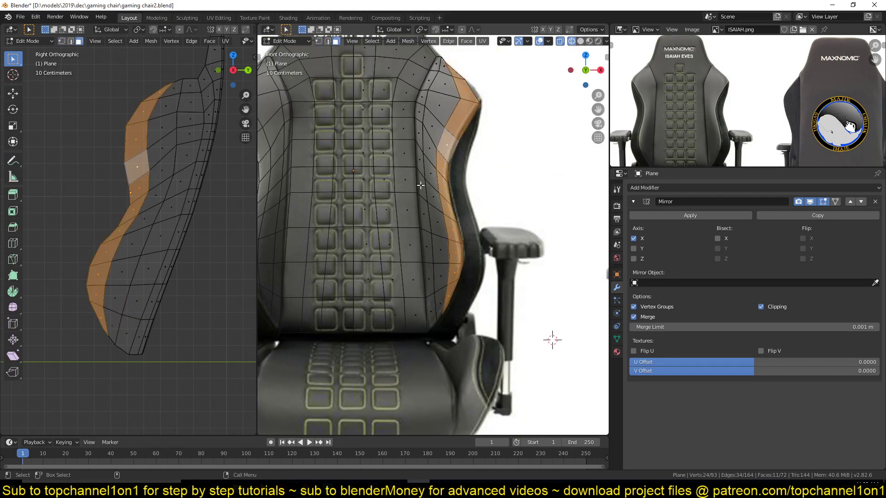
{"action": "middle_click_drag", "start_coordinate": [421, 185], "coordinate": [437, 287], "text": "shift"}
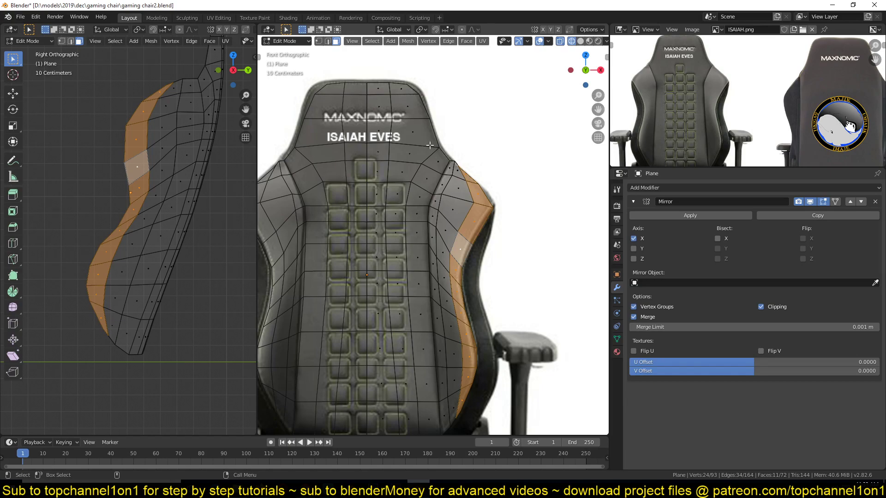
{"action": "middle_click_drag", "start_coordinate": [421, 188], "coordinate": [419, 183], "text": "shift"}
Select all faces of the backrest mesh and inset them from the outer boundary
{"action": "key", "text": "alt+a"}
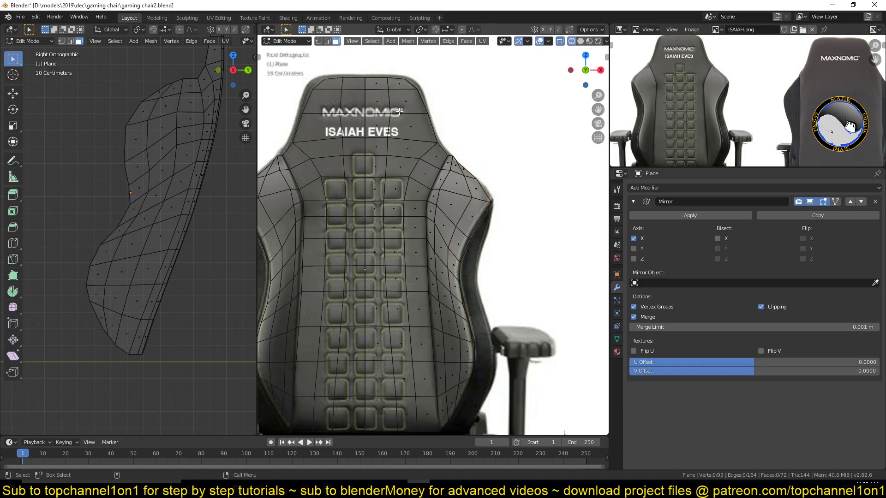
{"action": "key", "text": "a"}
{"action": "key", "text": "i"}
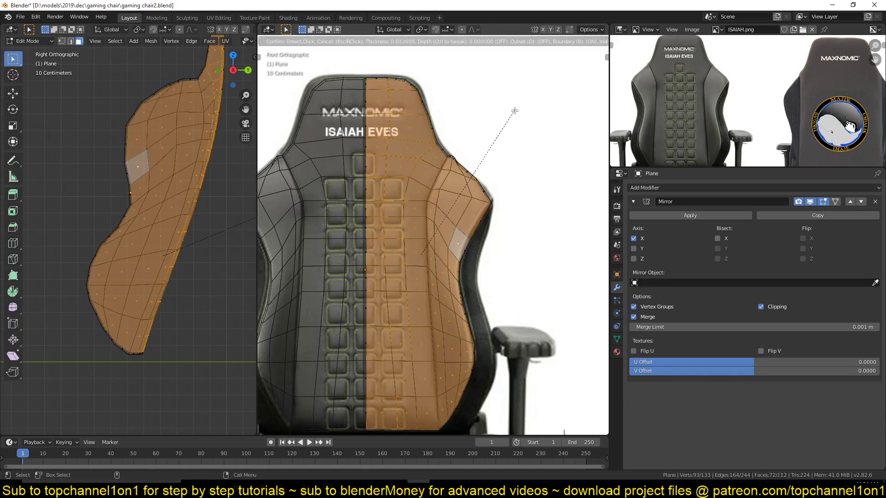
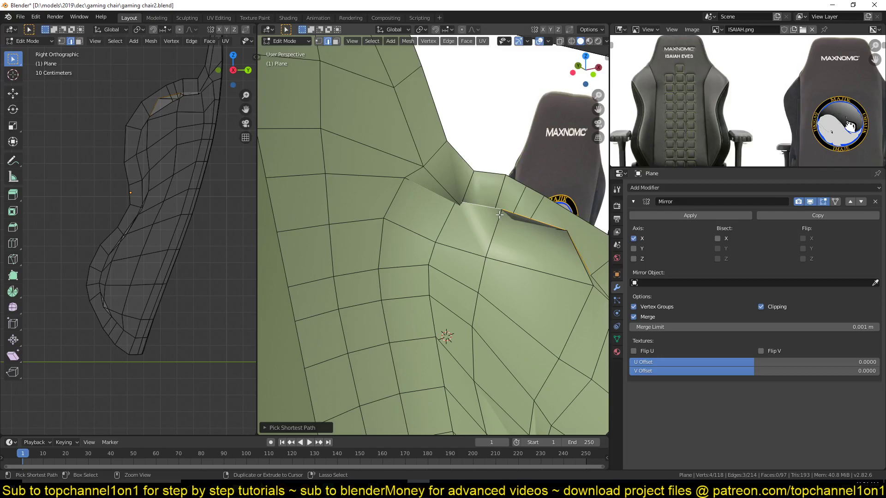
Dissolve the selected edge path along the bolster's upper shoulder and display the mesh in front wireframe view
{"action": "key", "text": "ctrl+x"}
{"action": "key", "text": "KP_1"}
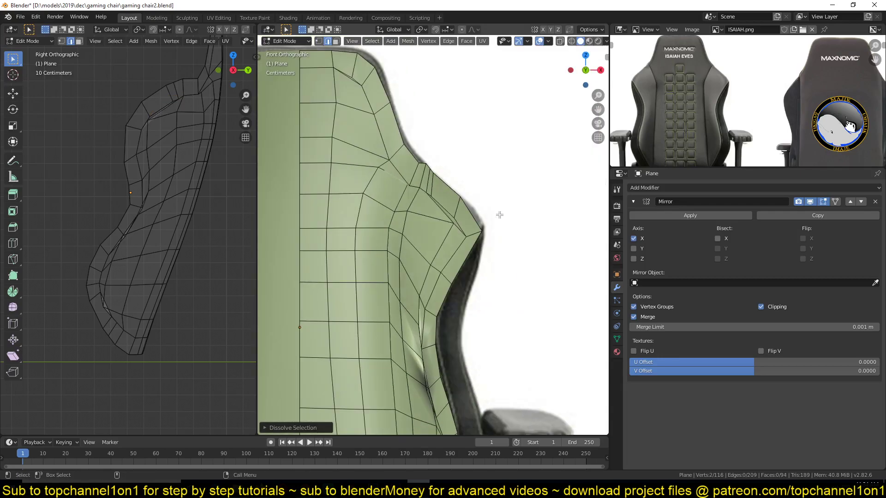
{"action": "scroll", "coordinate": [467, 231], "scroll_direction": "up", "scroll_amount": 3}
{"action": "key", "text": "z"}
{"action": "left_click", "coordinate": [401, 225]}
Select the lengthwise edge path beside the bolster's inset border and edge-slide it toward the center panel
{"action": "key", "text": "1"}
{"action": "left_click", "coordinate": [467, 217]}
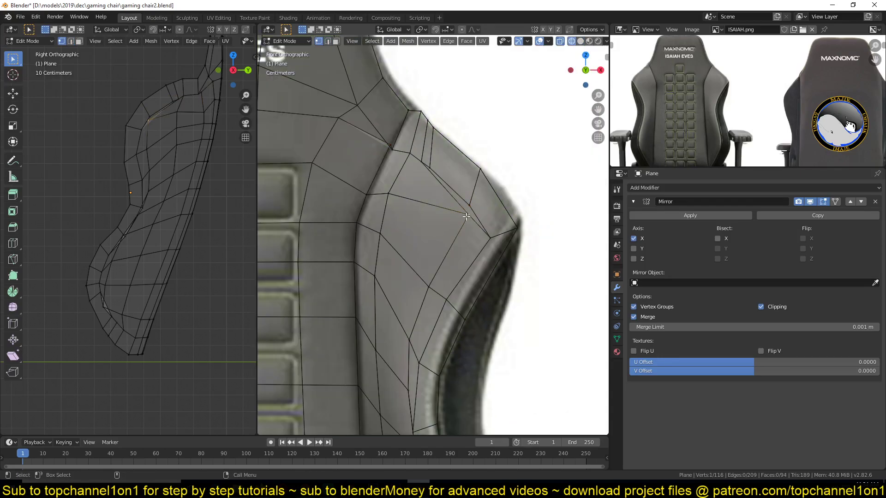
{"action": "scroll", "coordinate": [467, 217], "scroll_direction": "down", "scroll_amount": 2}
{"action": "middle_click_drag", "start_coordinate": [463, 223], "coordinate": [462, 156], "text": "shift"}
{"action": "key", "text": "2"}
{"action": "left_click", "coordinate": [446, 174]}
{"action": "middle_click_drag", "start_coordinate": [430, 408], "coordinate": [446, 333], "text": "shift"}
{"action": "left_click", "coordinate": [455, 376], "text": "ctrl"}
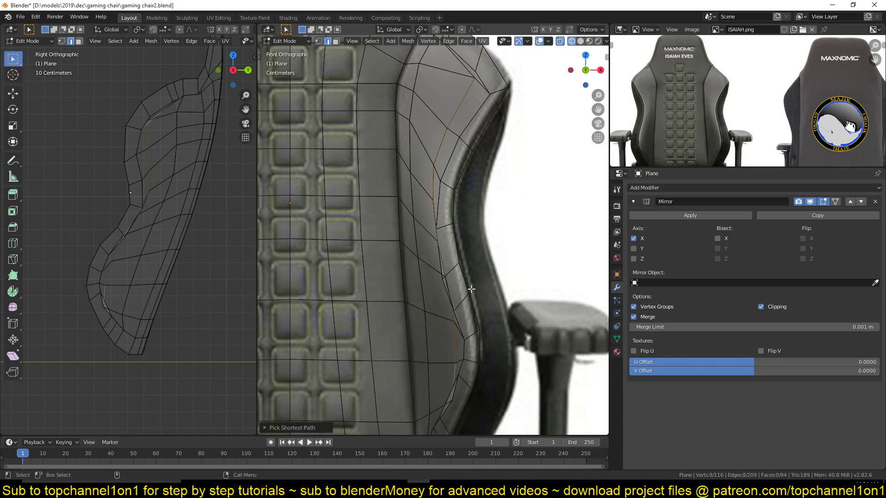
{"action": "key", "text": "g"}
{"action": "key", "text": "g"}
{"action": "left_click", "coordinate": [440, 265]}
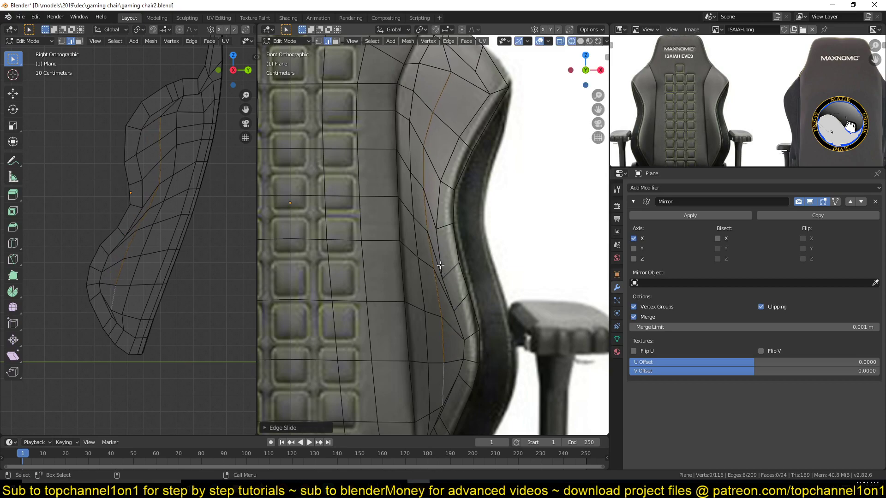
Dissolve the short surplus edge just below the bolster's upper tip
{"action": "scroll", "coordinate": [439, 264], "scroll_direction": "up", "scroll_amount": 5, "text": "shift"}
{"action": "left_click", "coordinate": [446, 141]}
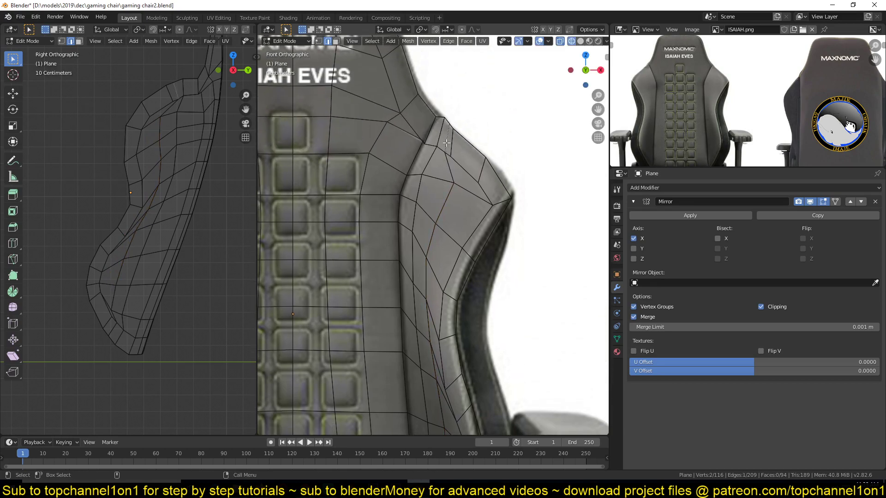
{"action": "key", "text": "ctrl+x"}
Merge the two neighboring vertices near the bolster's upper tip and slide the interior vertex below them slightly downward
{"action": "key", "text": "1"}
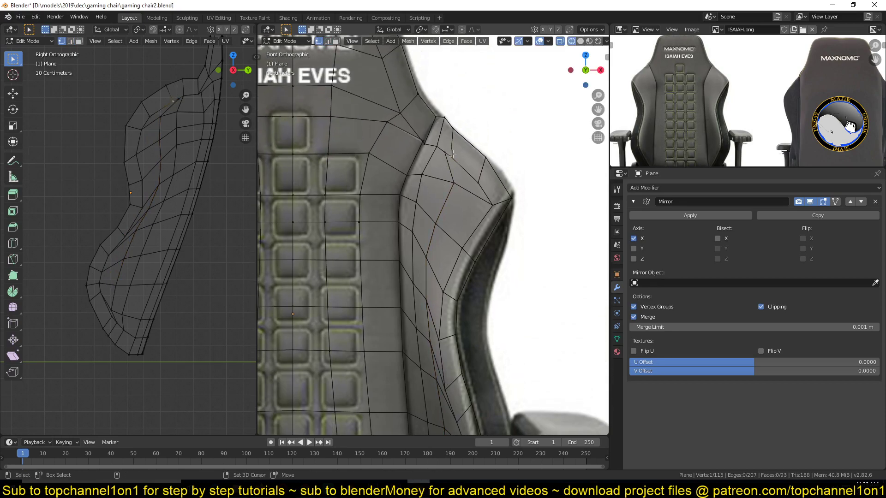
{"action": "left_click", "coordinate": [443, 155], "text": "shift"}
{"action": "key", "text": "m"}
{"action": "left_click", "coordinate": [454, 158]}
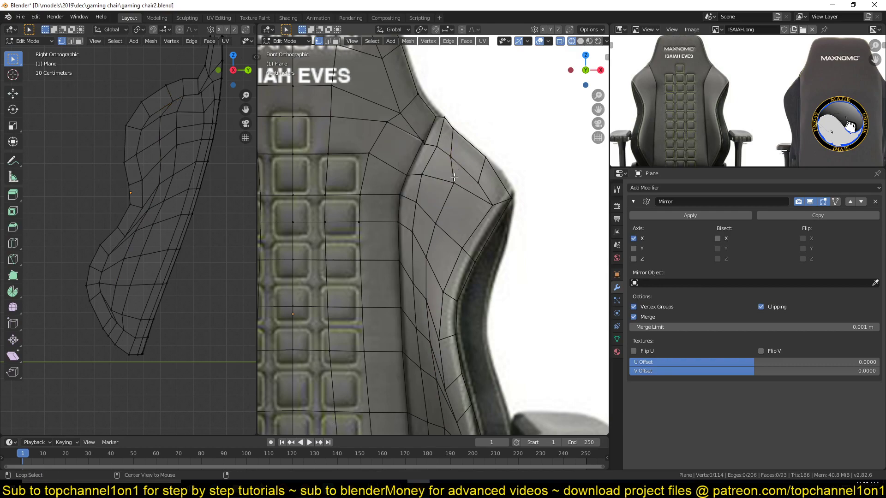
{"action": "key", "text": "shift+v"}
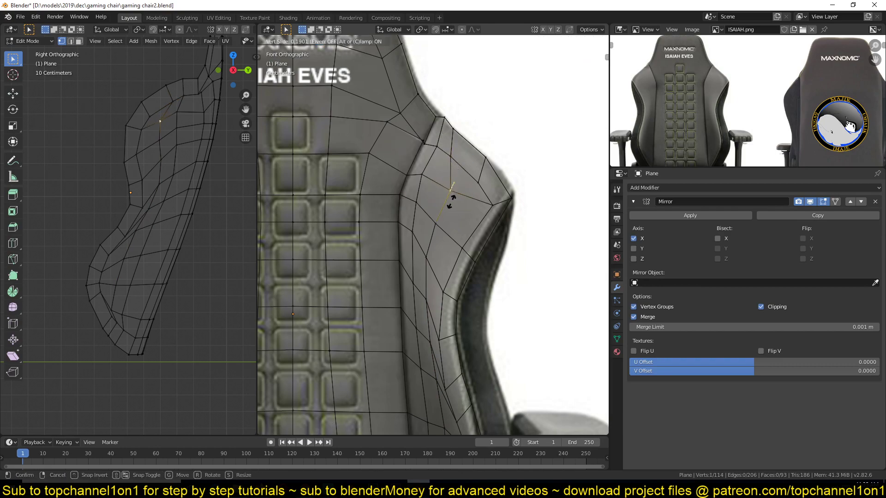
{"action": "left_click", "coordinate": [451, 202]}
Dissolve the crosswise edge loop running from the center panel below the logo text into the bolster's top
{"action": "left_click", "coordinate": [417, 145]}
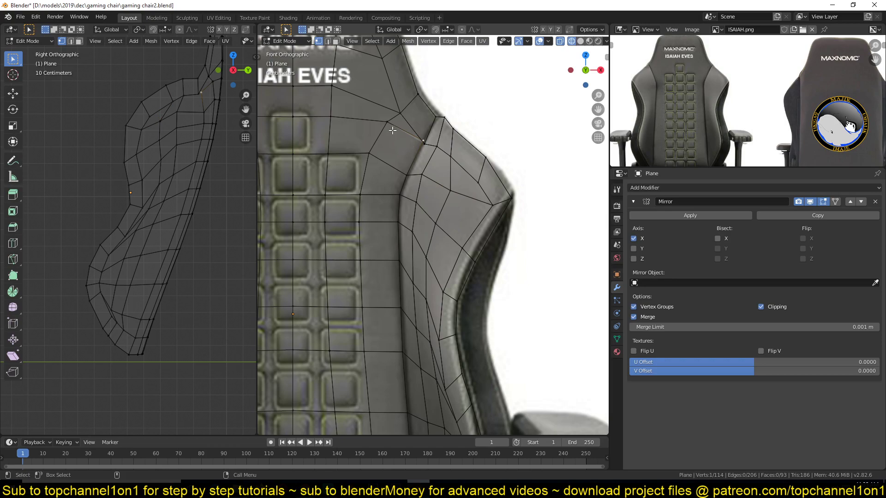
{"action": "middle_click_drag", "start_coordinate": [392, 131], "coordinate": [485, 183], "text": "shift"}
{"action": "key", "text": "2"}
{"action": "left_click", "coordinate": [453, 174], "text": "alt"}
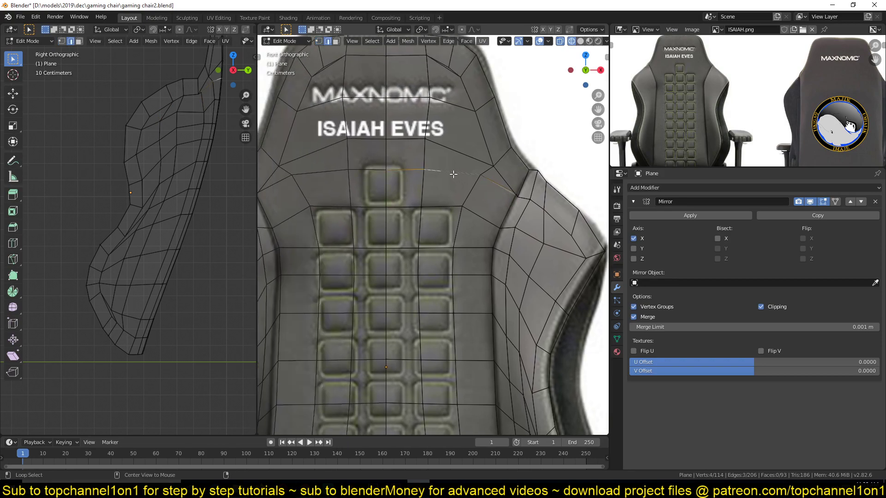
{"action": "key", "text": "ctrl+x"}
{"action": "middle_click_drag", "start_coordinate": [490, 215], "coordinate": [450, 225], "text": "shift"}
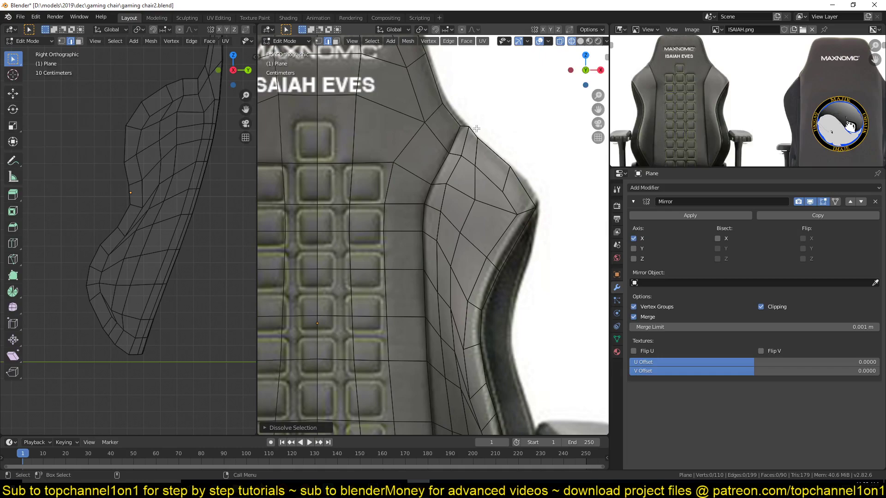
Vertex-slide the vertex at the bolster's upper tip slightly downward along its edge
{"action": "key", "text": "1"}
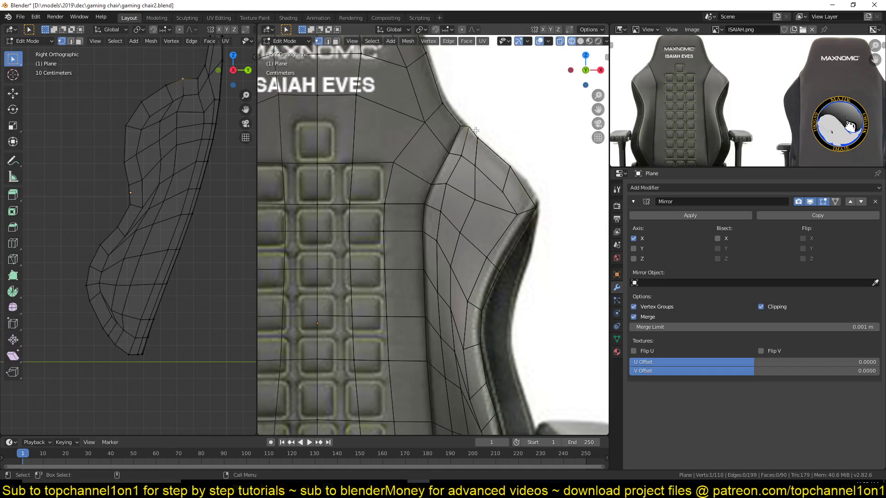
{"action": "left_click", "coordinate": [475, 131]}
{"action": "key", "text": "g"}
{"action": "key", "text": "g"}
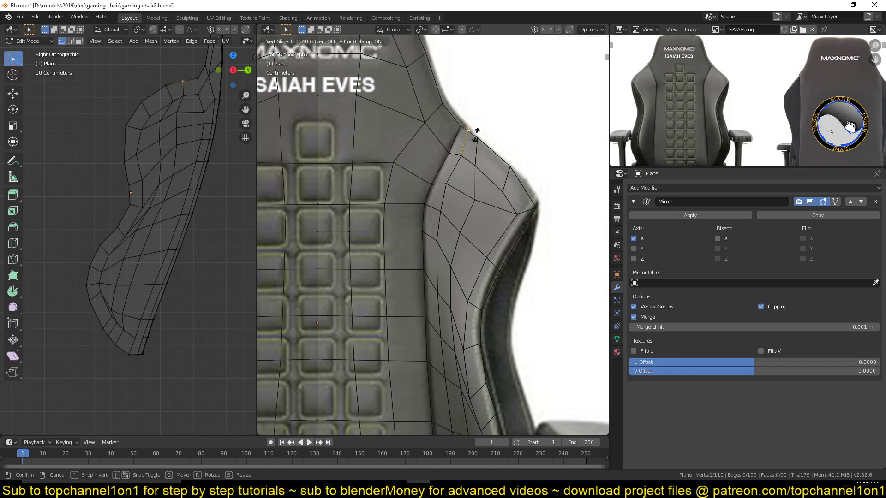
{"action": "left_click", "coordinate": [475, 135]}
{"action": "middle_click_drag", "start_coordinate": [453, 241], "coordinate": [462, 196], "text": "shift"}
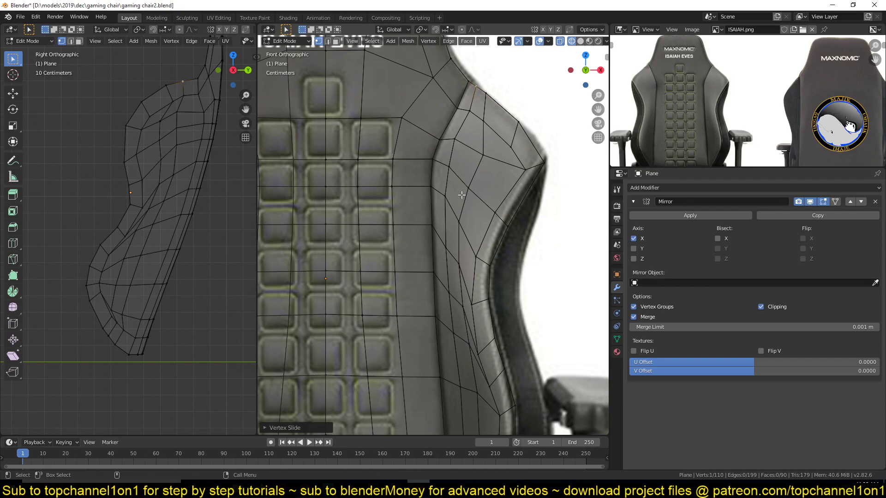
Dissolve the bolster's middle lengthwise edge loop, keeping the inner loop beside the center panel seam
{"action": "key", "text": "2"}
{"action": "left_click", "coordinate": [452, 182], "text": "alt"}
{"action": "middle_click_drag", "start_coordinate": [472, 352], "coordinate": [476, 227], "text": "shift"}
{"action": "scroll", "coordinate": [476, 227], "scroll_direction": "down", "scroll_amount": 2}
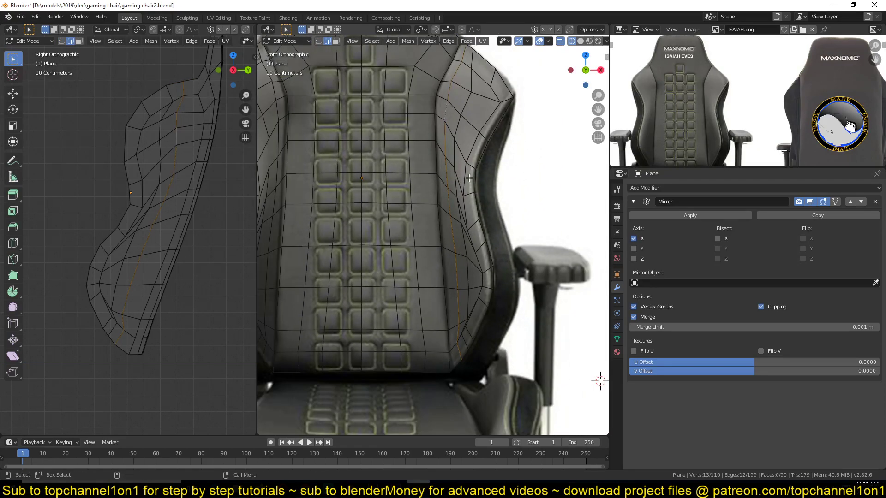
{"action": "left_click", "coordinate": [464, 304], "text": "alt"}
{"action": "key", "text": "ctrl+x"}
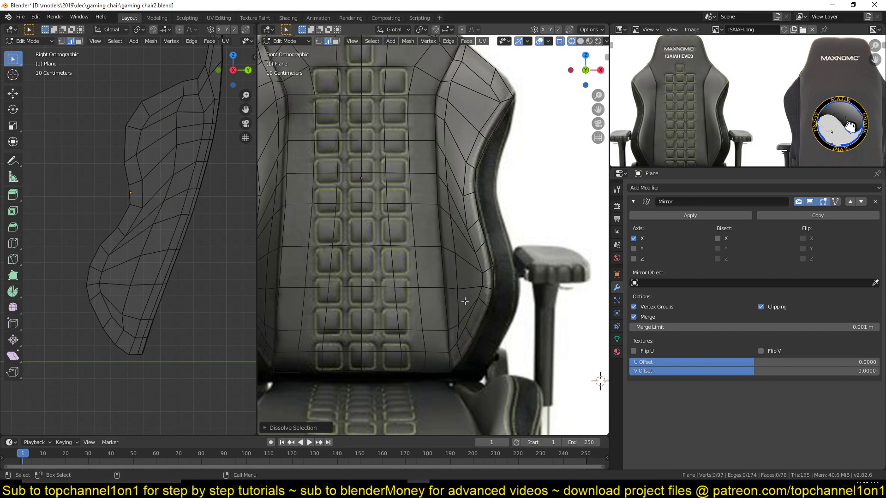
Edge-slide the bolster's remaining inner lengthwise loop outward by about 0.39, toward the inset border
{"action": "middle_click_drag", "start_coordinate": [473, 314], "coordinate": [483, 371], "text": "shift"}
{"action": "left_click", "coordinate": [461, 191], "text": "alt"}
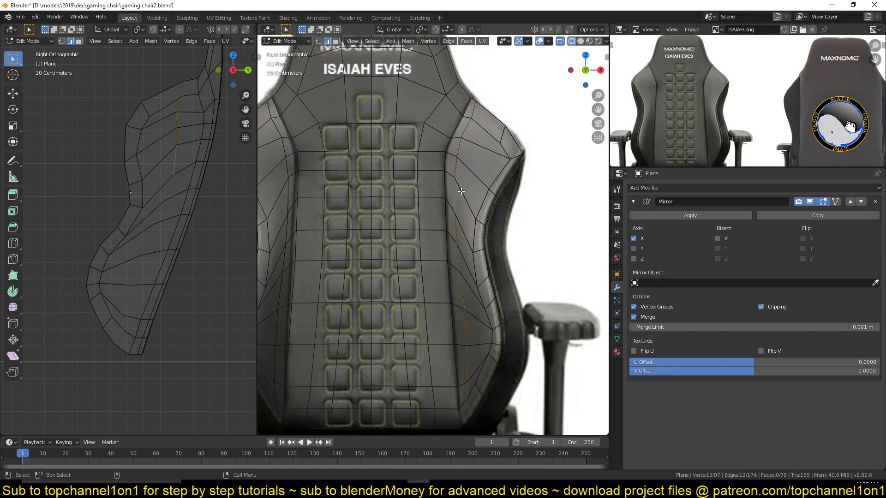
{"action": "key", "text": "g"}
{"action": "key", "text": "g"}
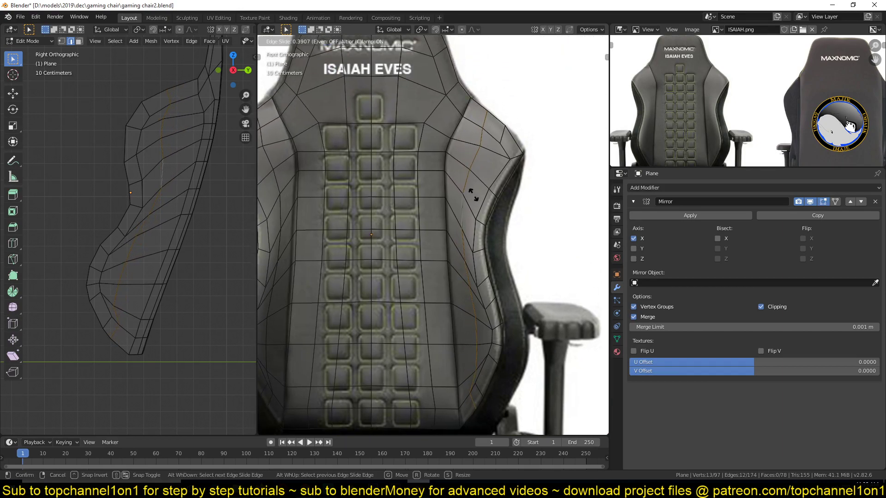
{"action": "left_click", "coordinate": [473, 194]}
Move the top two interior vertices of the slid lengthwise loop inward to even out the upper bolster's faces
{"action": "key", "text": "1"}
{"action": "left_click", "coordinate": [482, 152]}
{"action": "key", "text": "g"}
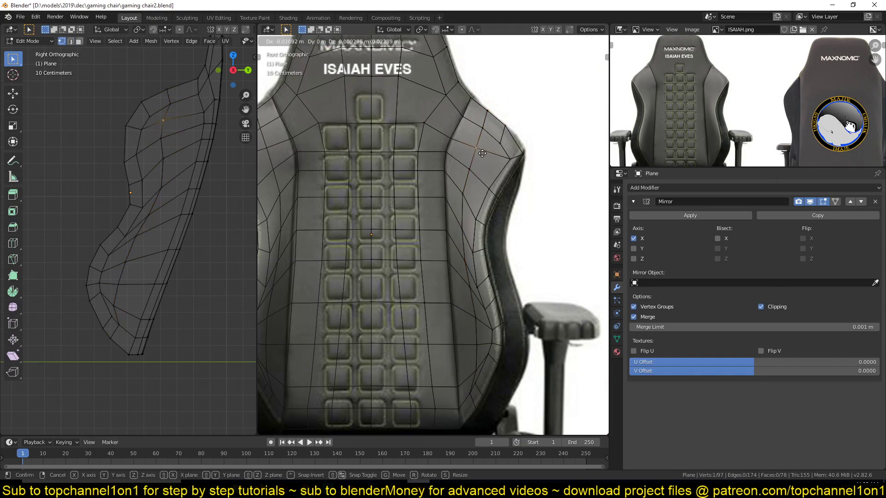
{"action": "left_click", "coordinate": [482, 153]}
{"action": "key", "text": "g"}
{"action": "left_click", "coordinate": [464, 184]}
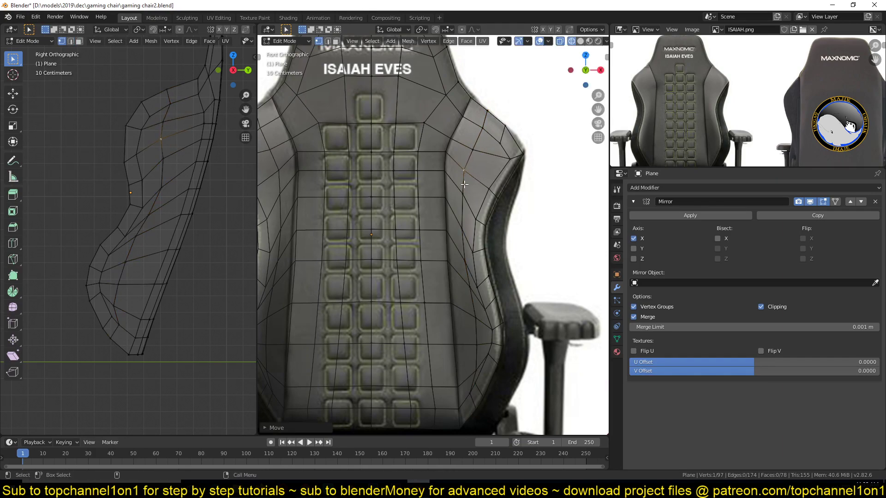
Reposition the next three vertices down the bolster's lengthwise loop to space the middle section's faces evenly
{"action": "left_click", "coordinate": [464, 193]}
{"action": "key", "text": "g"}
{"action": "left_click", "coordinate": [460, 203]}
{"action": "left_click", "coordinate": [461, 226]}
{"action": "key", "text": "g"}
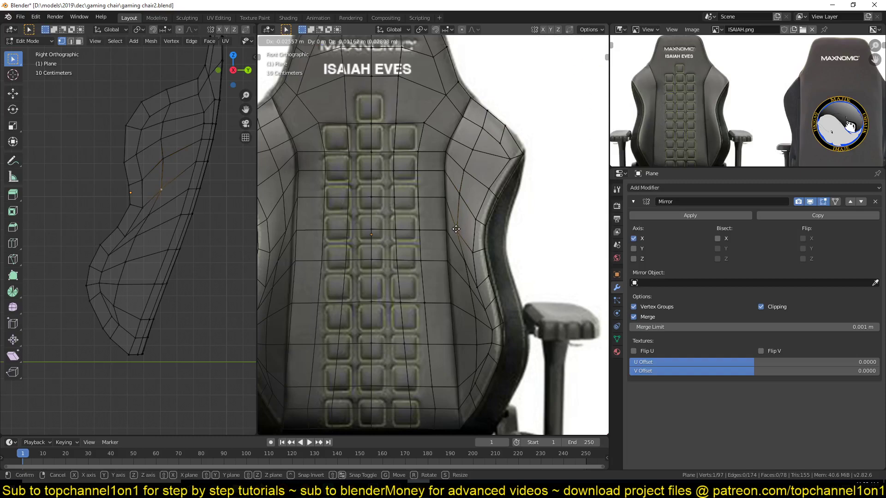
{"action": "left_click", "coordinate": [457, 230]}
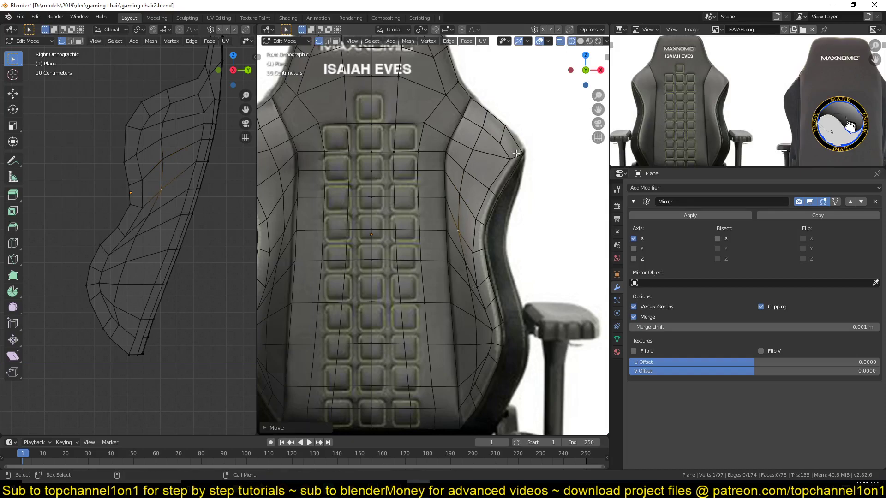
{"action": "middle_click_drag", "start_coordinate": [488, 161], "coordinate": [500, 105], "text": "shift"}
{"action": "key", "text": "g"}
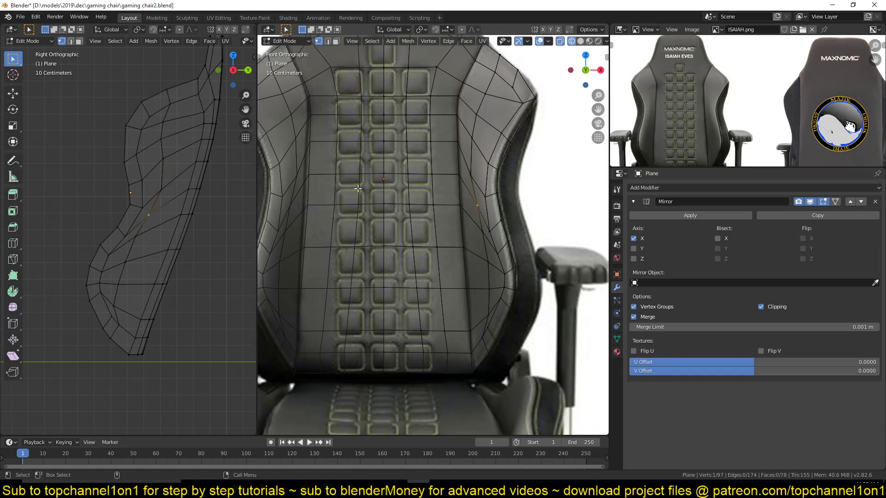
{"action": "middle_click_drag", "start_coordinate": [358, 189], "coordinate": [400, 200], "text": "shift"}
{"action": "key", "text": "2"}
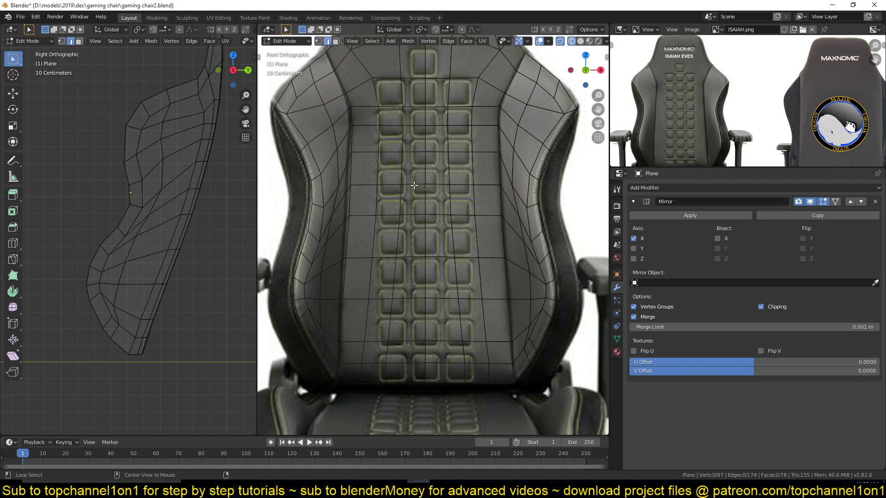
{"action": "left_click", "coordinate": [415, 186], "text": "alt"}
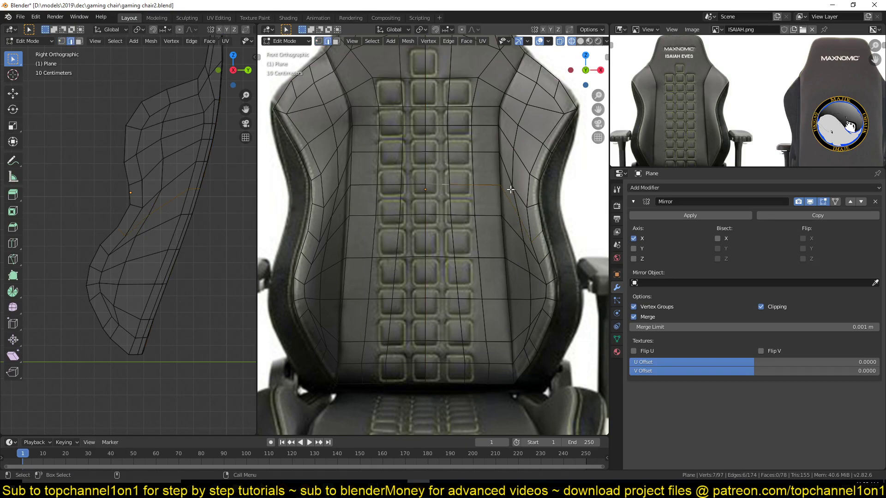
{"action": "middle_click_drag", "start_coordinate": [511, 189], "coordinate": [480, 236], "text": "shift"}
{"action": "key", "text": "alt+a"}
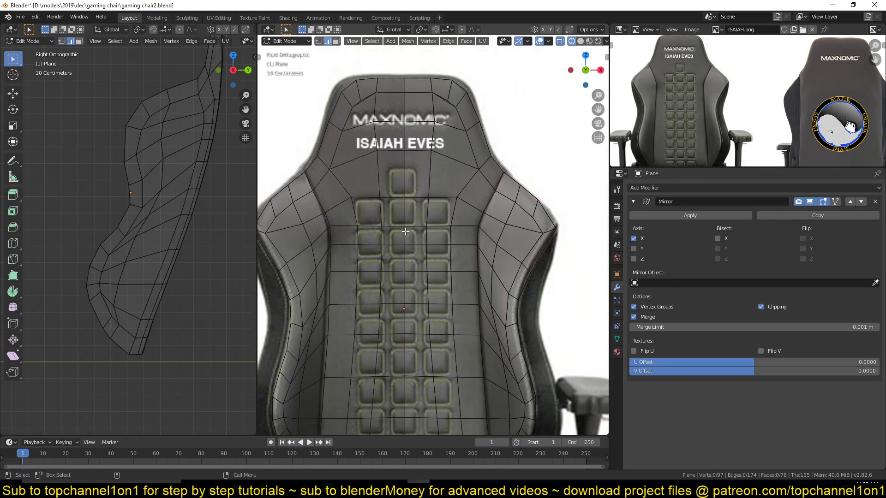
Add an edge loop across the upper center panel and bolster, and nudge a vertex at the bolster's inset border outward
{"action": "scroll", "coordinate": [500, 228], "scroll_direction": "up", "scroll_amount": 3}
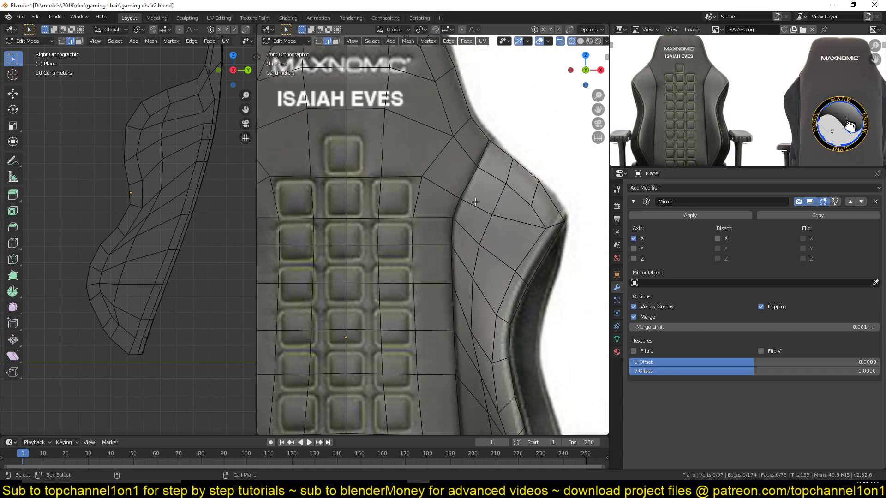
{"action": "scroll", "coordinate": [475, 202], "scroll_direction": "down", "scroll_amount": 1}
{"action": "key", "text": "1"}
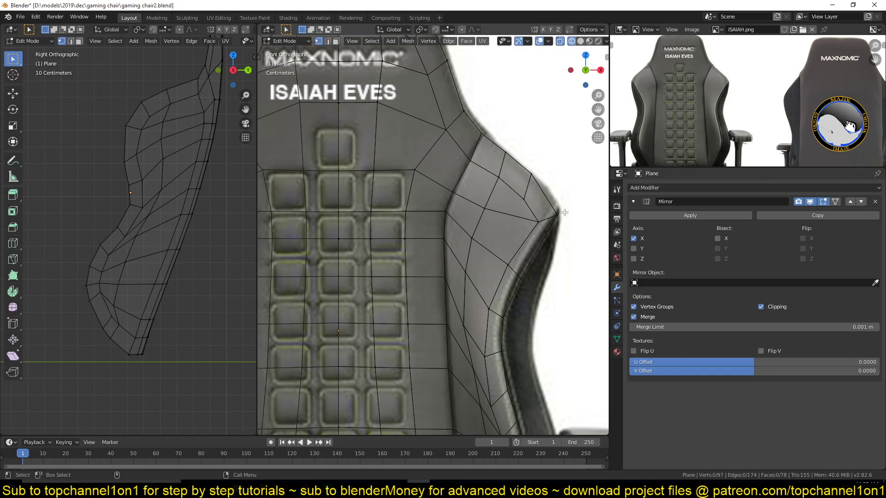
{"action": "key", "text": "ctrl+r"}
{"action": "left_click", "coordinate": [528, 247]}
{"action": "right_click", "coordinate": [522, 244]}
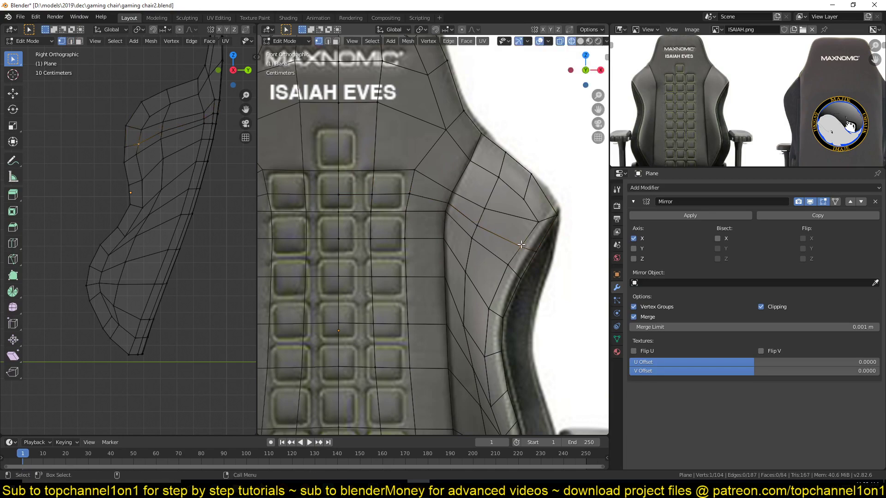
{"action": "key", "text": "g"}
{"action": "left_click", "coordinate": [533, 252]}
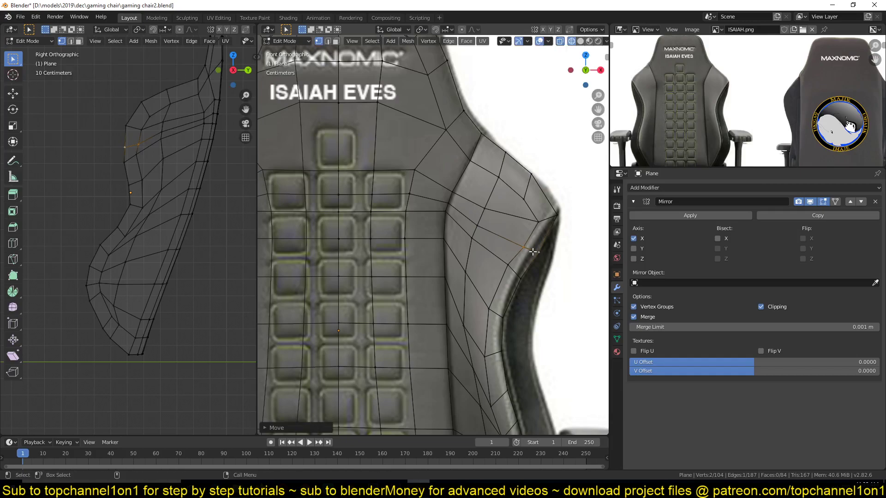
Connect the seam vertex to the bolster's adjacent inner-loop vertex and dissolve the extra edge row across the center panel above it
{"action": "left_click", "coordinate": [444, 213]}
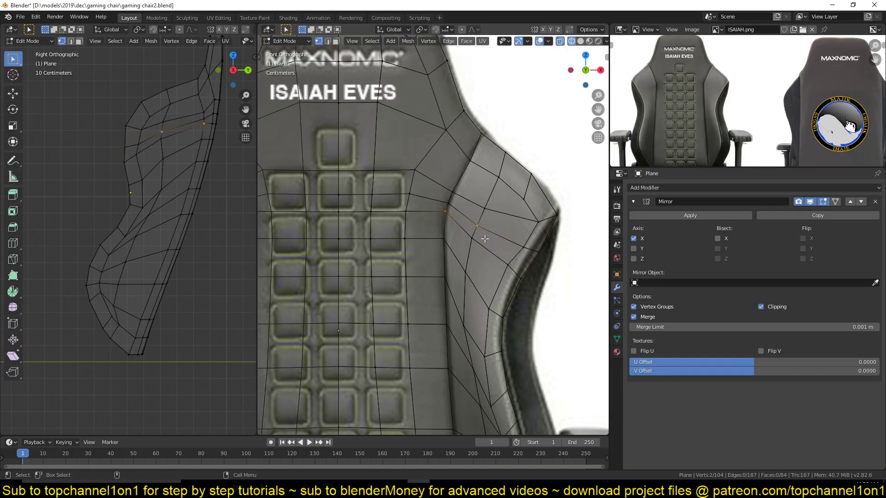
{"action": "key", "text": "3"}
{"action": "left_click", "coordinate": [427, 199], "text": "alt"}
{"action": "key", "text": "2"}
{"action": "left_click", "coordinate": [396, 193], "text": "alt"}
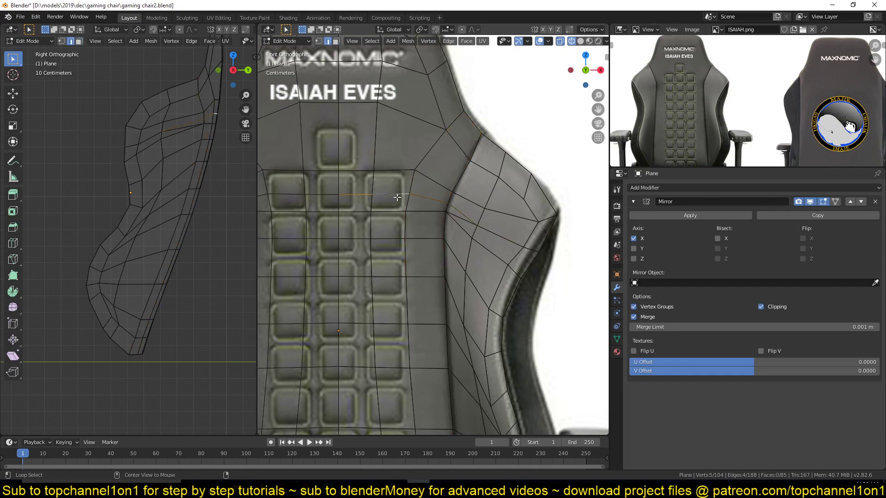
{"action": "key", "text": "ctrl+x"}
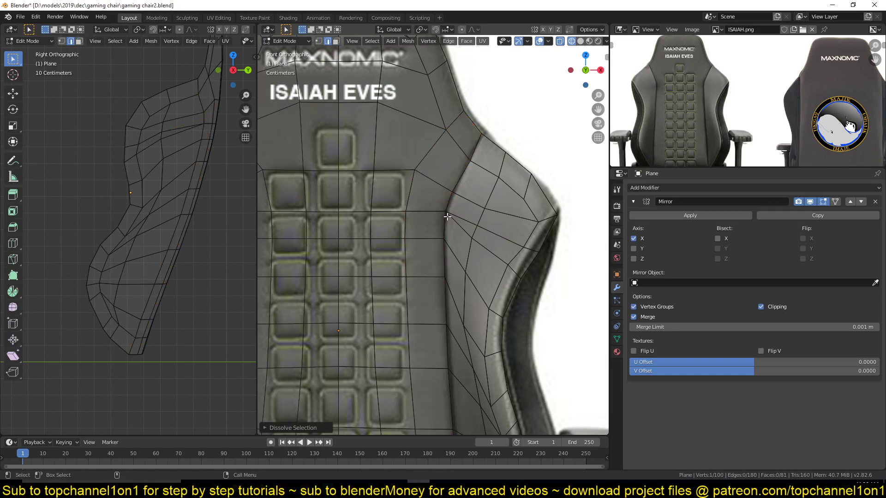
Slide the upper seam vertex upward by about 0.33 and slide the neighboring bolster vertex up along its edge
{"action": "key", "text": "1"}
{"action": "left_click", "coordinate": [452, 192]}
{"action": "key", "text": "shift+v"}
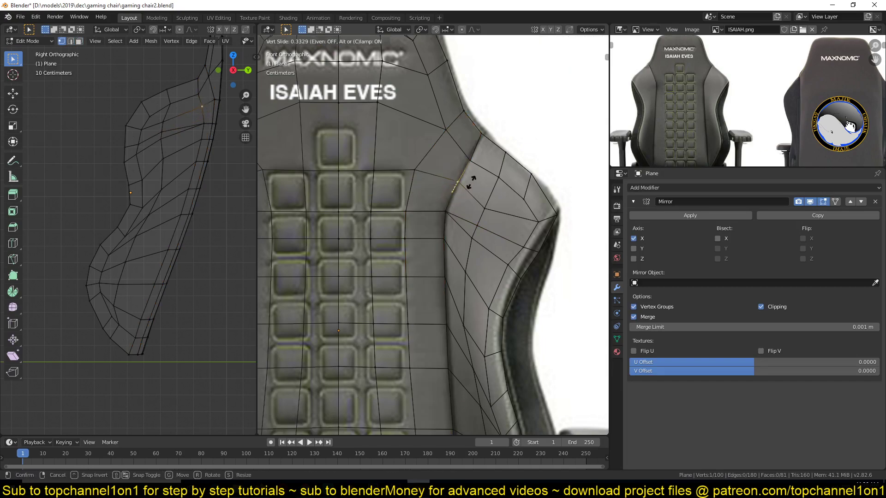
{"action": "left_click", "coordinate": [475, 192]}
{"action": "left_click", "coordinate": [481, 202]}
{"action": "key", "text": "shift+v"}
{"action": "left_click", "coordinate": [484, 196]}
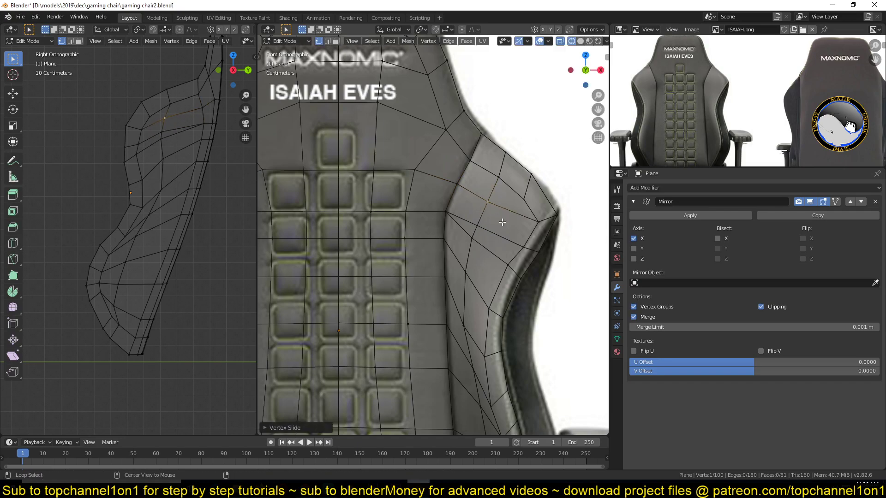
Slide the vertex beside the center panel's top row of squares down by about 0.12
{"action": "key", "text": "alt+a"}
{"action": "middle_click_drag", "start_coordinate": [470, 197], "coordinate": [482, 194], "text": "shift"}
{"action": "scroll", "coordinate": [481, 194], "scroll_direction": "down", "scroll_amount": 2}
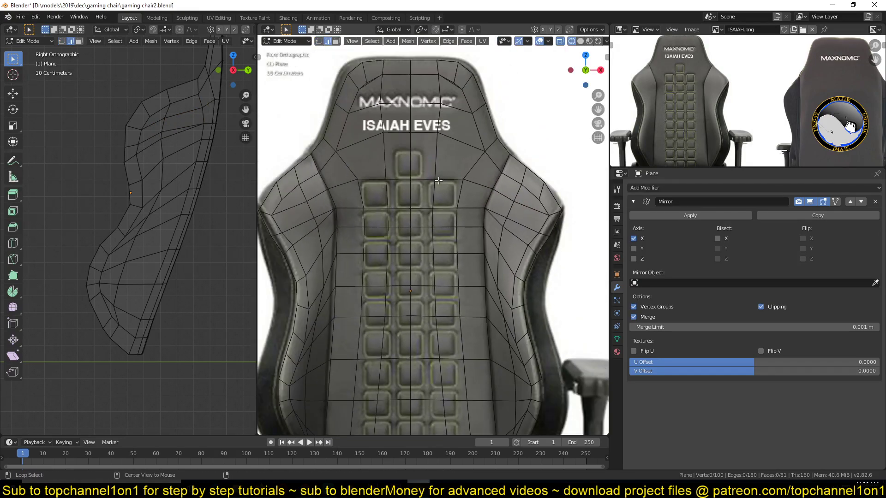
{"action": "left_click", "coordinate": [463, 180]}
{"action": "key", "text": "shift+v"}
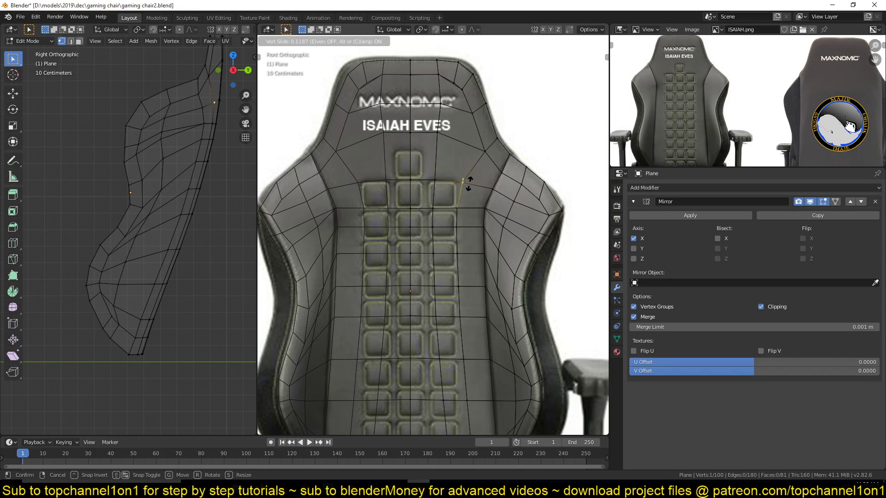
{"action": "left_click", "coordinate": [469, 183]}
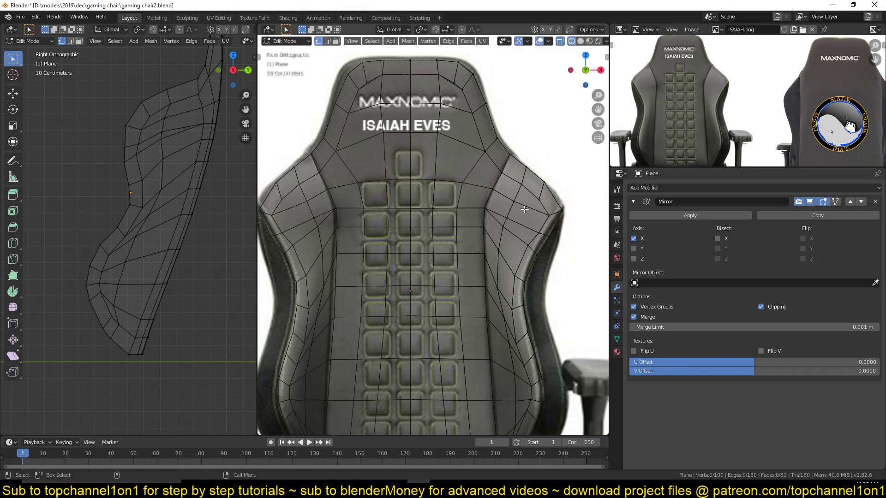
Move the bolster's outer corner vertex and the inner vertices beside it outward to follow the corner in the reference image
{"action": "key", "text": "g"}
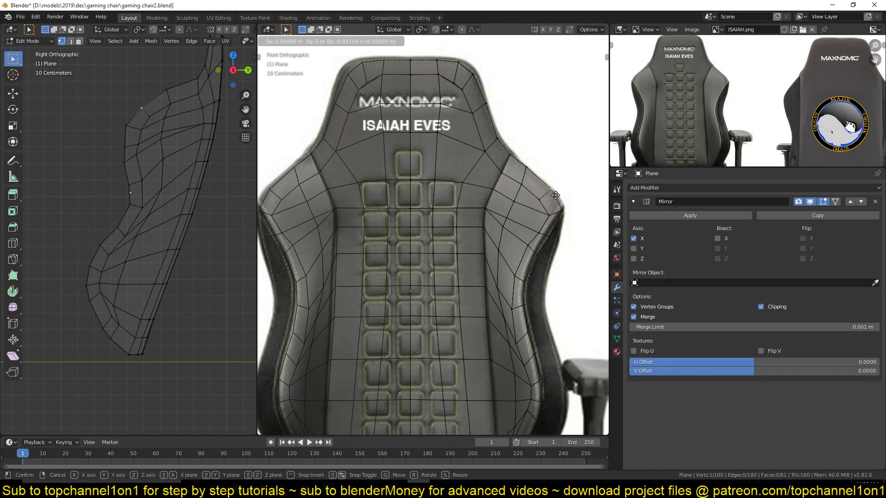
{"action": "left_click", "coordinate": [555, 215]}
{"action": "key", "text": "g"}
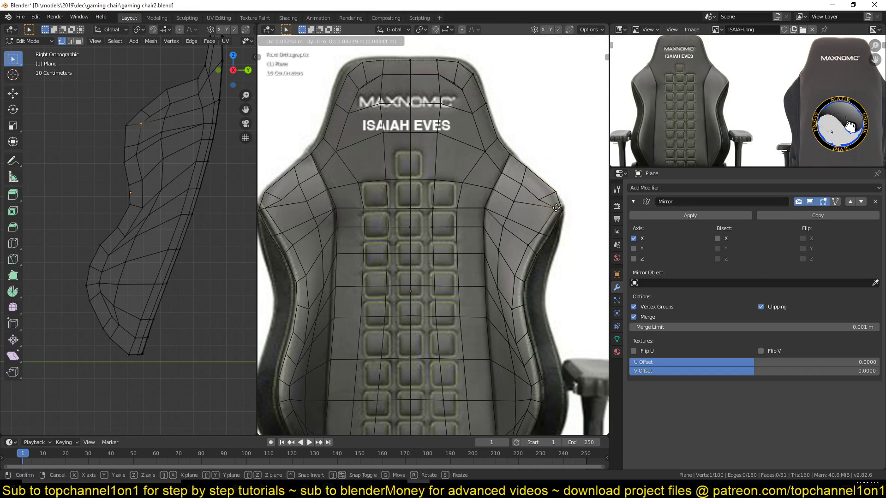
{"action": "left_click", "coordinate": [549, 200]}
{"action": "key", "text": "g"}
{"action": "left_click", "coordinate": [551, 197]}
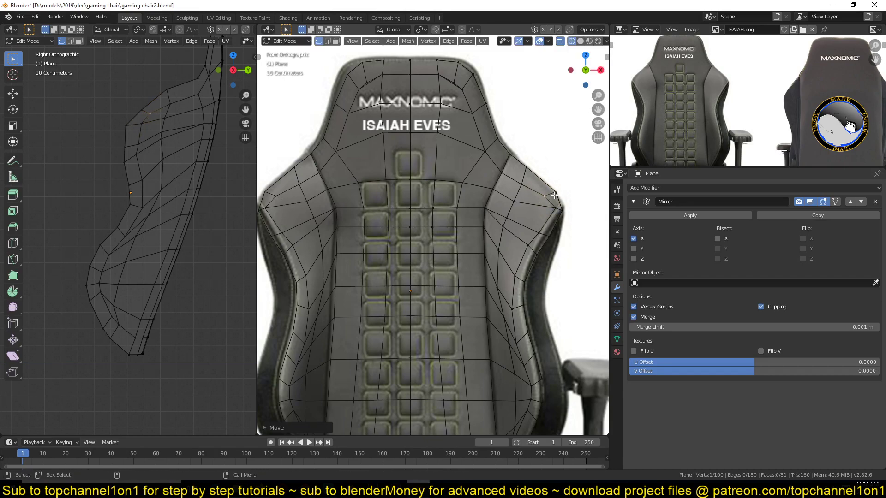
{"action": "key", "text": "g"}
{"action": "left_click", "coordinate": [558, 206]}
Adjust the inner corner vertex and the outline vertex just below the corner to refine the bolster's contour
{"action": "left_click", "coordinate": [558, 209]}
{"action": "key", "text": "g"}
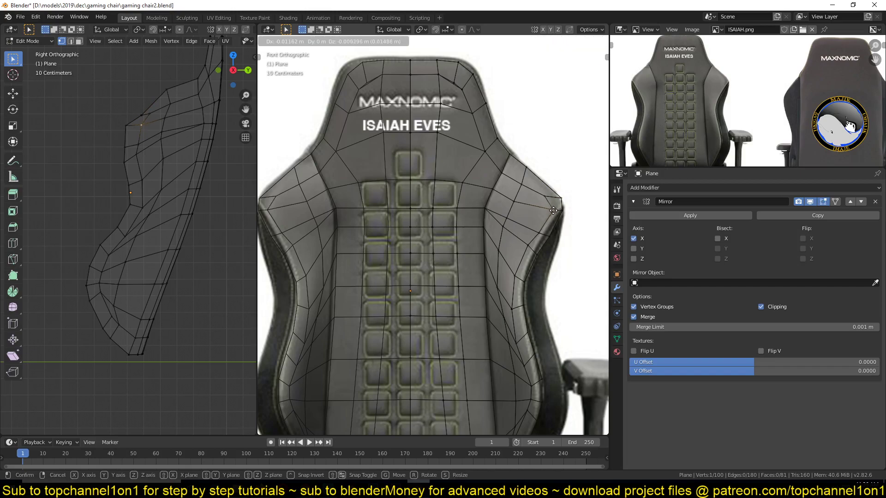
{"action": "left_click", "coordinate": [554, 213]}
{"action": "key", "text": "g"}
{"action": "left_click", "coordinate": [553, 214]}
{"action": "left_click", "coordinate": [562, 212]}
{"action": "key", "text": "g"}
{"action": "left_click", "coordinate": [560, 219]}
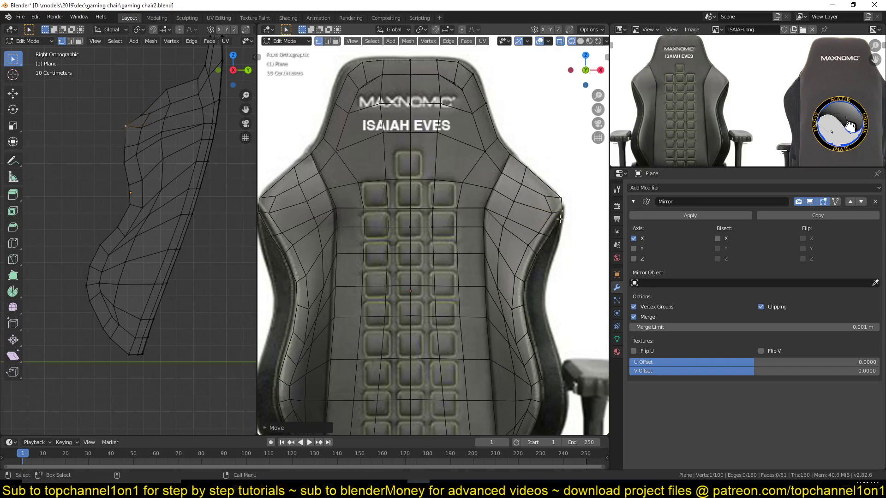
Dissolve the crosswise edge loop on the upper bolster and slide the inset border's next cross edge up toward the corner
{"action": "left_click", "coordinate": [522, 225], "text": "alt"}
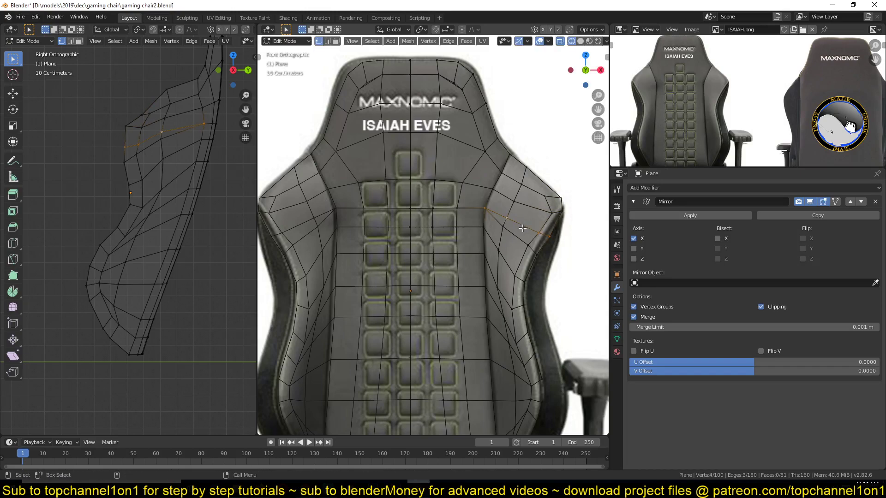
{"action": "key", "text": "2"}
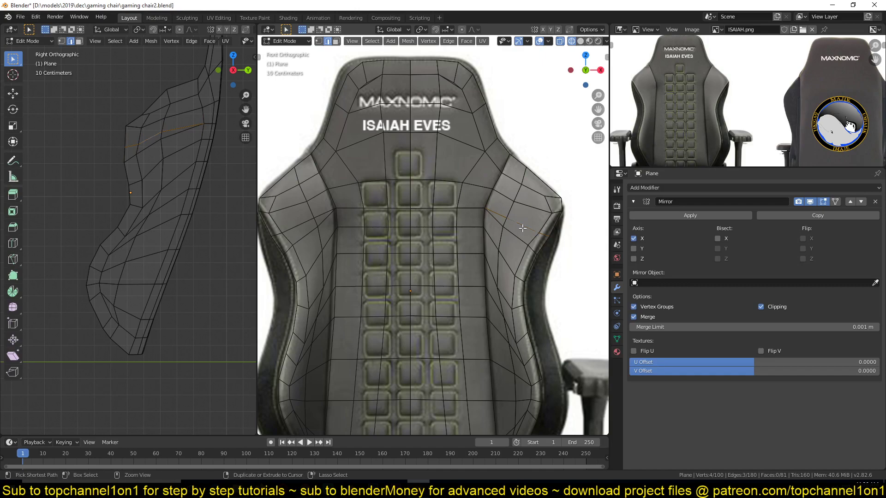
{"action": "key", "text": "ctrl+x"}
{"action": "left_click", "coordinate": [531, 239]}
{"action": "key", "text": "g"}
{"action": "key", "text": "g"}
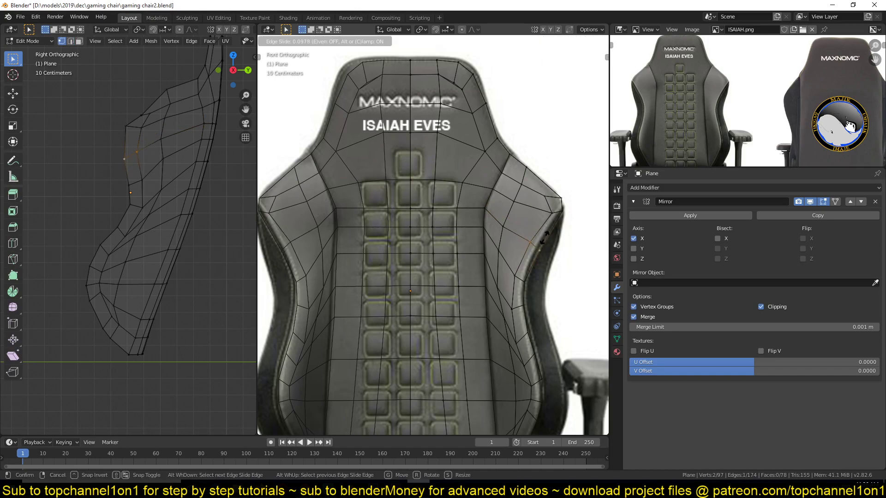
{"action": "left_click", "coordinate": [549, 233]}
Move the top two vertices of the bolster's inner lengthwise loop to even out the upper faces
{"action": "left_click", "coordinate": [509, 229]}
{"action": "key", "text": "g"}
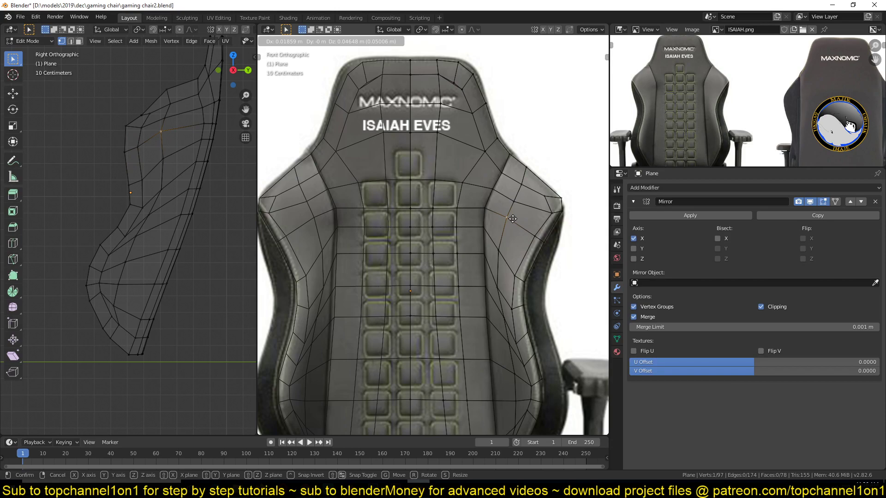
{"action": "left_click", "coordinate": [514, 218]}
{"action": "left_click", "coordinate": [518, 201]}
{"action": "key", "text": "g"}
{"action": "left_click", "coordinate": [520, 199]}
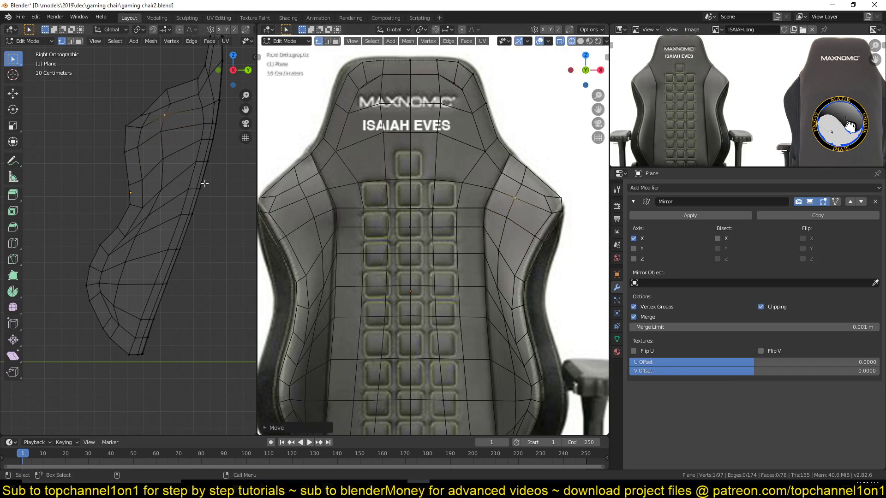
In the side view, raise the bolster's outer corner vertex along global Z by about 0.045 m
{"action": "middle_click_drag", "start_coordinate": [189, 171], "coordinate": [220, 229], "text": "shift"}
{"action": "key", "text": "g"}
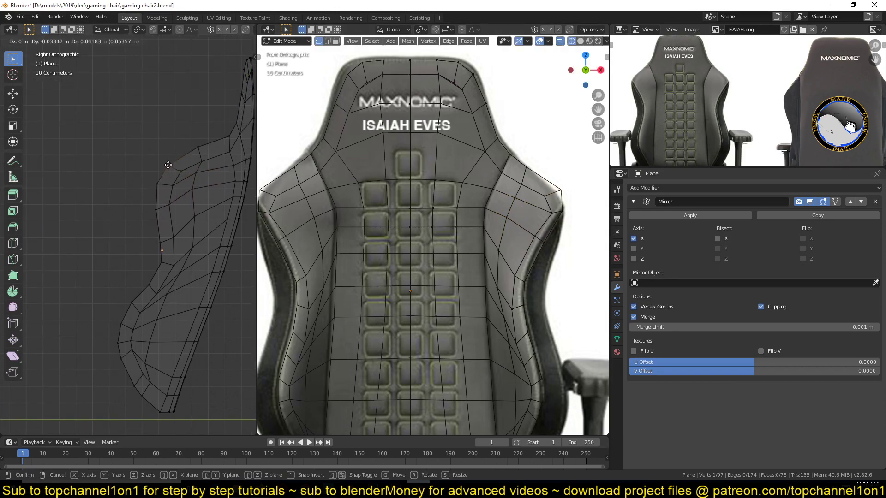
{"action": "key", "text": "z"}
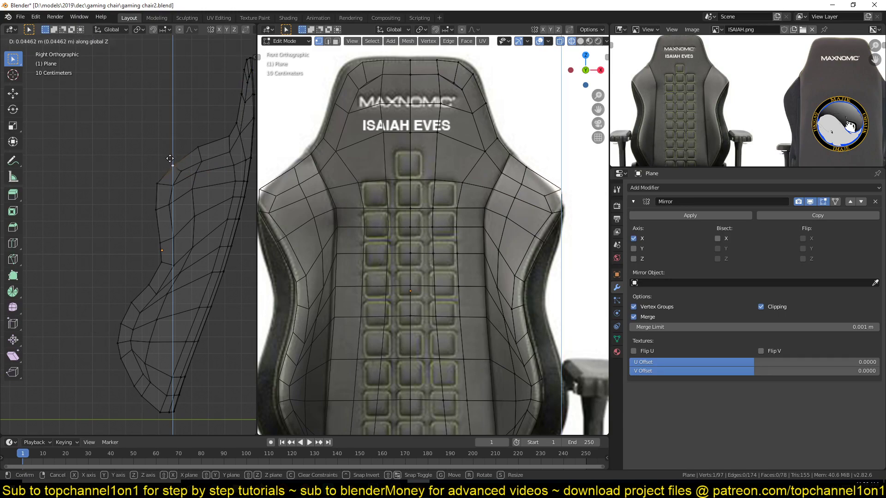
{"action": "left_click", "coordinate": [171, 156]}
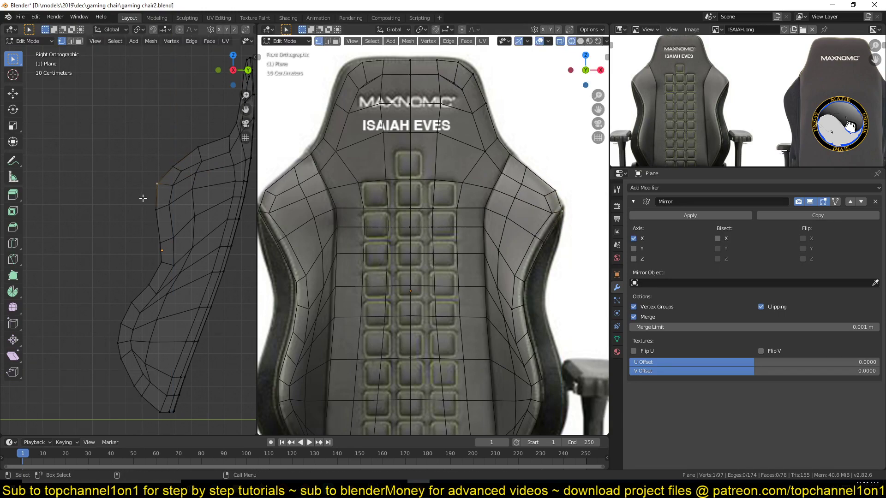
In the side view, move the two front-edge vertices below the bolster's corner backward, the lower one by about 0.011 m
{"action": "left_click", "coordinate": [149, 190]}
{"action": "key", "text": "g"}
{"action": "left_click", "coordinate": [152, 189]}
{"action": "left_click", "coordinate": [156, 209]}
{"action": "key", "text": "g"}
{"action": "left_click", "coordinate": [159, 210]}
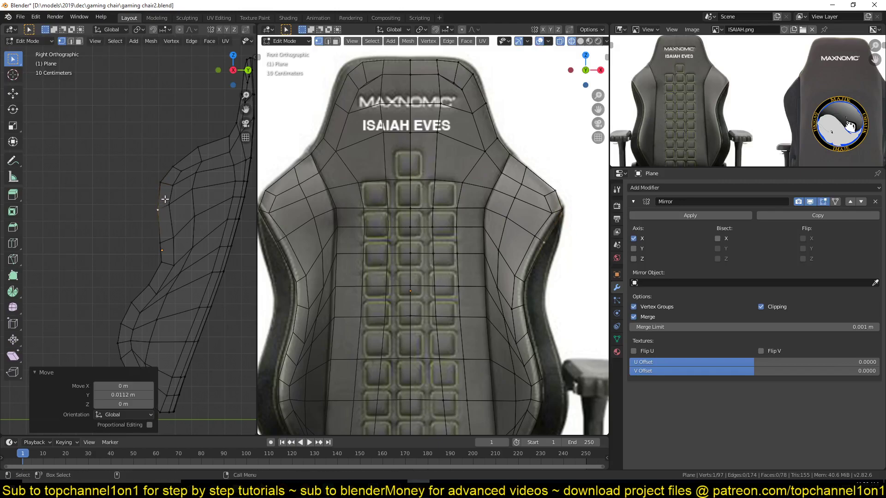
Merge the upper two vertices of the bolster's inner lengthwise loop at the last selected one
{"action": "left_click", "coordinate": [193, 180]}
{"action": "key", "text": "g"}
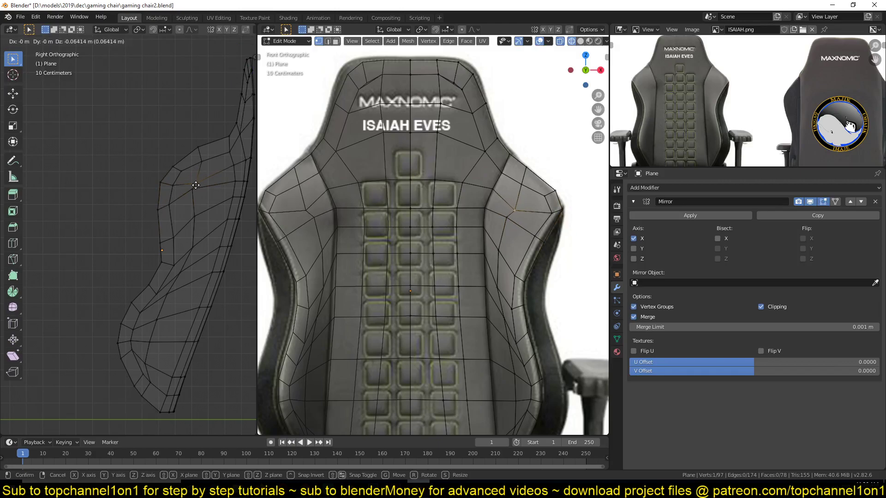
{"action": "right_click", "coordinate": [195, 185]}
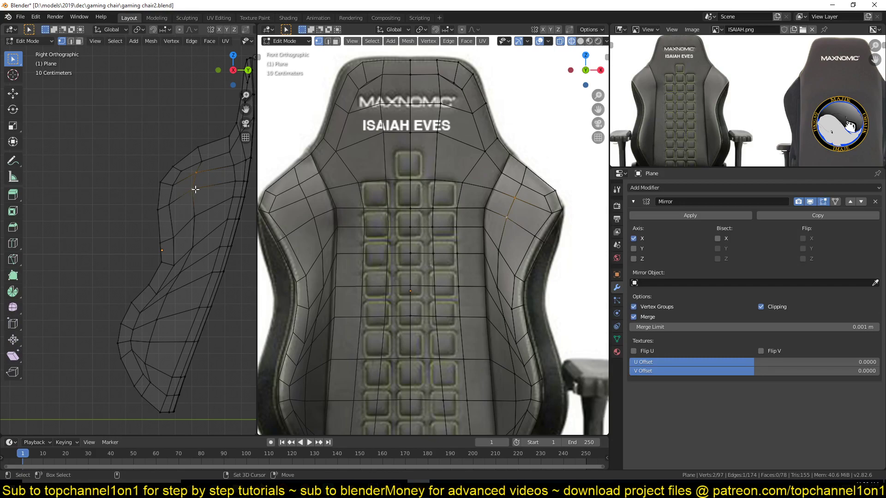
{"action": "key", "text": "alt+m"}
{"action": "left_click", "coordinate": [218, 188]}
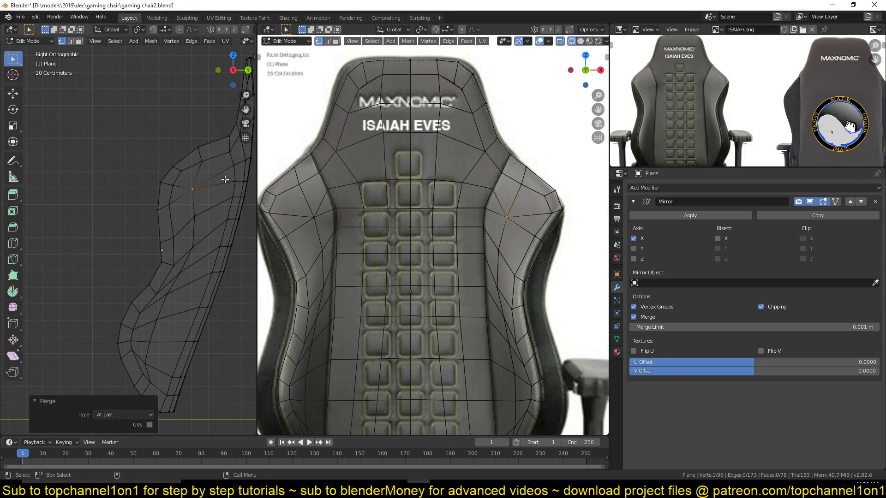
Dissolve the edge row running from the merged bolster vertex across the upper center panel
{"action": "key", "text": "2"}
{"action": "left_click", "coordinate": [218, 176], "text": "alt"}
{"action": "key", "text": "ctrl+x"}
{"action": "key", "text": "1"}
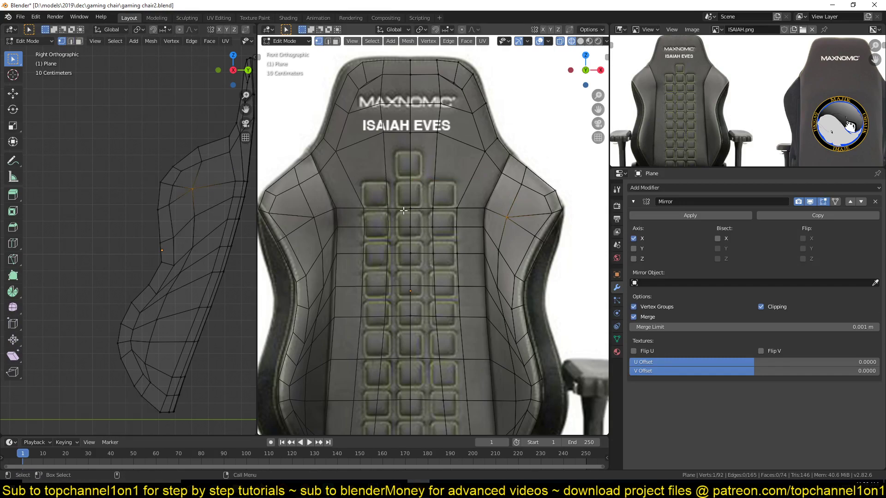
{"action": "left_click", "coordinate": [410, 209]}
{"action": "left_click", "coordinate": [457, 208], "text": "ctrl"}
{"action": "key", "text": "g"}
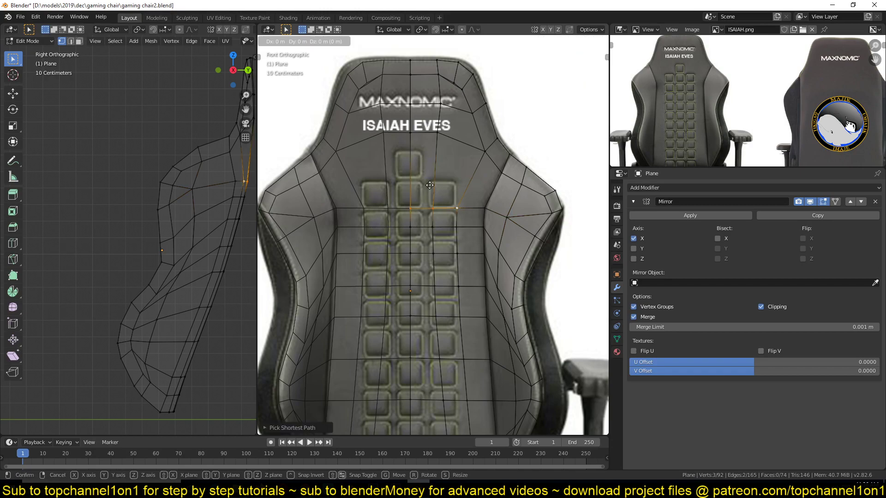
{"action": "key", "text": "Escape"}
Slide the center panel's short edge below the printed name downward to just above the first quilted square
{"action": "left_click", "coordinate": [431, 138]}
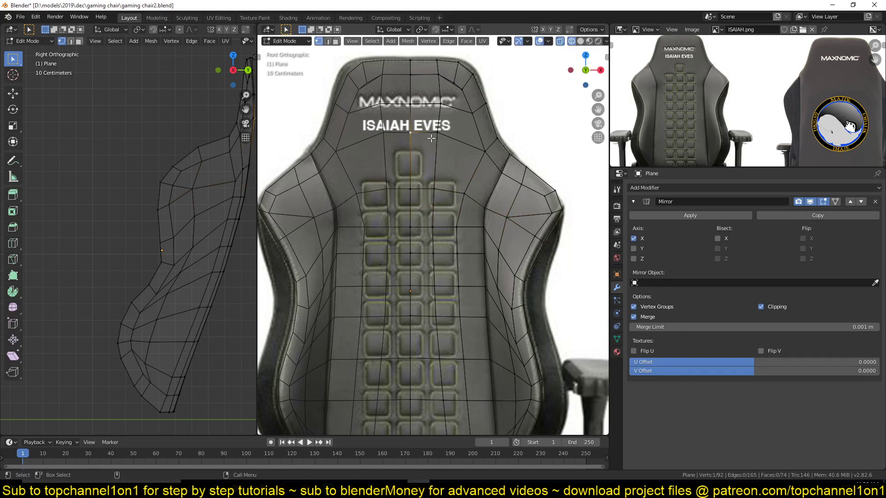
{"action": "left_click", "coordinate": [433, 148], "text": "ctrl"}
{"action": "key", "text": "g"}
{"action": "key", "text": "g"}
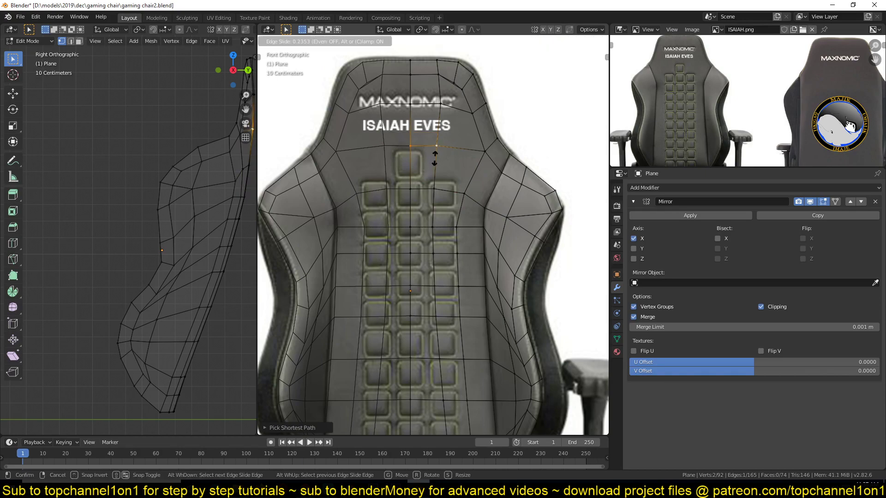
{"action": "left_click", "coordinate": [435, 159]}
{"action": "left_click", "coordinate": [438, 118]}
{"action": "left_click", "coordinate": [405, 116], "text": "ctrl"}
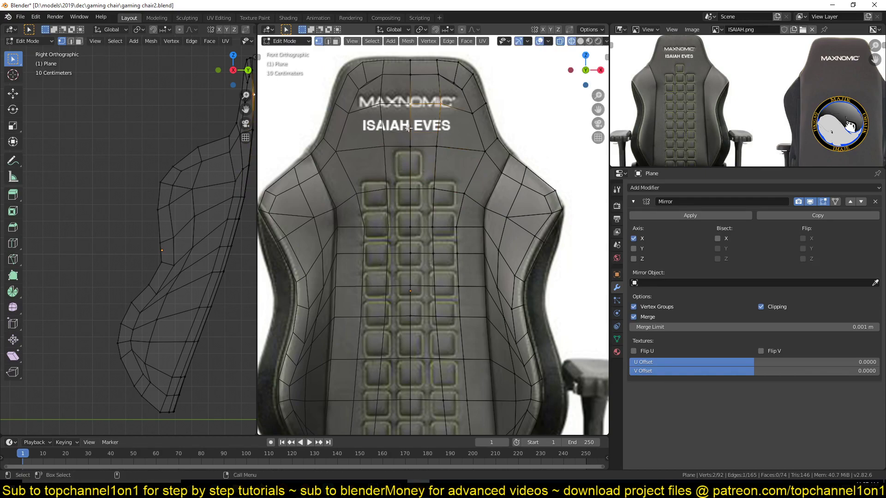
{"action": "key", "text": "alt+a"}
Dissolve the extra edge inside the headrest's upper corner and save the file
{"action": "scroll", "coordinate": [429, 189], "scroll_direction": "up", "scroll_amount": 2}
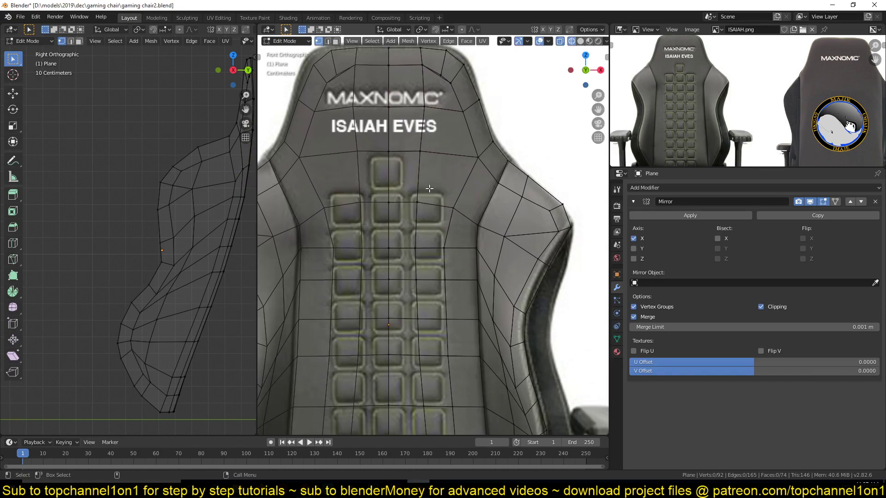
{"action": "key", "text": "2"}
{"action": "left_click", "coordinate": [439, 77]}
{"action": "key", "text": "ctrl+x"}
{"action": "middle_click_drag", "start_coordinate": [444, 184], "coordinate": [434, 171], "text": "shift"}
{"action": "key", "text": "ctrl+s"}
{"action": "scroll", "coordinate": [431, 183], "scroll_direction": "down", "scroll_amount": 2}
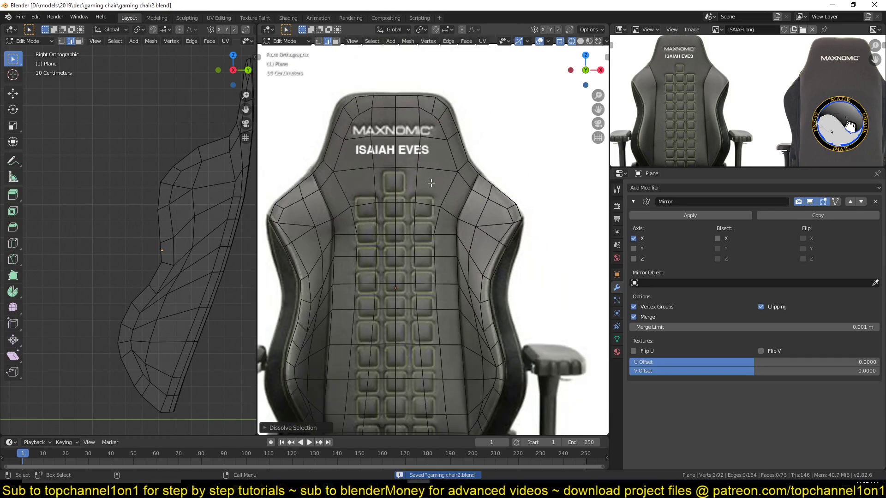
Raise the two vertices at the middle of the headrest's top edge by about 0.013 m to meet the reference outline
{"action": "key", "text": "1"}
{"action": "scroll", "coordinate": [426, 100], "scroll_direction": "up", "scroll_amount": 3}
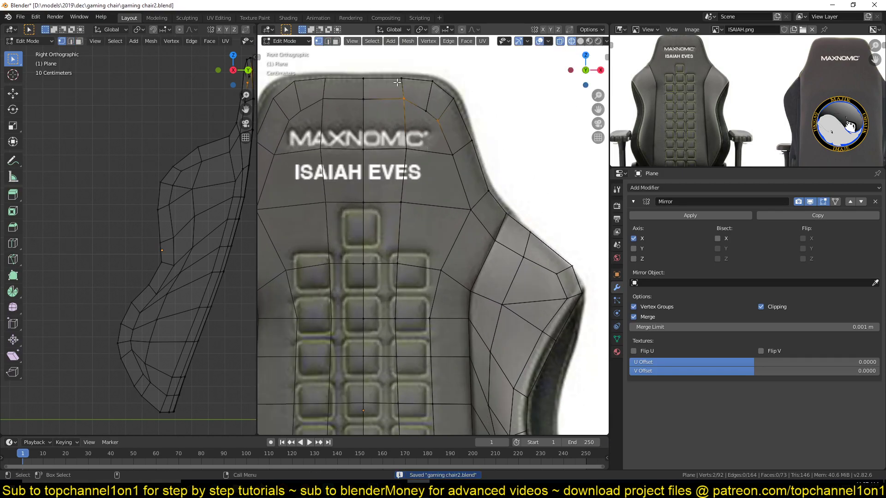
{"action": "left_click", "coordinate": [398, 81]}
{"action": "left_click", "coordinate": [363, 79], "text": "shift"}
{"action": "key", "text": "g"}
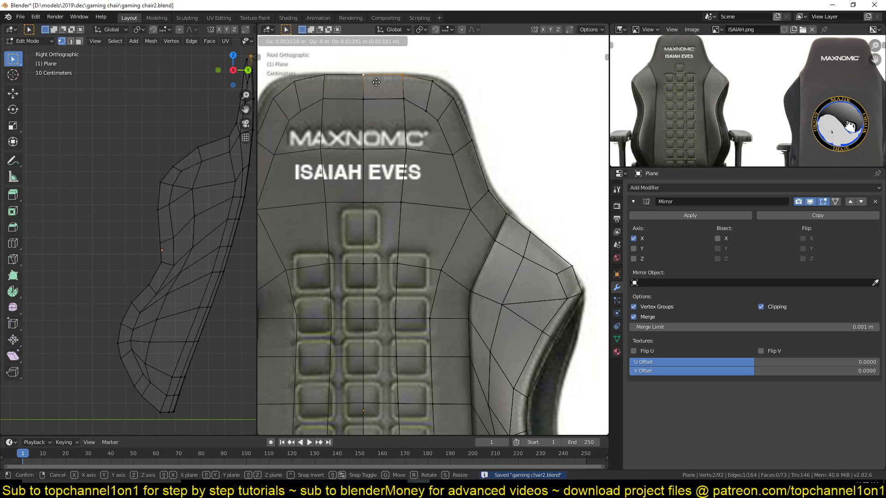
{"action": "left_click", "coordinate": [439, 87]}
Move the vertices around the headrest's upper corner outward onto the reference outline
{"action": "left_click", "coordinate": [438, 87]}
{"action": "key", "text": "g"}
{"action": "left_click", "coordinate": [440, 85]}
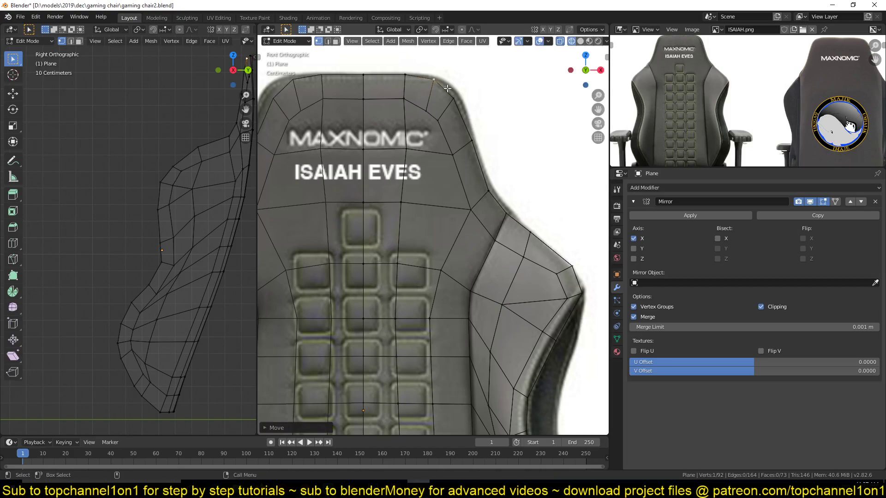
{"action": "left_click", "coordinate": [455, 98]}
{"action": "key", "text": "g"}
{"action": "left_click", "coordinate": [458, 96]}
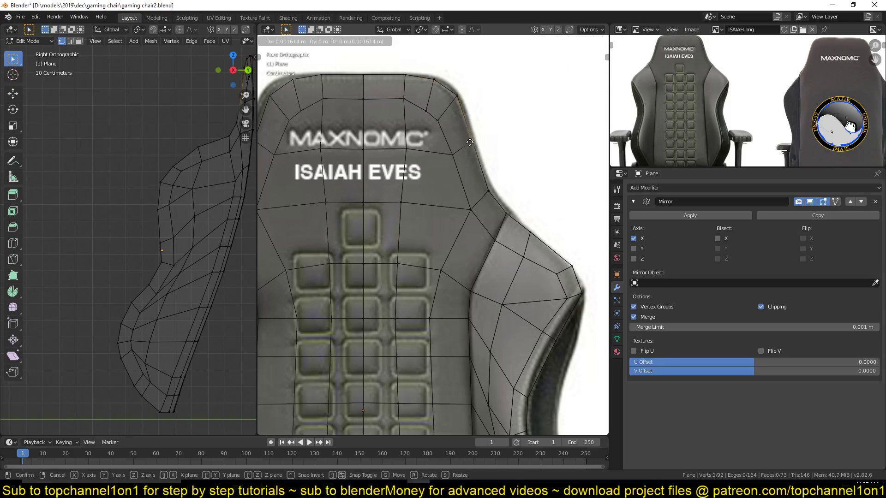
Slide the two vertices between the logo and the printed name down to straighten their row, and save the file
{"action": "left_click", "coordinate": [399, 156]}
{"action": "key", "text": "g"}
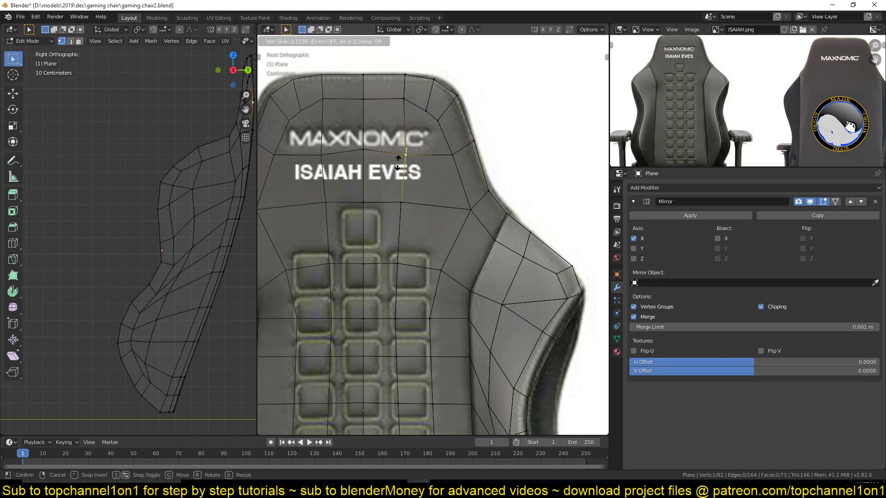
{"action": "left_click", "coordinate": [399, 163]}
{"action": "left_click", "coordinate": [360, 148]}
{"action": "key", "text": "g"}
{"action": "key", "text": "g"}
{"action": "left_click", "coordinate": [361, 150]}
{"action": "key", "text": "ctrl+s"}
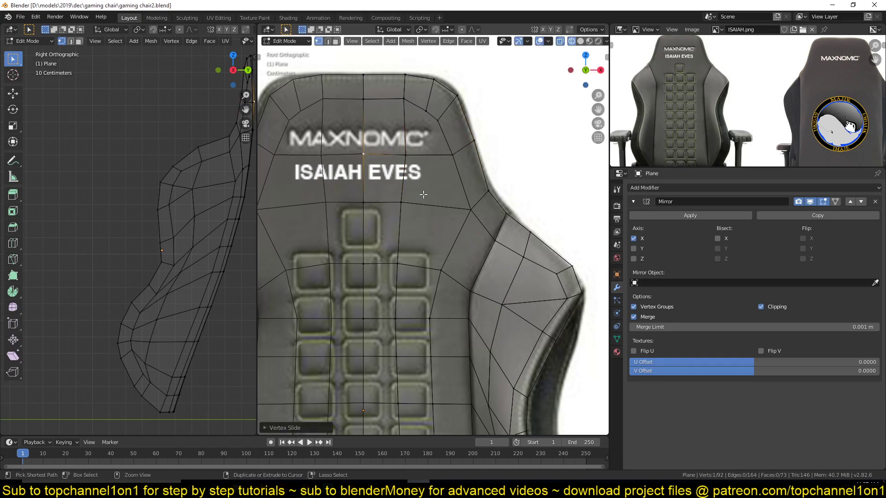
Raise the bolster's upper seam vertex by about 0.006 m, slide the seam vertex below it upward, and save the file
{"action": "middle_click_drag", "start_coordinate": [498, 257], "coordinate": [477, 186], "text": "shift"}
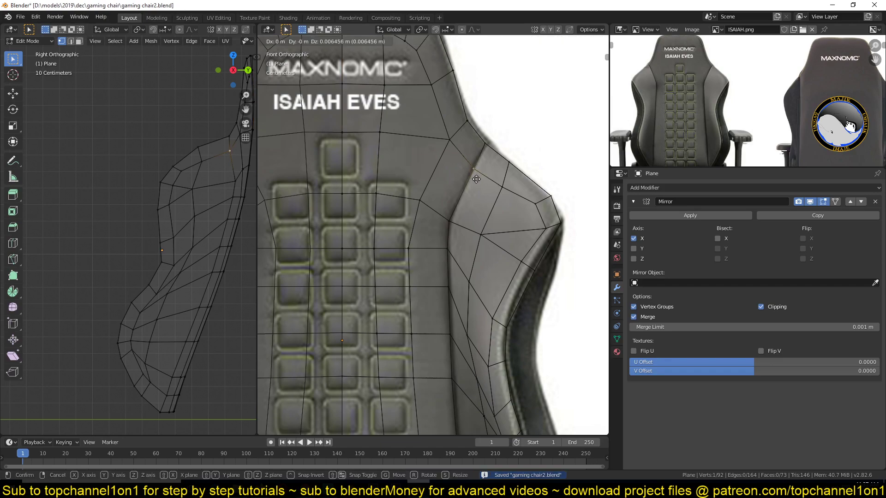
{"action": "left_click", "coordinate": [450, 218]}
{"action": "key", "text": "g"}
{"action": "key", "text": "g"}
{"action": "left_click", "coordinate": [460, 210]}
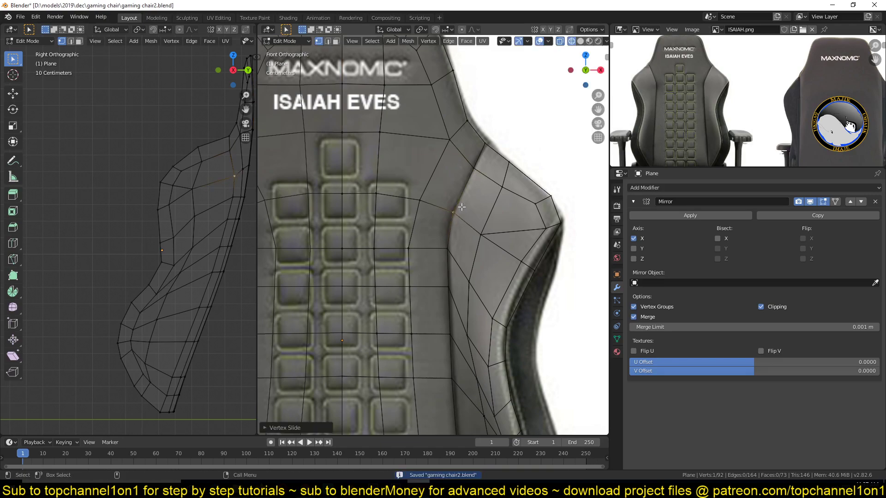
{"action": "middle_click_drag", "start_coordinate": [480, 240], "coordinate": [497, 191], "text": "shift"}
{"action": "key", "text": "ctrl+s"}
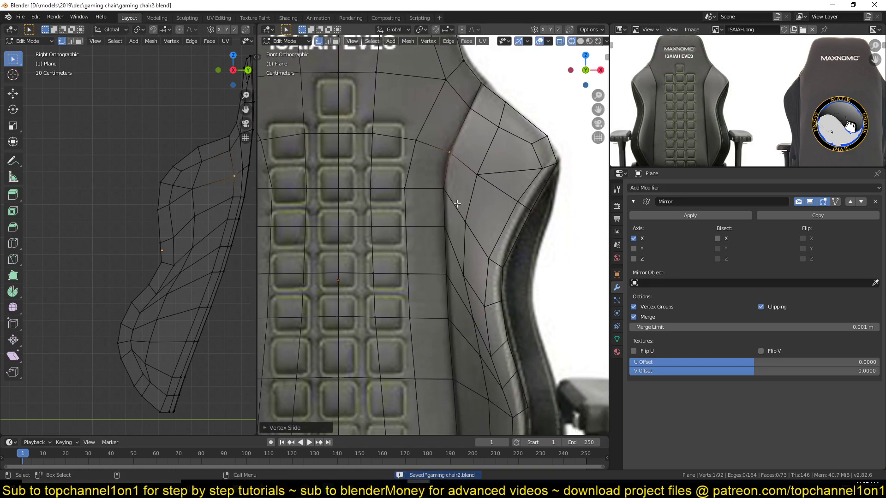
Slide the center panel's two upper edge rows downward to even their spacing, and save the file
{"action": "left_click", "coordinate": [443, 189]}
{"action": "left_click", "coordinate": [338, 188], "text": "ctrl"}
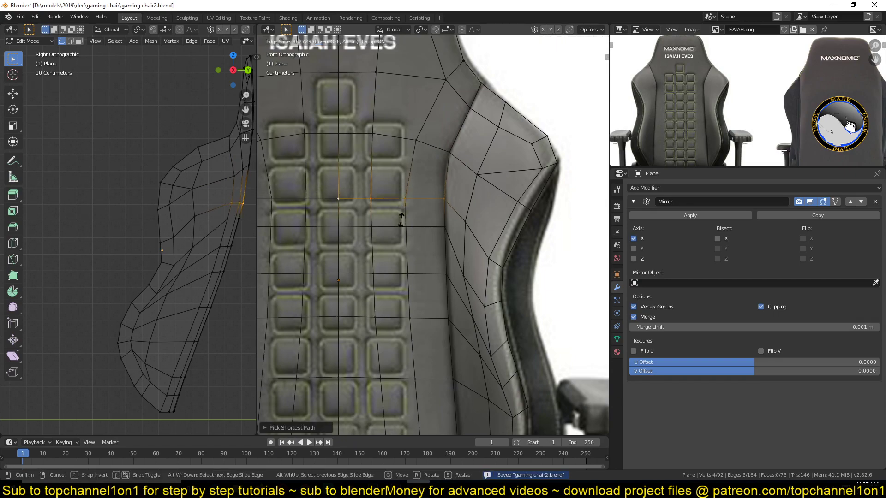
{"action": "left_click", "coordinate": [414, 138]}
{"action": "left_click", "coordinate": [339, 134], "text": "ctrl"}
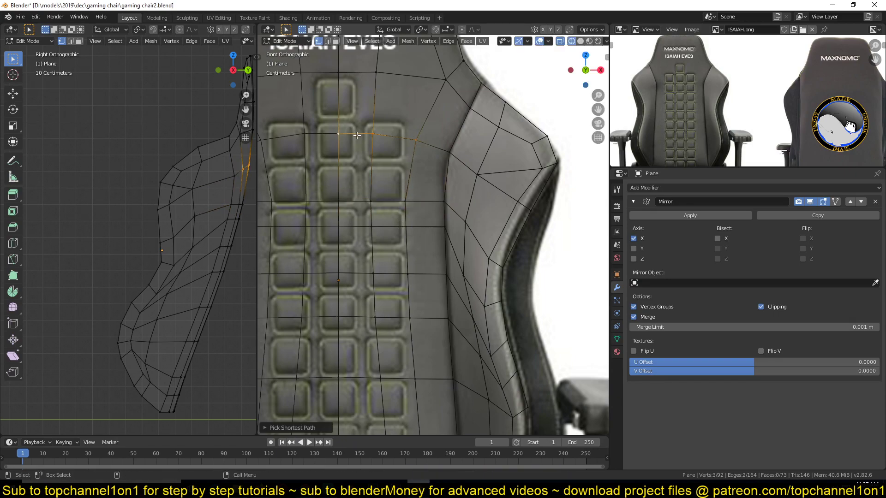
{"action": "key", "text": "g"}
{"action": "key", "text": "g"}
{"action": "left_click", "coordinate": [359, 152]}
{"action": "key", "text": "alt+a"}
{"action": "middle_click", "coordinate": [459, 247], "text": "alt"}
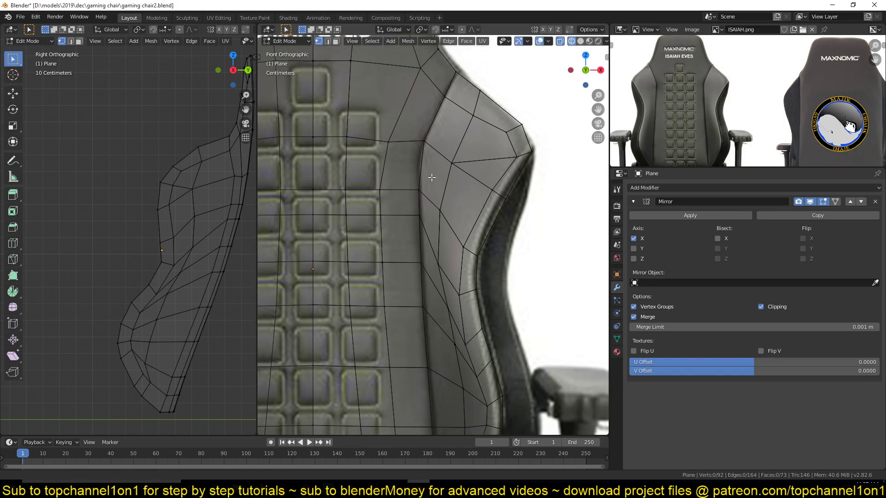
{"action": "key", "text": "ctrl+s"}
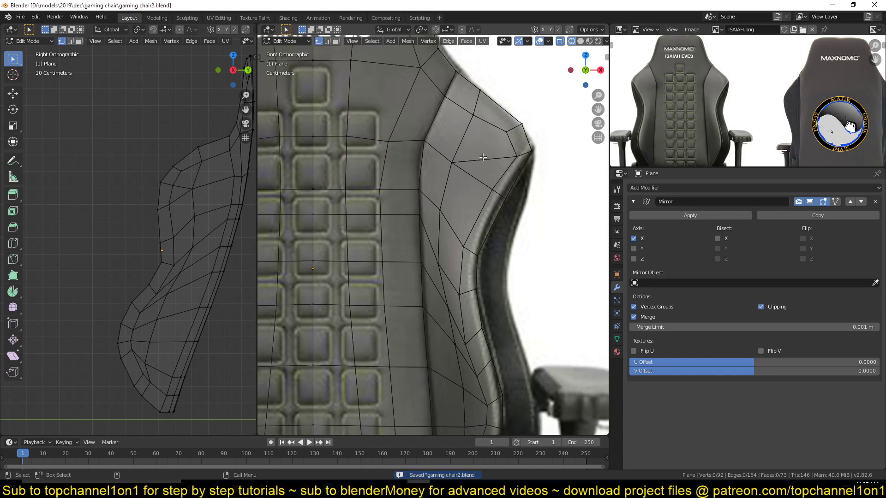
Slide the upper bolster's central vertex upward and replace the diagonal below it with an edge running from the seam to the front edge
{"action": "left_click", "coordinate": [454, 164]}
{"action": "key", "text": "shift+v"}
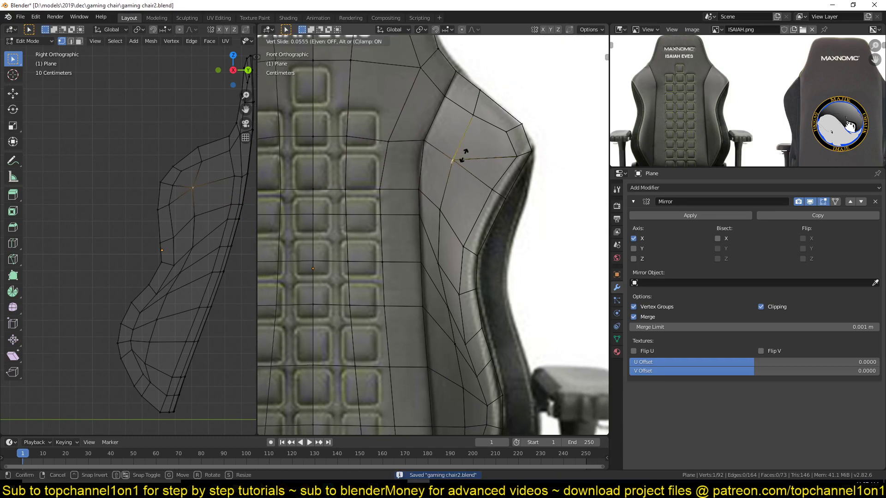
{"action": "left_click", "coordinate": [468, 147]}
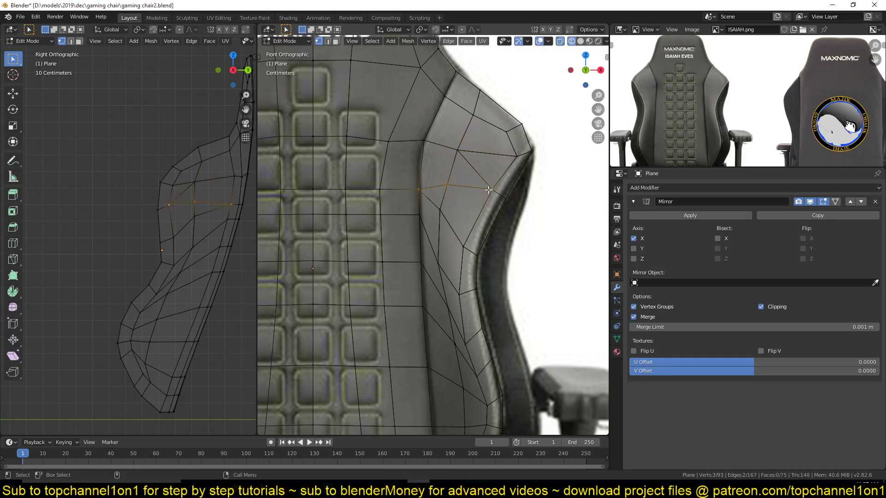
{"action": "key", "text": "2"}
{"action": "key", "text": "ctrl+x"}
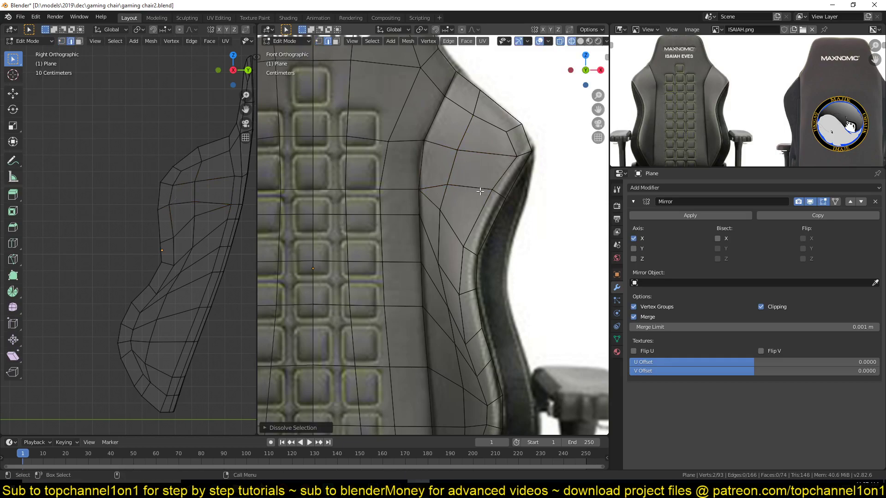
Slide the short edge at the outer end of the new bolster row down along the front edge
{"action": "key", "text": "1"}
{"action": "left_click", "coordinate": [493, 190]}
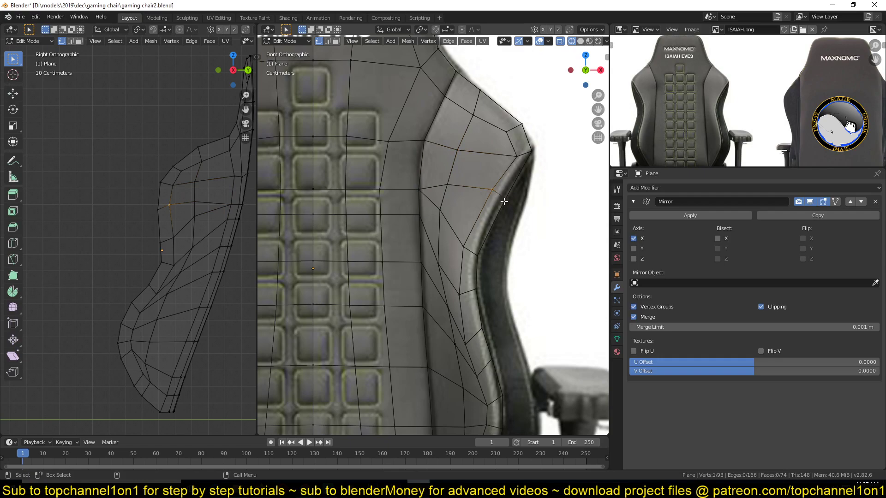
{"action": "left_click", "coordinate": [506, 198], "text": "shift"}
{"action": "key", "text": "g"}
{"action": "key", "text": "g"}
{"action": "left_click", "coordinate": [506, 204]}
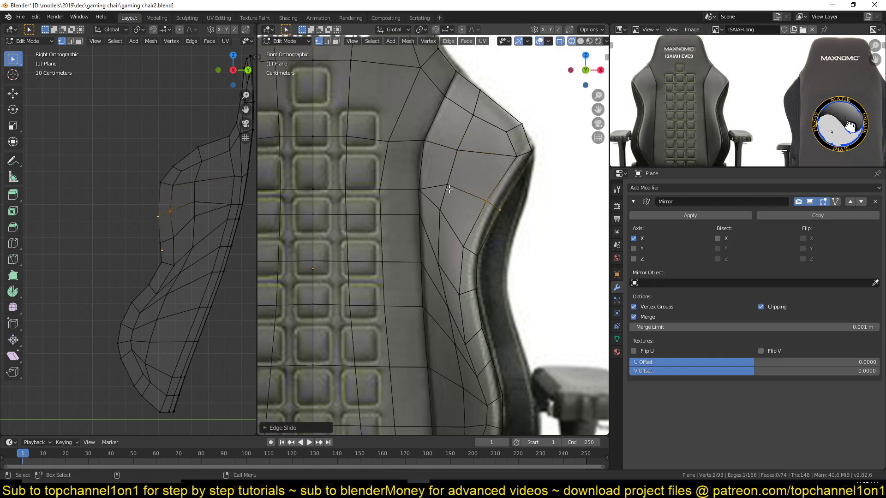
Move the upper bolster's central vertex about 0.012 m up toward the seam, and shift the vertex above it upward
{"action": "left_click", "coordinate": [456, 151]}
{"action": "key", "text": "g"}
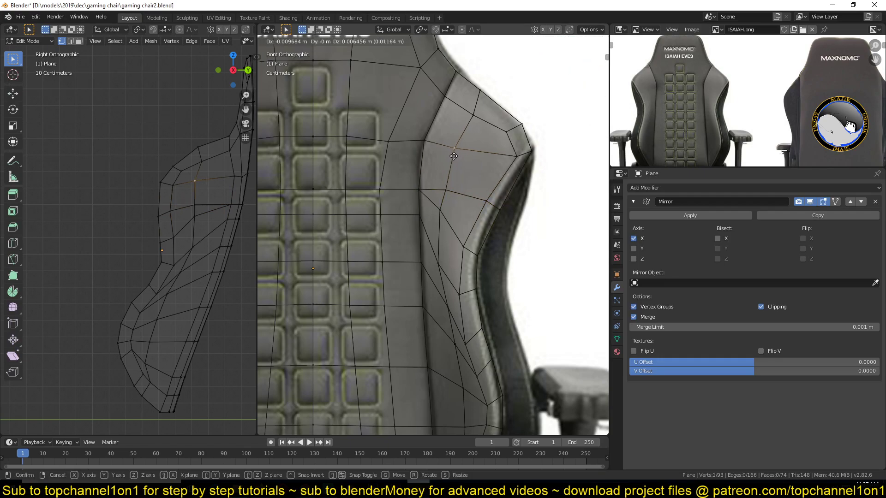
{"action": "left_click", "coordinate": [454, 156]}
{"action": "left_click", "coordinate": [466, 125]}
{"action": "key", "text": "g"}
{"action": "left_click", "coordinate": [463, 121]}
{"action": "key", "text": "g"}
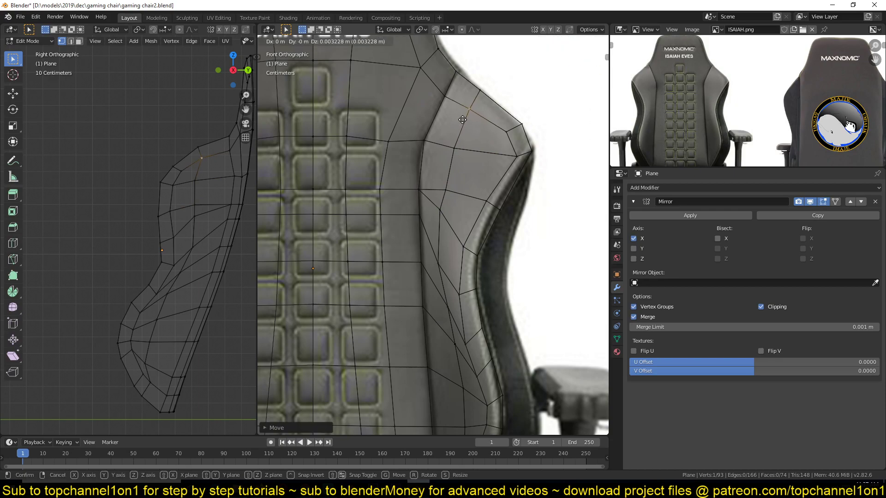
{"action": "left_click", "coordinate": [462, 118]}
Slide the bolster's top seam vertex upward and nudge the central bolster vertex below it to even the rows
{"action": "left_click", "coordinate": [450, 102]}
{"action": "key", "text": "g"}
{"action": "key", "text": "g"}
{"action": "left_click", "coordinate": [451, 97]}
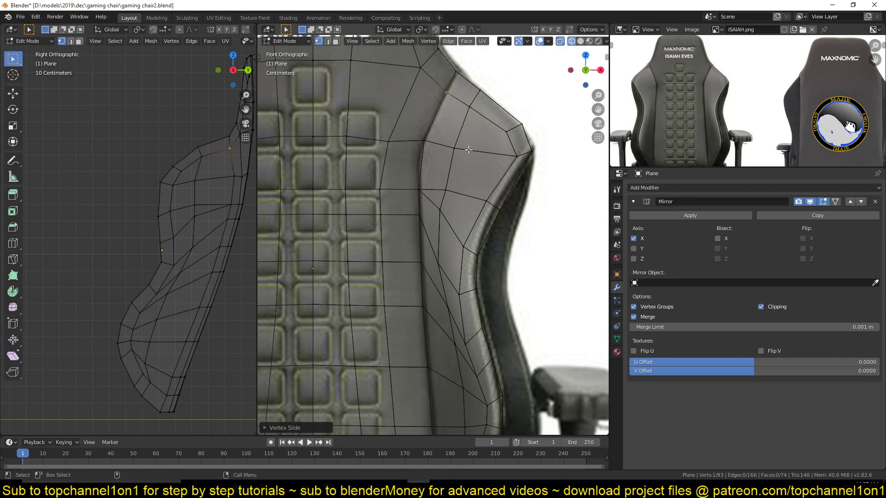
{"action": "left_click", "coordinate": [464, 166]}
{"action": "key", "text": "g"}
{"action": "left_click", "coordinate": [462, 168]}
Slide the next edge row across the center panel, including its seam vertex, down toward the row below
{"action": "middle_click_drag", "start_coordinate": [465, 225], "coordinate": [469, 204], "text": "shift"}
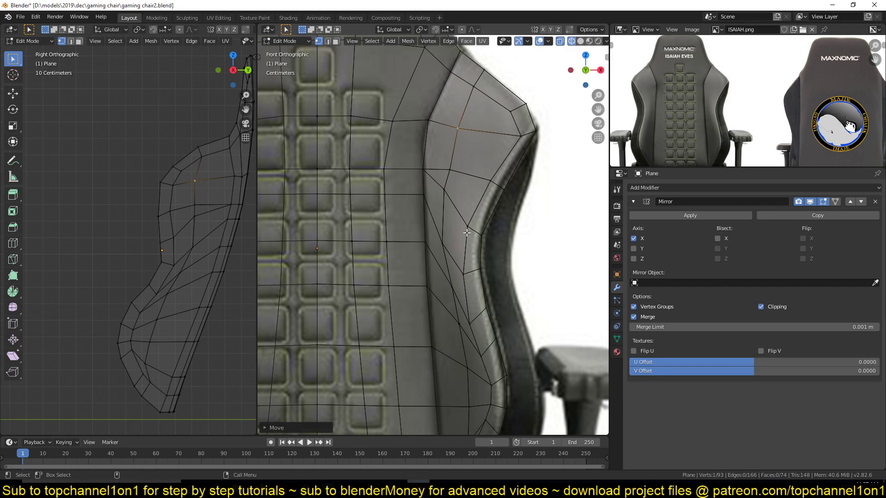
{"action": "left_click", "coordinate": [406, 198]}
{"action": "left_click", "coordinate": [319, 199], "text": "ctrl"}
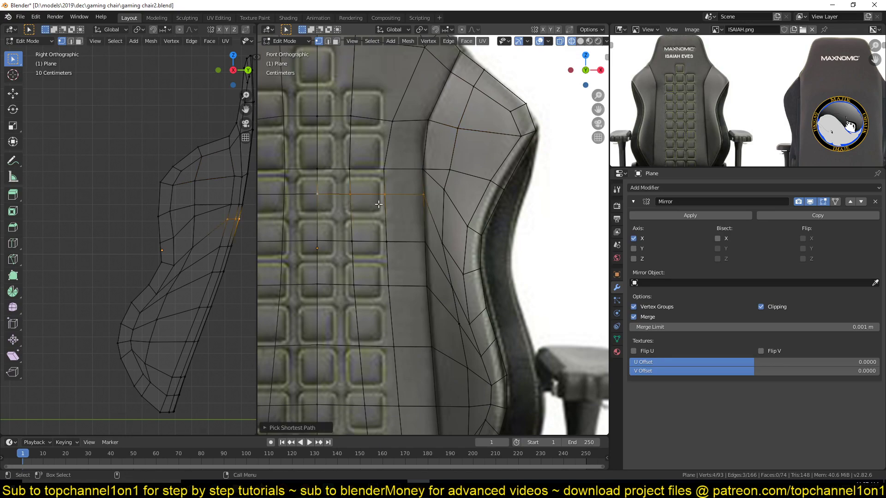
{"action": "key", "text": "g"}
{"action": "key", "text": "g"}
{"action": "left_click", "coordinate": [380, 224]}
Turn on the Screencast Keys display for the front viewport
{"action": "left_click", "coordinate": [468, 222]}
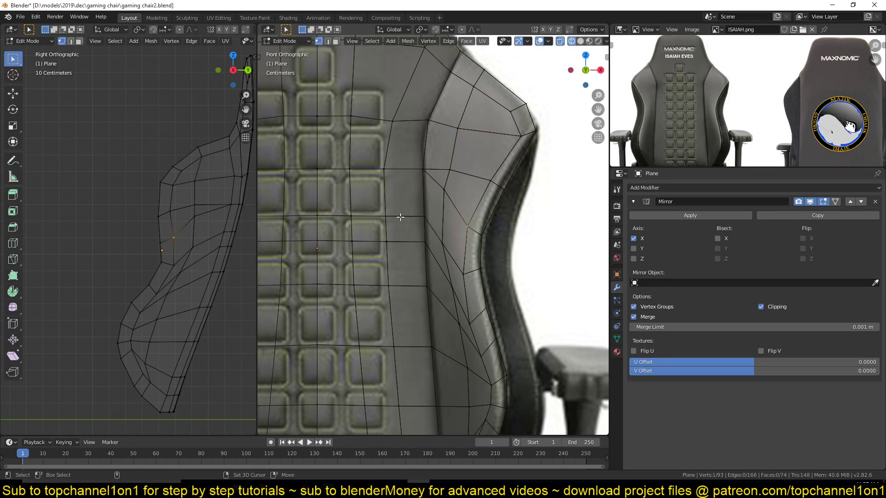
{"action": "left_click", "coordinate": [414, 218]}
{"action": "key", "text": "n"}
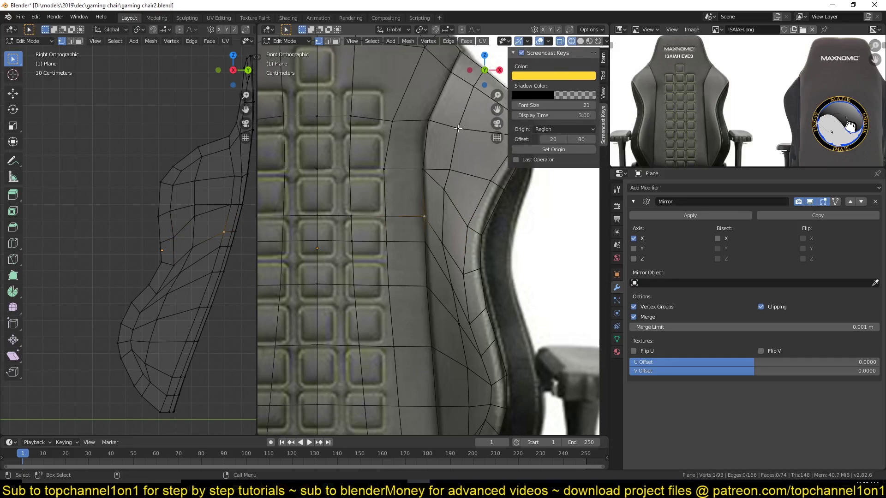
{"action": "key", "text": "n"}
Connect the row's seam vertex to the bolster's front-edge vertex, and dissolve the diagonal edge above the new cut
{"action": "middle_click_drag", "start_coordinate": [420, 256], "coordinate": [421, 248], "text": "shift"}
{"action": "left_click", "coordinate": [429, 213]}
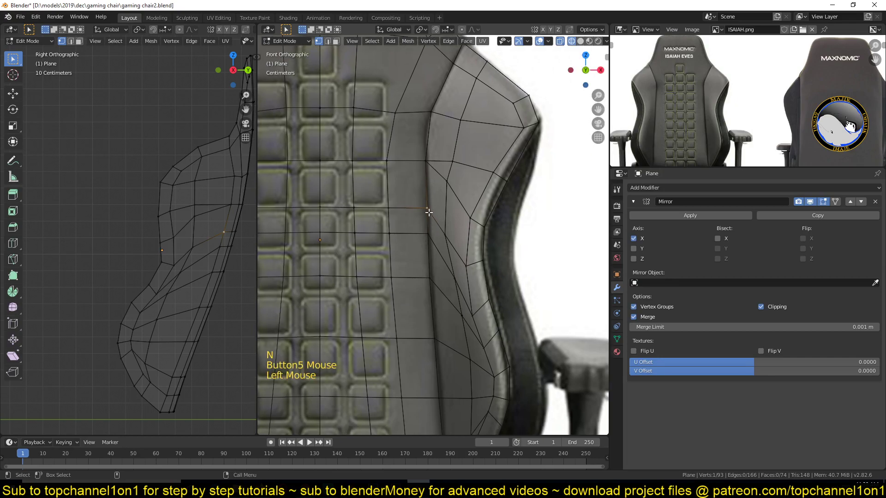
{"action": "left_click", "coordinate": [471, 217], "text": "shift"}
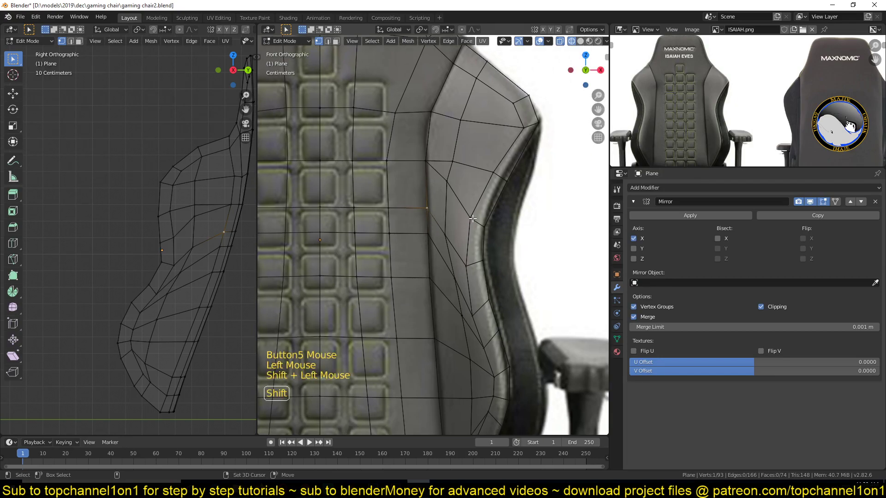
{"action": "key", "text": "j"}
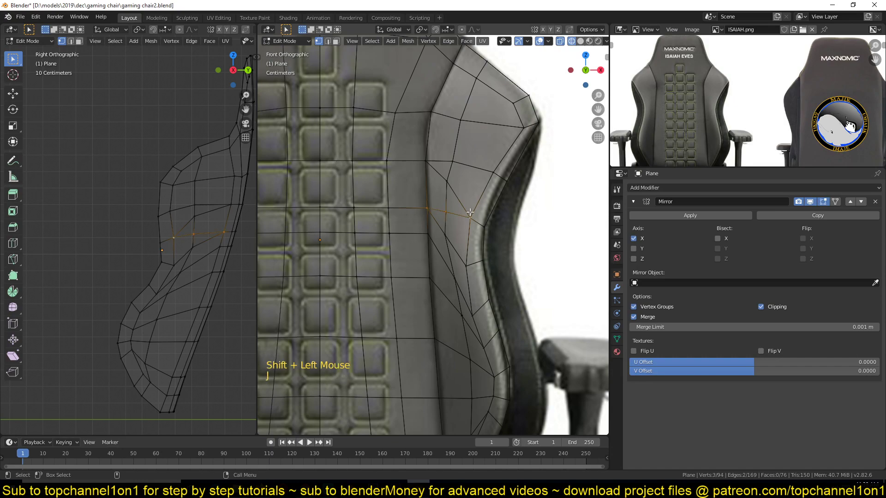
{"action": "key", "text": "2"}
{"action": "left_click", "coordinate": [458, 203], "text": "alt"}
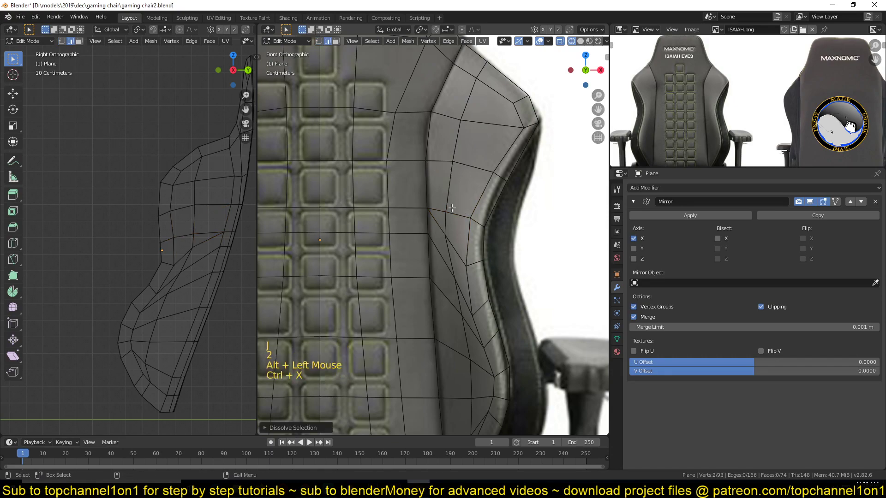
Slide the bolster's three-vertex edge row, from its inner vertex to the front edge, slightly upward
{"action": "key", "text": "1"}
{"action": "left_click", "coordinate": [454, 214]}
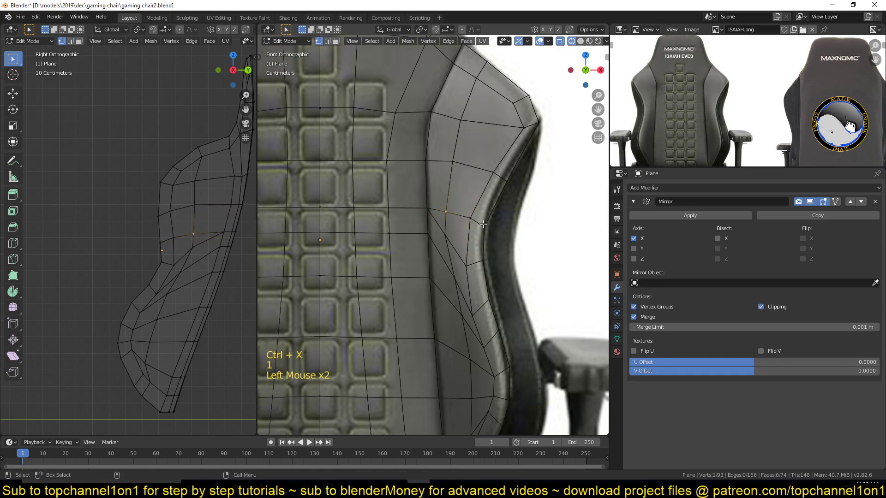
{"action": "left_click", "coordinate": [483, 224], "text": "ctrl"}
{"action": "key", "text": "g"}
{"action": "key", "text": "g"}
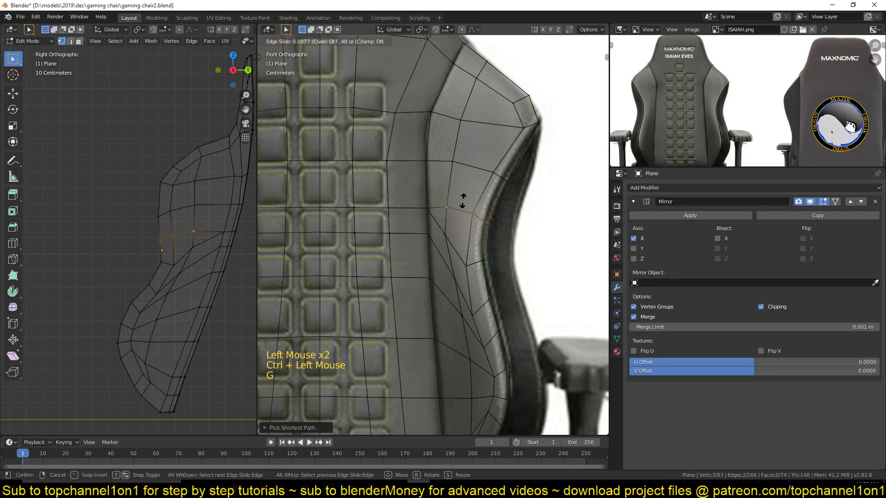
{"action": "scroll", "coordinate": [463, 201], "scroll_direction": "down", "scroll_amount": 1}
Dissolve the slanted edge loop directly below that row on the bolster
{"action": "key", "text": "2"}
{"action": "left_click", "coordinate": [470, 215], "text": "alt"}
{"action": "key", "text": "ctrl+x"}
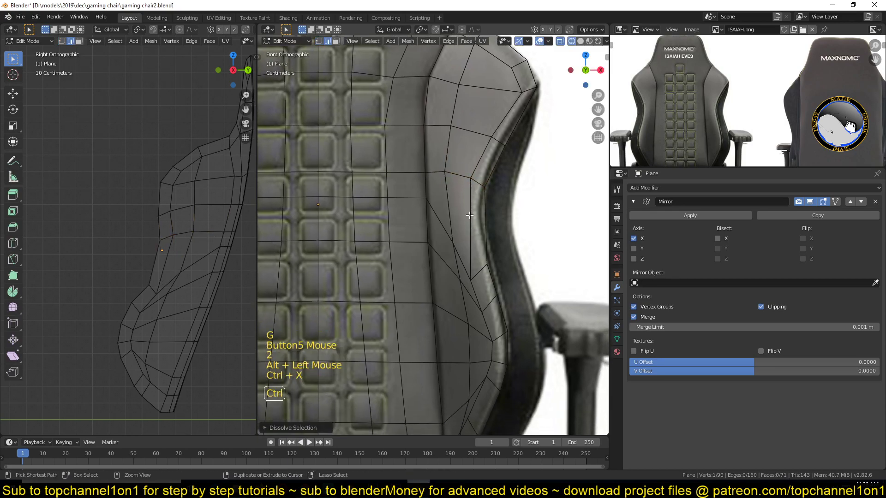
Slide the next three-vertex bolster row upward along its edges toward the row above
{"action": "key", "text": "1"}
{"action": "left_click", "coordinate": [458, 245]}
{"action": "left_click", "coordinate": [475, 277], "text": "ctrl"}
{"action": "left_click", "coordinate": [493, 263], "text": "ctrl"}
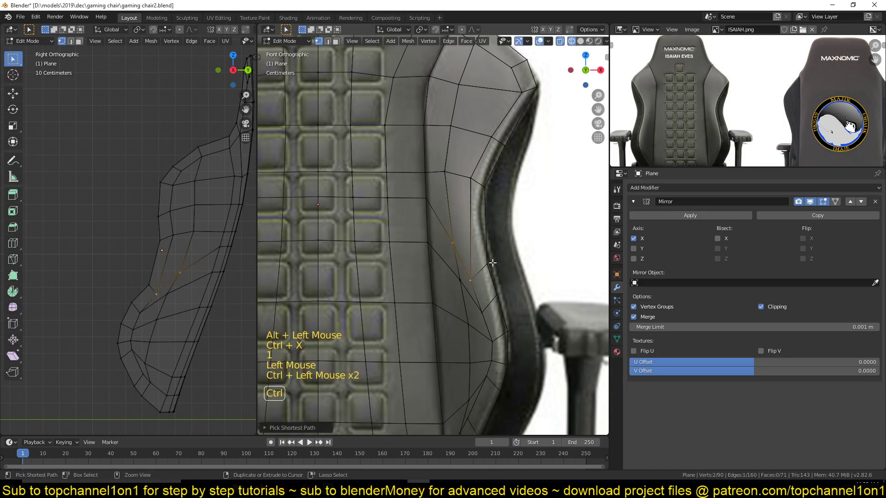
{"action": "key", "text": "g"}
{"action": "key", "text": "g"}
{"action": "left_click", "coordinate": [489, 246]}
Slide the row's two outermost bolster vertices farther up to level them with the inner vertex
{"action": "left_click", "coordinate": [490, 235]}
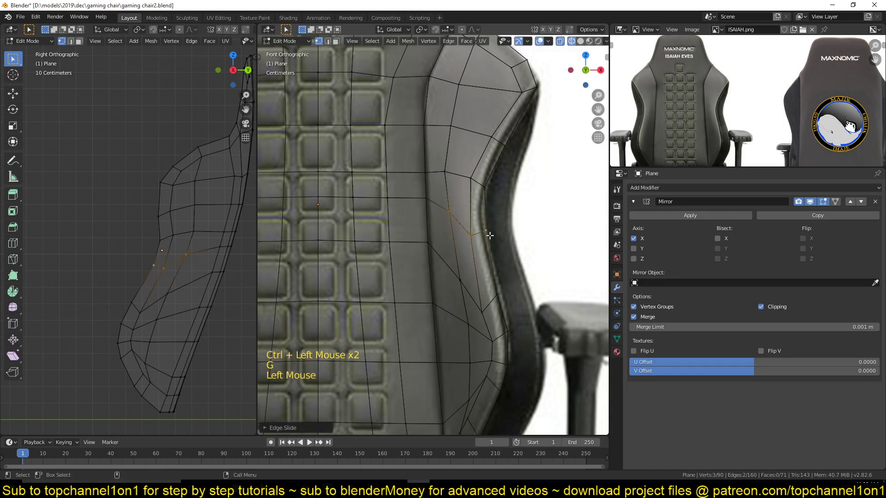
{"action": "left_click", "coordinate": [475, 233], "text": "shift"}
{"action": "key", "text": "g"}
{"action": "key", "text": "g"}
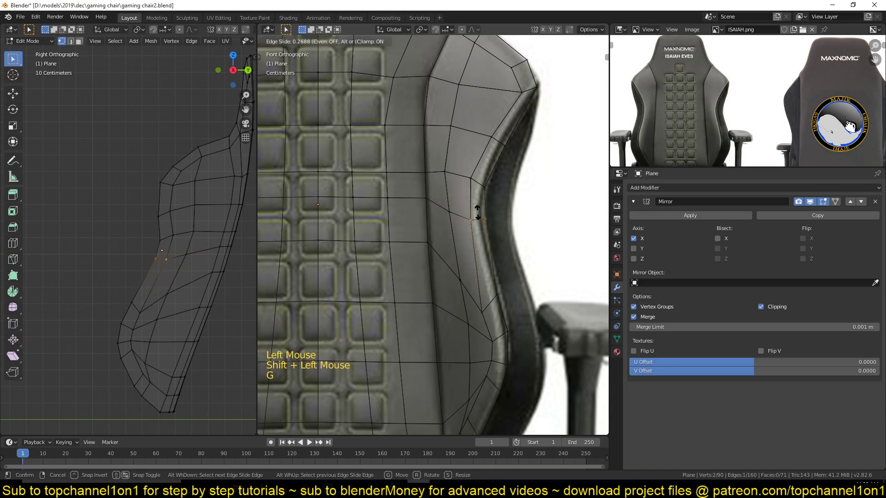
{"action": "left_click", "coordinate": [477, 213]}
Slide the matching center panel row, from the bolster seam to the midline, downward to line up with the bolster row
{"action": "left_click", "coordinate": [421, 206]}
{"action": "left_click", "coordinate": [334, 206], "text": "ctrl"}
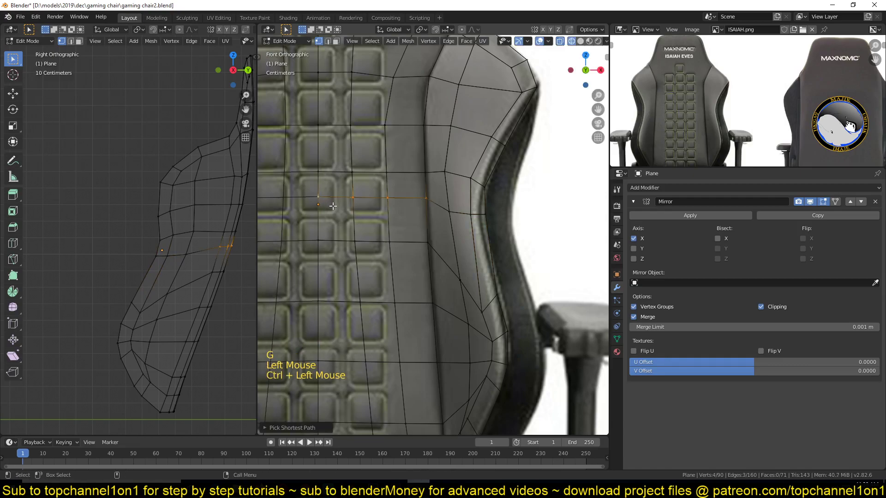
{"action": "key", "text": "g"}
{"action": "key", "text": "g"}
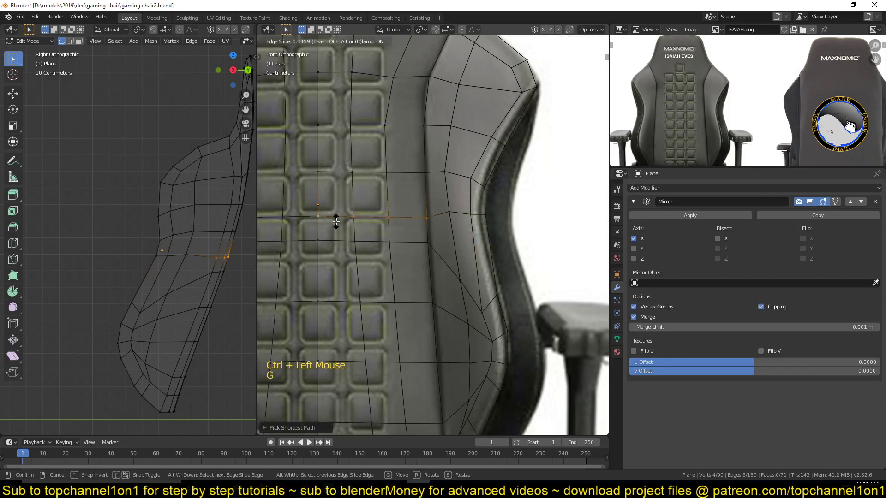
{"action": "left_click", "coordinate": [336, 222]}
Slide the next center panel row below, from the seam to the midline, downward to even the spacing
{"action": "middle_click_drag", "start_coordinate": [382, 237], "coordinate": [402, 212], "text": "shift"}
{"action": "left_click", "coordinate": [444, 218]}
{"action": "left_click", "coordinate": [329, 213], "text": "ctrl"}
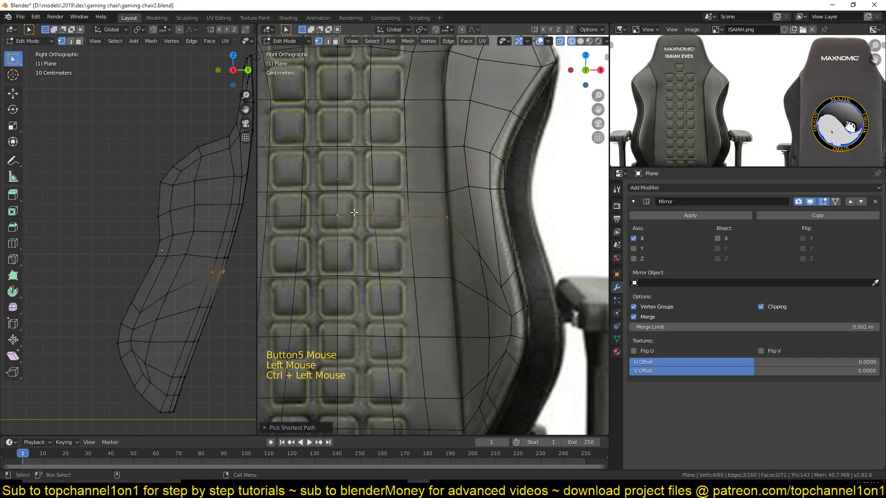
{"action": "key", "text": "g"}
{"action": "key", "text": "g"}
{"action": "left_click", "coordinate": [361, 236]}
Slide the two outer bolster vertices of the next row upward along the front edge
{"action": "double_click", "coordinate": [515, 274]}
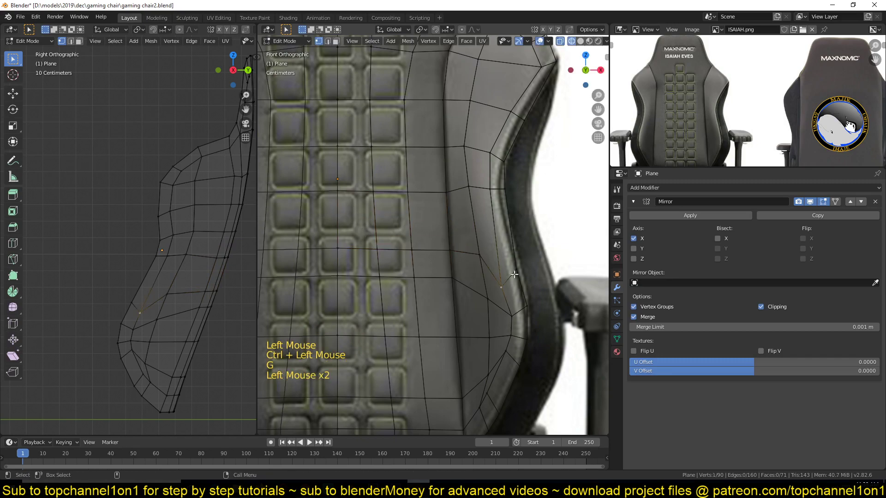
{"action": "left_click", "coordinate": [518, 275], "text": "shift"}
{"action": "key", "text": "g"}
{"action": "key", "text": "g"}
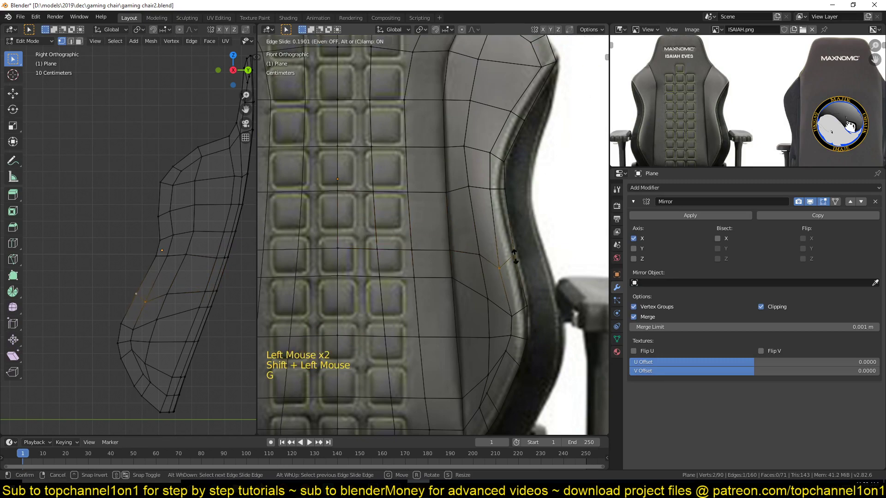
{"action": "left_click", "coordinate": [515, 253]}
Slide the inner vertex of that outer pair a little farther up, clear the selection and save the file
{"action": "left_click", "coordinate": [500, 261]}
{"action": "key", "text": "g"}
{"action": "key", "text": "g"}
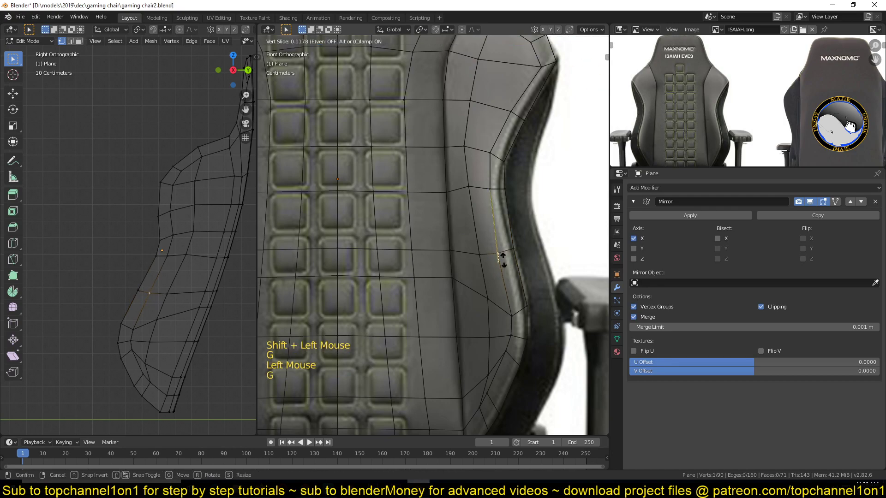
{"action": "left_click", "coordinate": [503, 260]}
{"action": "key", "text": "alt+a"}
{"action": "scroll", "coordinate": [482, 221], "scroll_direction": "down", "scroll_amount": 1}
{"action": "key", "text": "ctrl+s"}
Slide the inner vertex on the middle bolster row to even the row, clear the selection and save again
{"action": "left_click", "coordinate": [480, 217]}
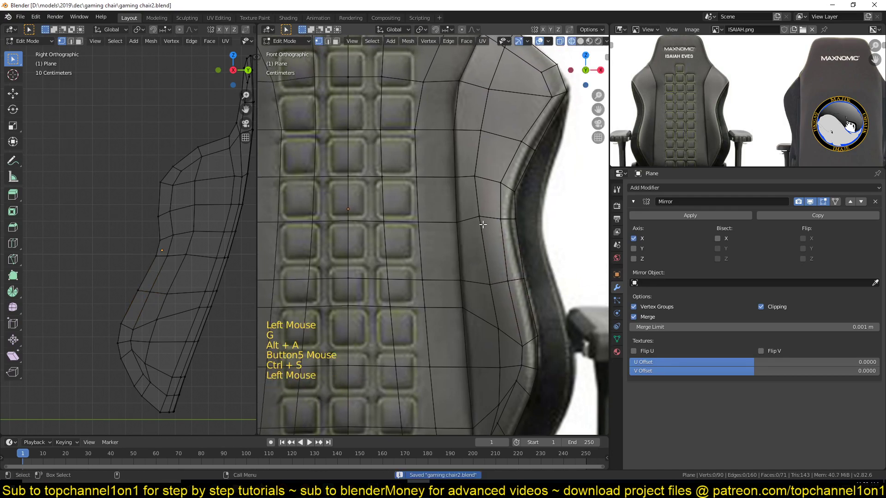
{"action": "key", "text": "g"}
{"action": "key", "text": "g"}
{"action": "left_click", "coordinate": [482, 227]}
{"action": "key", "text": "alt+a"}
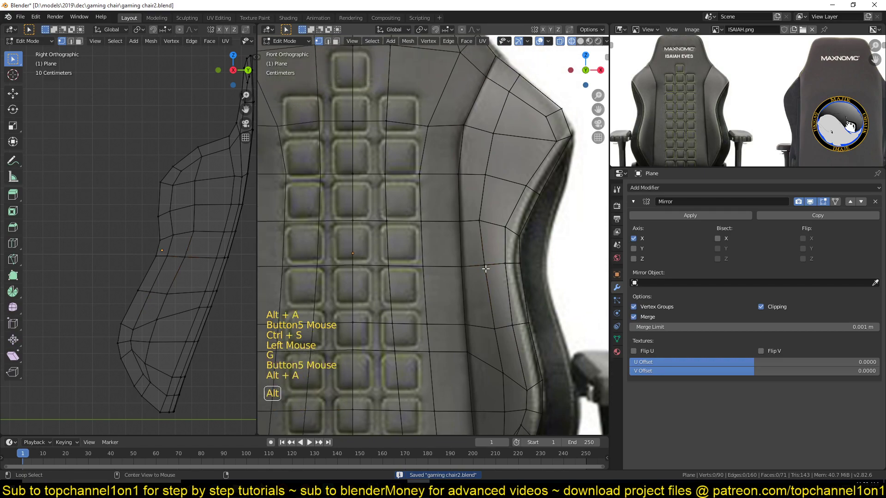
{"action": "scroll", "coordinate": [484, 231], "scroll_direction": "down", "scroll_amount": 4}
{"action": "scroll", "coordinate": [486, 234], "scroll_direction": "down", "scroll_amount": 1}
{"action": "key", "text": "ctrl+s"}
{"action": "scroll", "coordinate": [485, 234], "scroll_direction": "up", "scroll_amount": 2}
{"action": "left_click", "coordinate": [476, 204]}
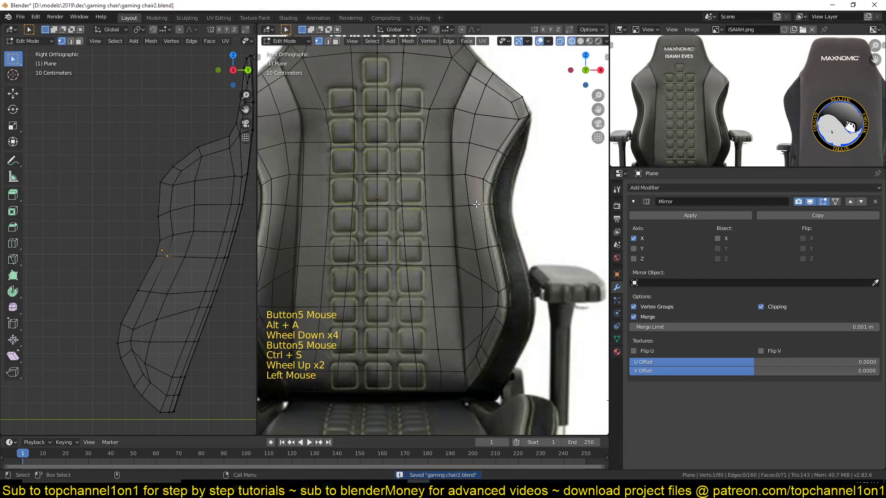
{"action": "middle_click_drag", "start_coordinate": [485, 245], "coordinate": [486, 214], "text": "shift"}
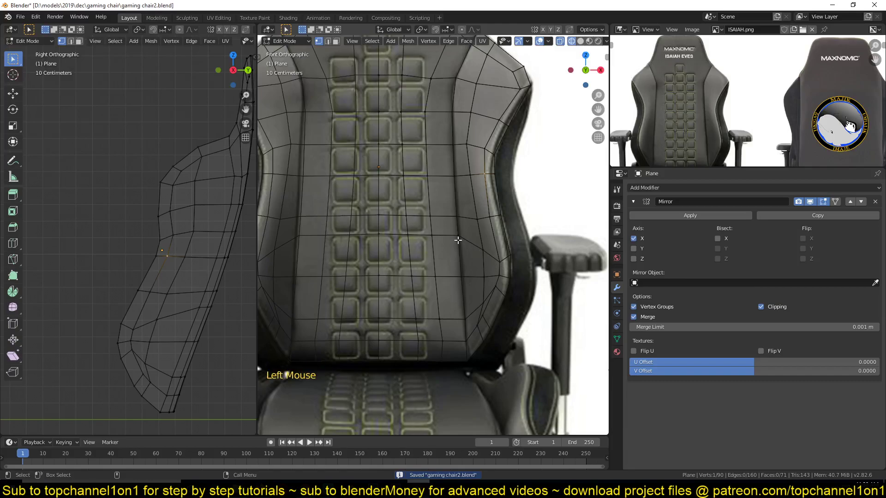
{"action": "left_click", "coordinate": [458, 240], "text": "ctrl"}
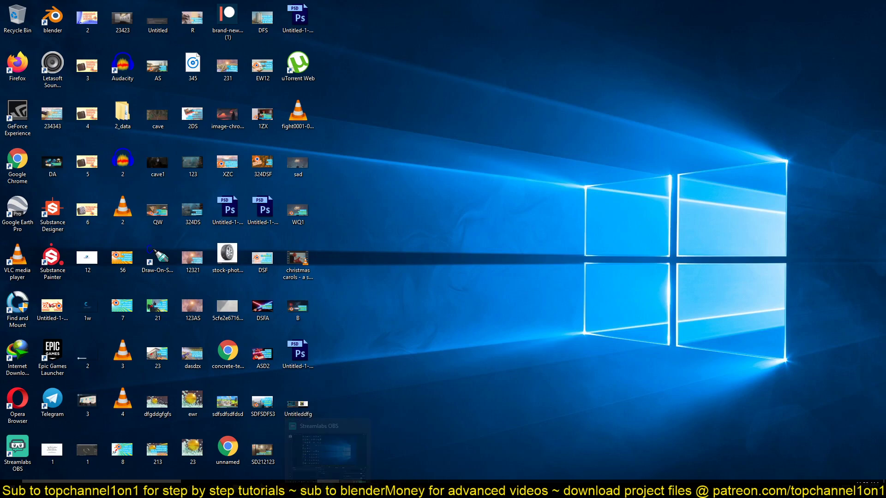
Switch to the newly started Blender window and dismiss its splash screen
{"action": "left_click", "coordinate": [340, 481]}
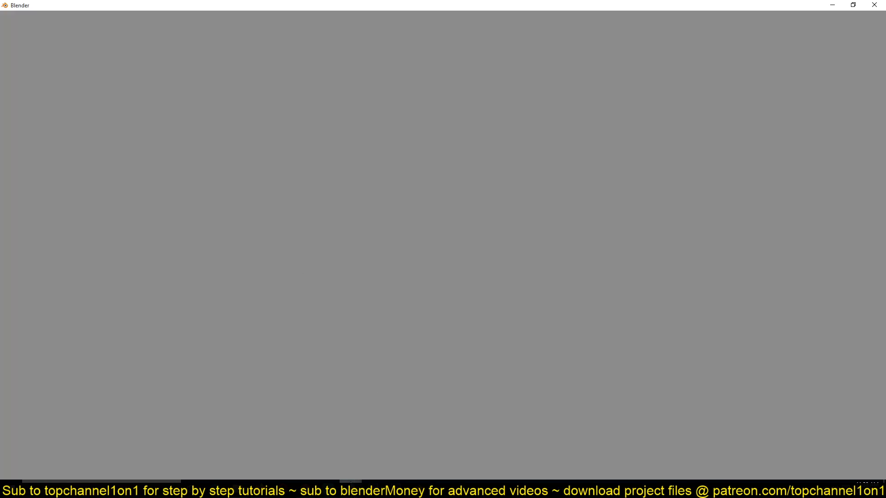
{"action": "mouse_move", "coordinate": [351, 481]}
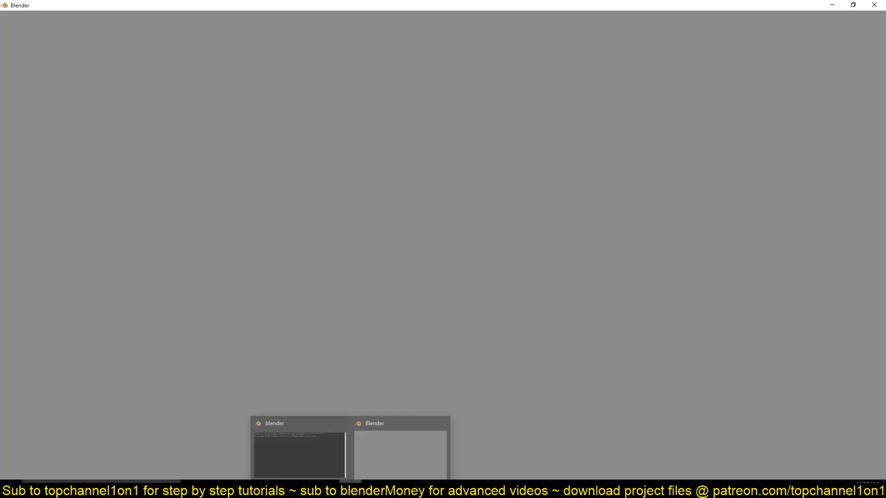
{"action": "left_click", "coordinate": [367, 450]}
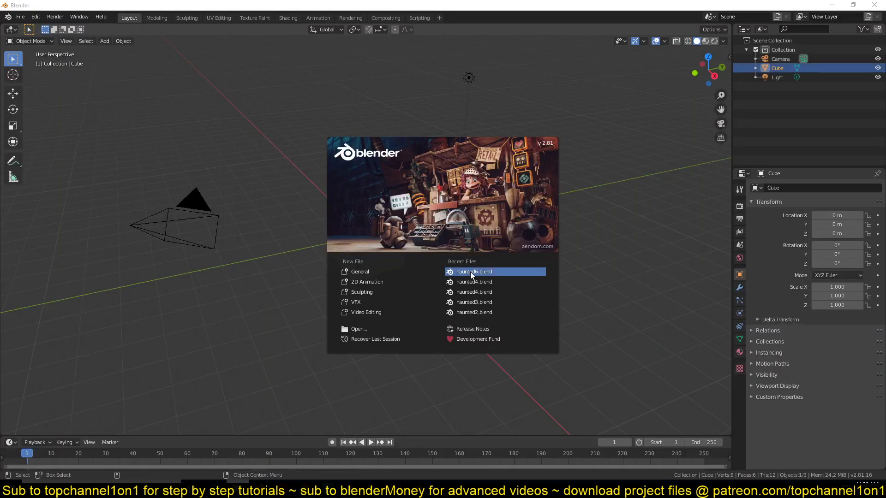
{"action": "left_click", "coordinate": [219, 237]}
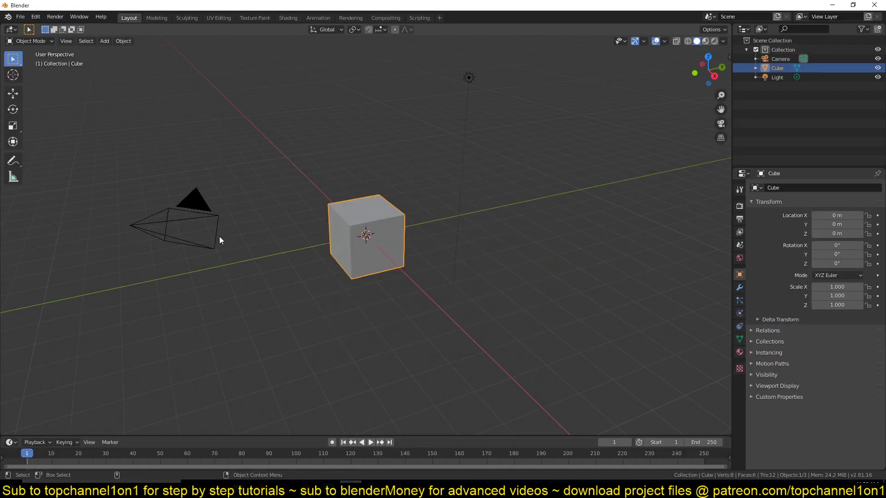
Open gaming chair2.blend from the D:\models\2019\dec\gaming chair folder
{"action": "left_click", "coordinate": [19, 17]}
{"action": "left_click", "coordinate": [52, 40]}
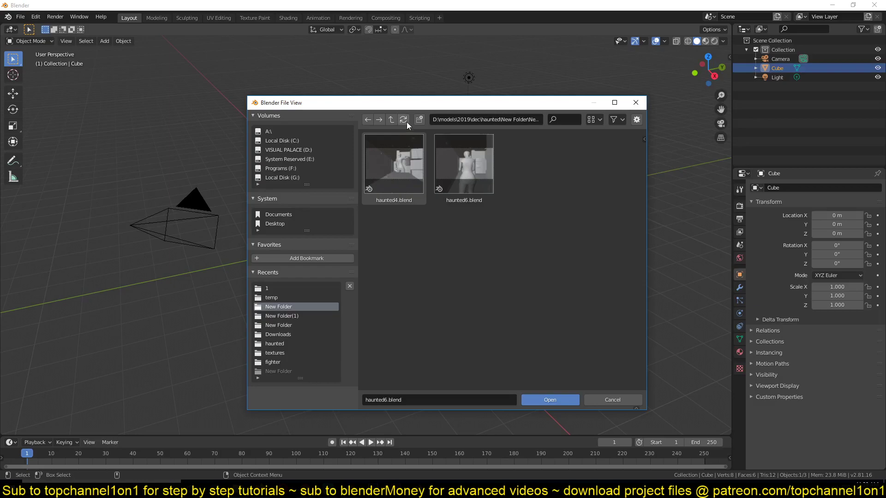
{"action": "left_click", "coordinate": [391, 120]}
{"action": "left_click", "coordinate": [391, 119]}
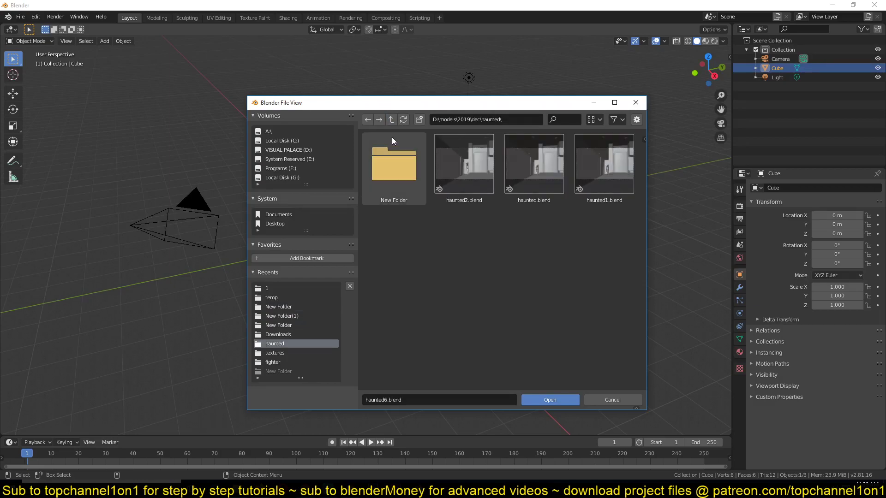
{"action": "left_click", "coordinate": [392, 120]}
{"action": "double_click", "coordinate": [398, 159]}
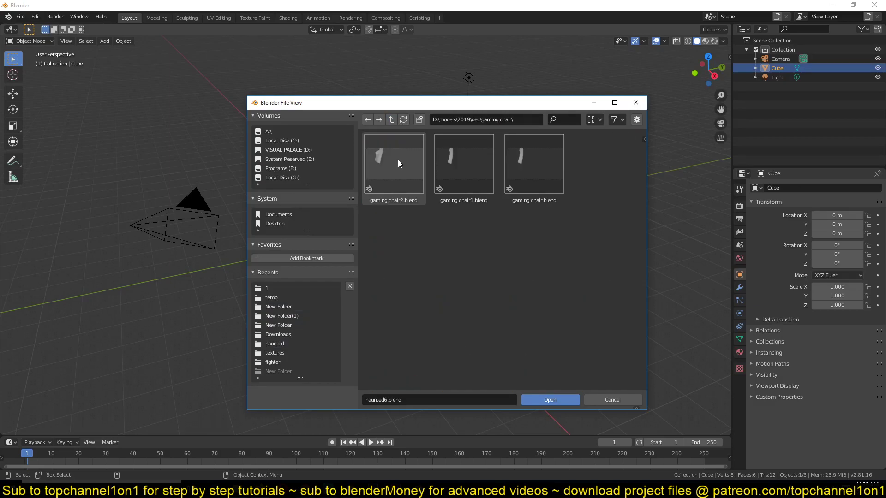
{"action": "double_click", "coordinate": [422, 167]}
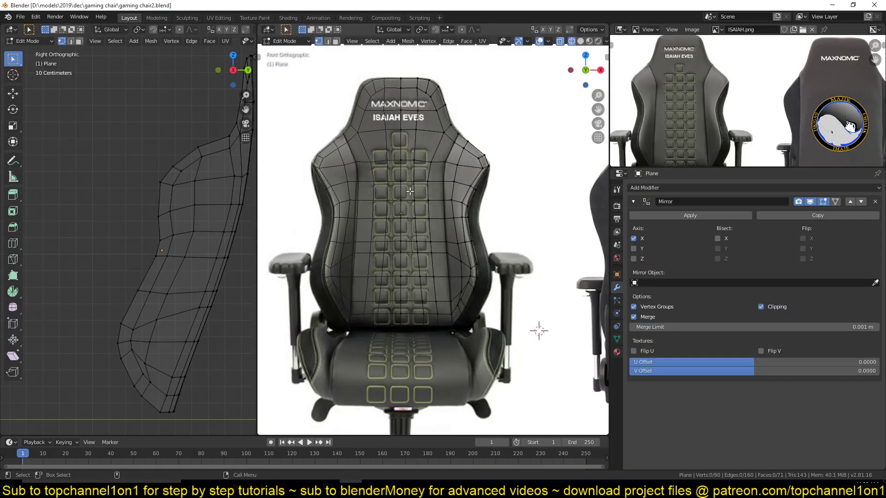
Leave Edit Mode and save the model over gaming chair1.blend, and over gaming chair.blend as well
{"action": "key", "text": "Tab"}
{"action": "key", "text": "ctrl+shift+s"}
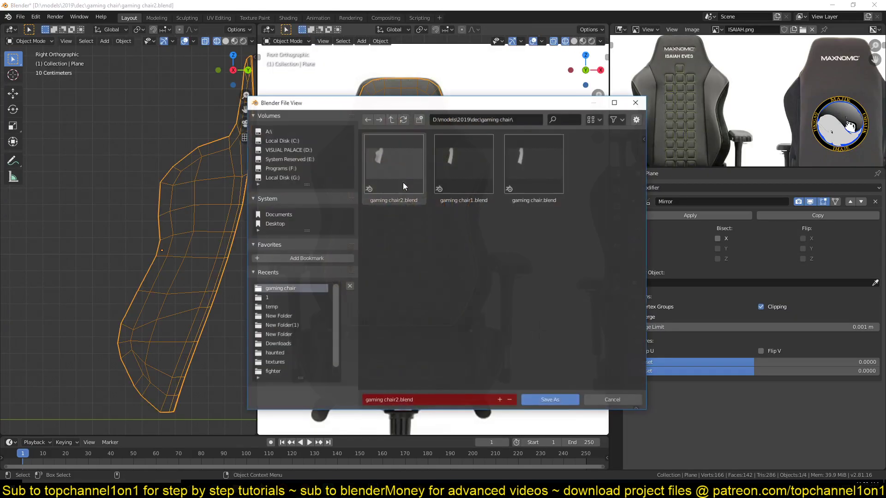
{"action": "double_click", "coordinate": [489, 169]}
{"action": "key", "text": "ctrl+shift+s"}
{"action": "double_click", "coordinate": [522, 168]}
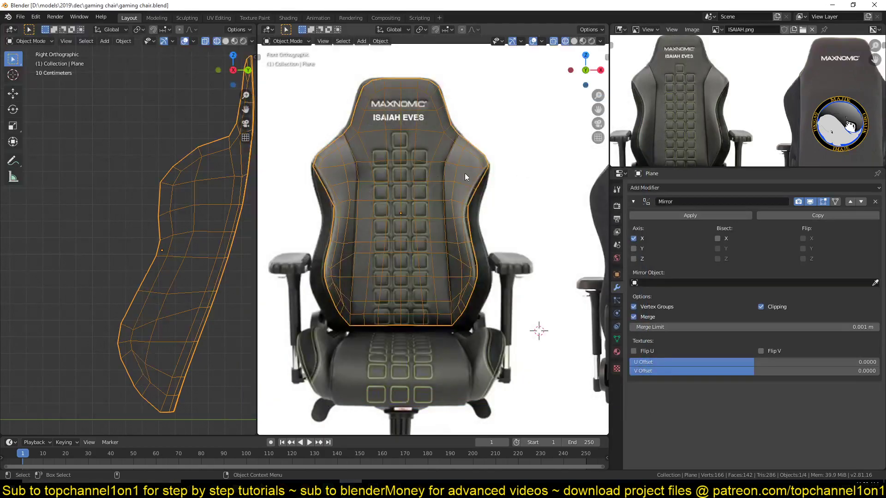
Return to Edit Mode and slide the short edge at the bolster's narrowest outer point slightly upward
{"action": "scroll", "coordinate": [436, 187], "scroll_direction": "up", "scroll_amount": 4}
{"action": "key", "text": "Tab"}
{"action": "scroll", "coordinate": [496, 192], "scroll_direction": "up", "scroll_amount": 2}
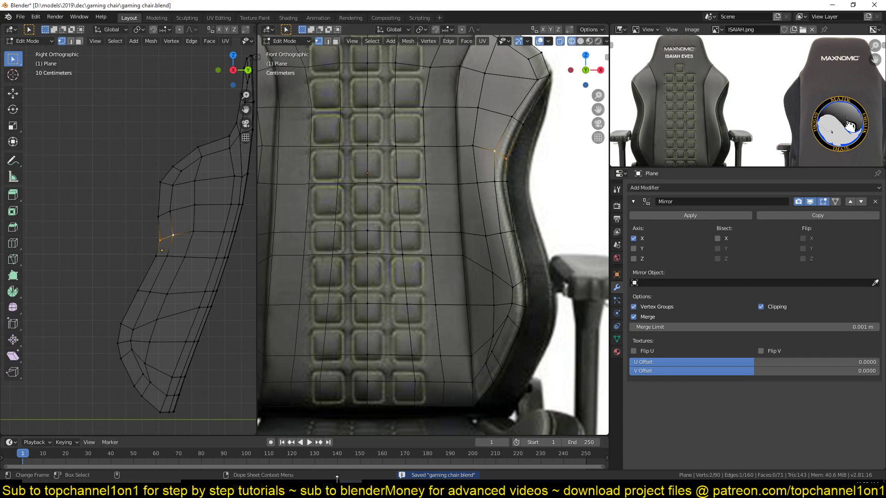
{"action": "left_click", "coordinate": [506, 171]}
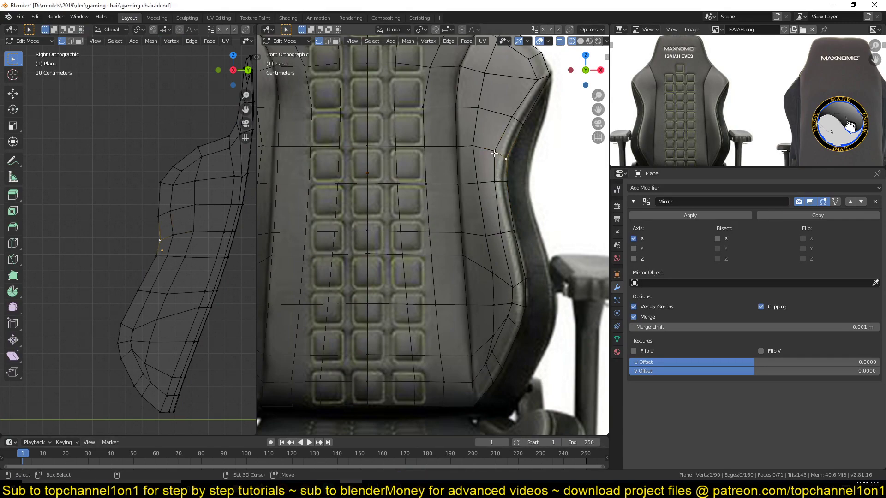
{"action": "key", "text": "g"}
{"action": "key", "text": "g"}
{"action": "left_click", "coordinate": [502, 161]}
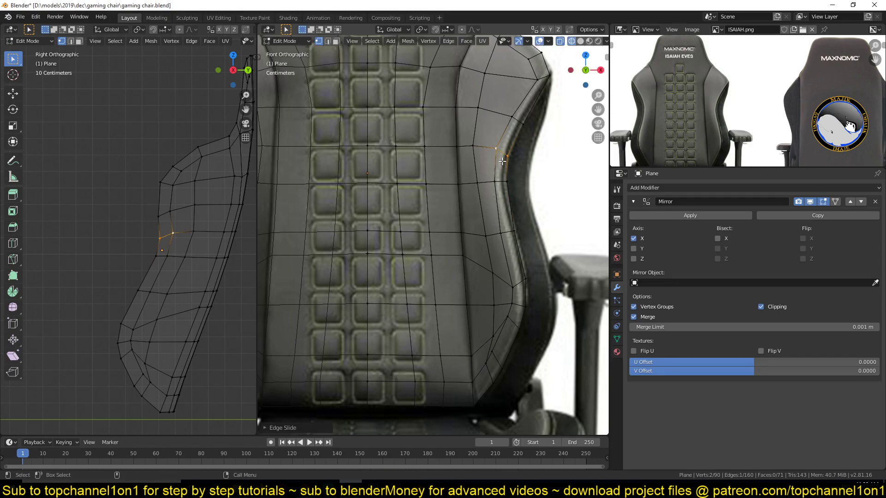
Slide the adjoining row, from the inner bolster vertex to the center panel's midline, slightly downward
{"action": "left_click", "coordinate": [473, 146]}
{"action": "left_click", "coordinate": [367, 146], "text": "ctrl"}
{"action": "key", "text": "g"}
{"action": "key", "text": "g"}
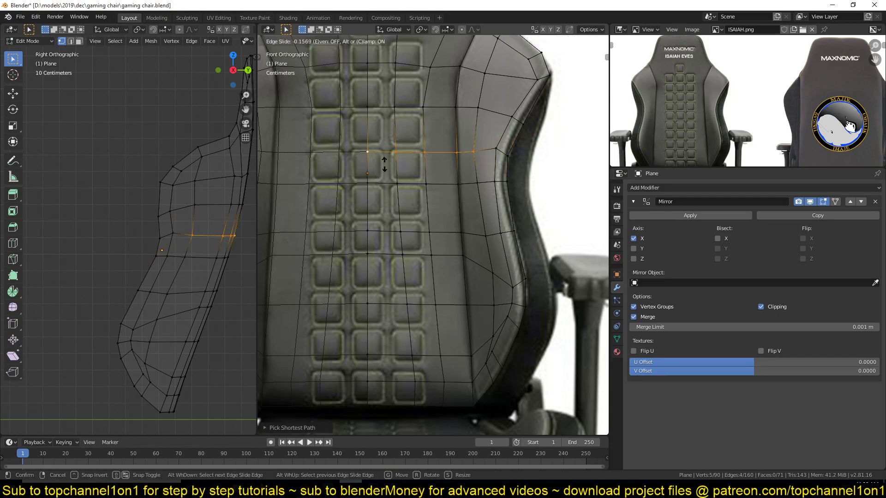
{"action": "left_click", "coordinate": [384, 164]}
Slide the lower center panel row, from the bolster seam to the midline, down toward the row beneath it
{"action": "left_click", "coordinate": [463, 255]}
{"action": "left_click", "coordinate": [368, 254], "text": "ctrl"}
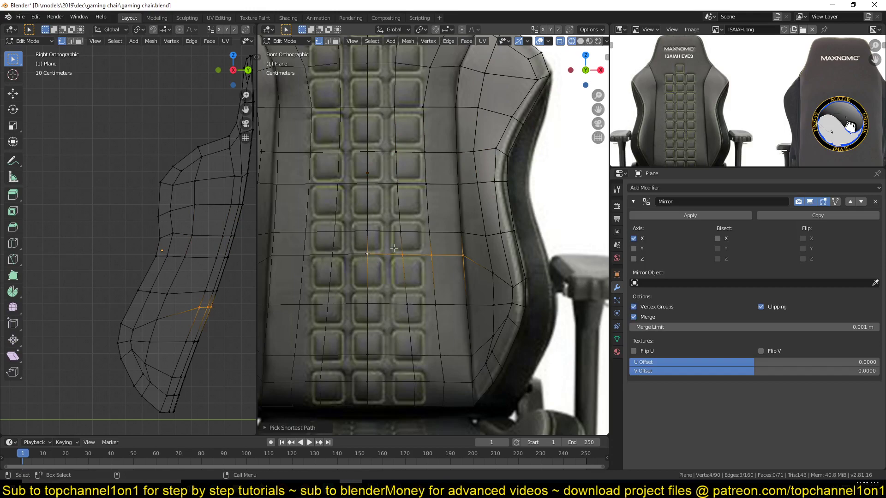
{"action": "key", "text": "g"}
{"action": "key", "text": "g"}
{"action": "left_click", "coordinate": [404, 267]}
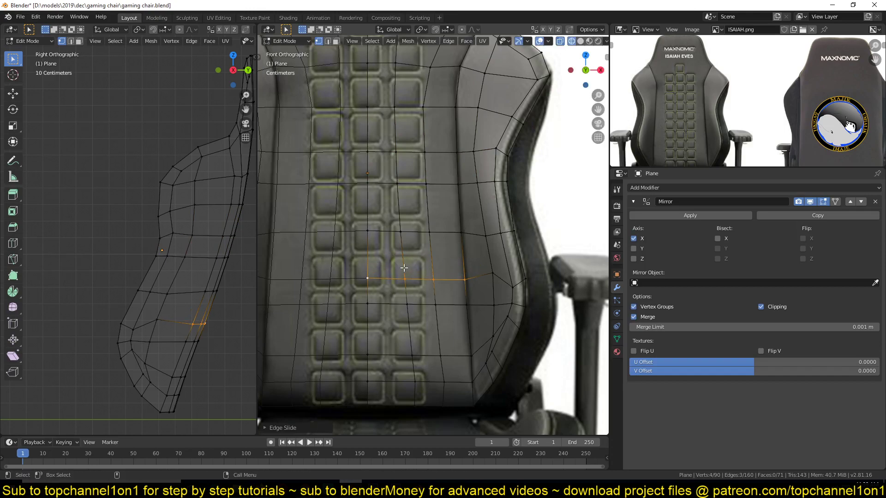
Slide the lower bolster row's near-edge vertex upward, and slide it up again together with the outermost vertex
{"action": "left_click", "coordinate": [510, 286]}
{"action": "key", "text": "g"}
{"action": "key", "text": "g"}
{"action": "left_click", "coordinate": [525, 256]}
{"action": "left_click", "coordinate": [531, 268], "text": "shift"}
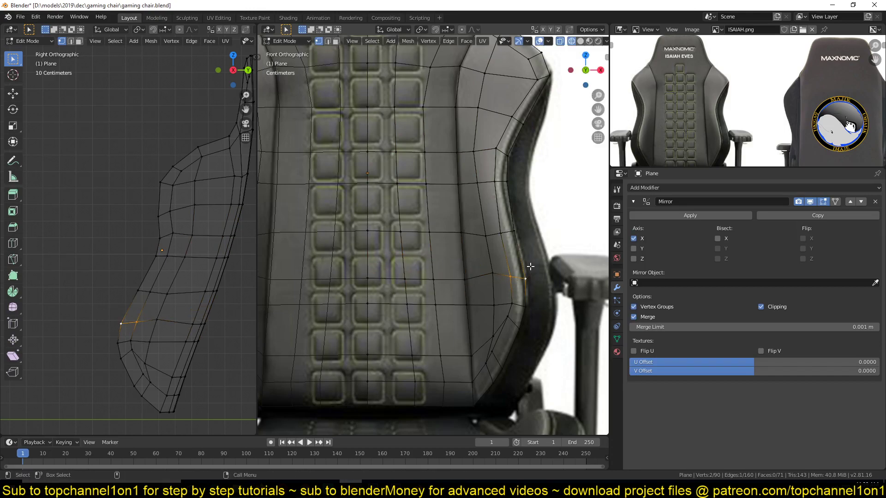
{"action": "key", "text": "g"}
{"action": "key", "text": "g"}
{"action": "left_click", "coordinate": [530, 249]}
Slide the lower bolster's middle-column vertex along its row toward the center panel seam
{"action": "left_click", "coordinate": [503, 270]}
{"action": "left_click", "coordinate": [494, 273]}
{"action": "key", "text": "g"}
{"action": "key", "text": "g"}
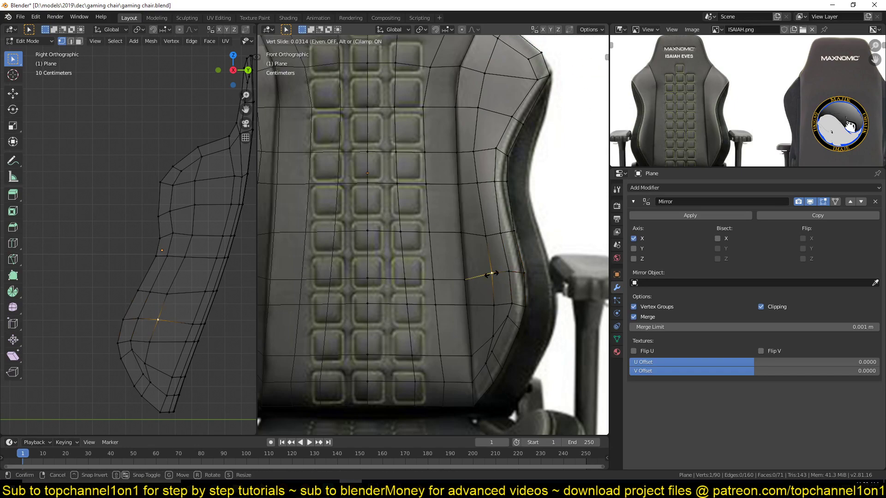
{"action": "left_click", "coordinate": [491, 304]}
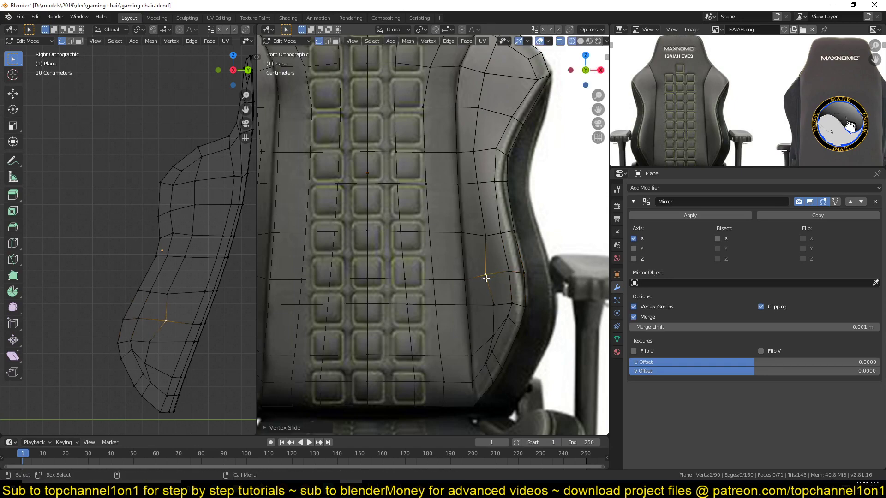
Slide the next lower row, from the bolster's outer edge to the backrest midline, slightly downward
{"action": "left_click", "coordinate": [525, 306]}
{"action": "left_click", "coordinate": [376, 309], "text": "ctrl"}
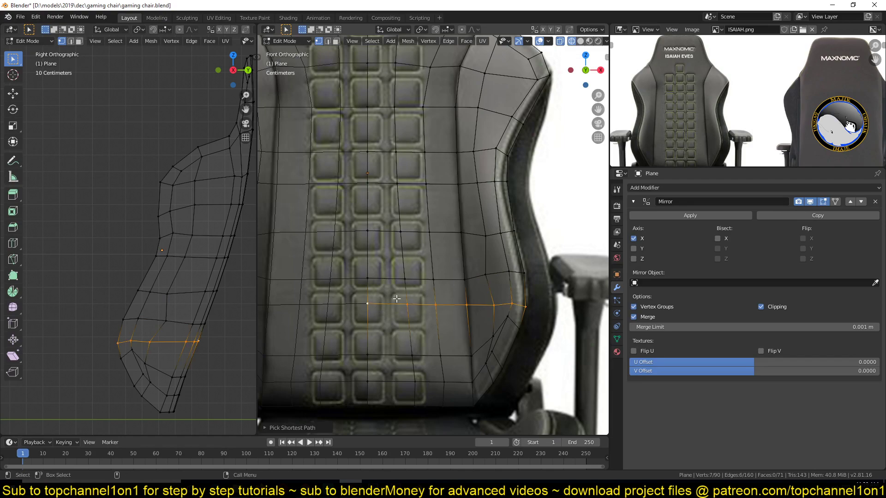
{"action": "key", "text": "g"}
{"action": "key", "text": "g"}
{"action": "left_click", "coordinate": [468, 305]}
Move that row's middle bolster vertex slightly inward toward the seam
{"action": "left_click", "coordinate": [496, 309]}
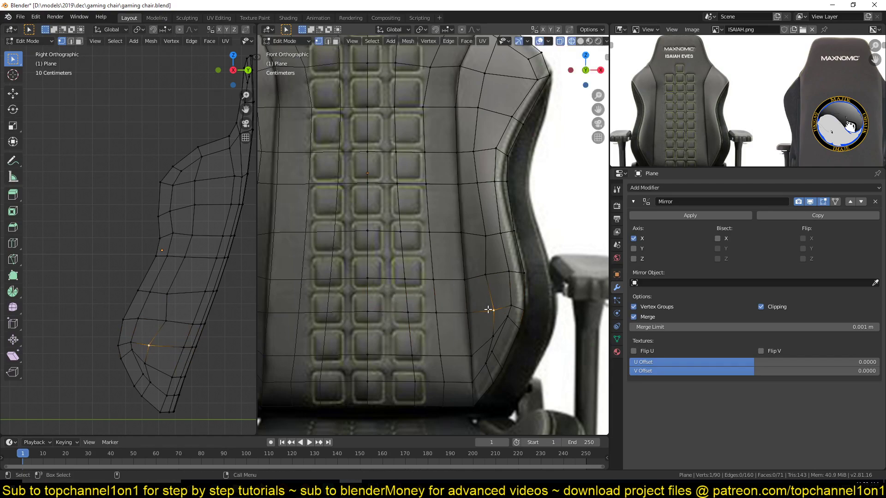
{"action": "key", "text": "g"}
{"action": "left_click", "coordinate": [490, 308]}
{"action": "left_click", "coordinate": [489, 278]}
Slide the mid-height center panel row, from the bolster seam to the midline, slightly downward
{"action": "left_click", "coordinate": [466, 230]}
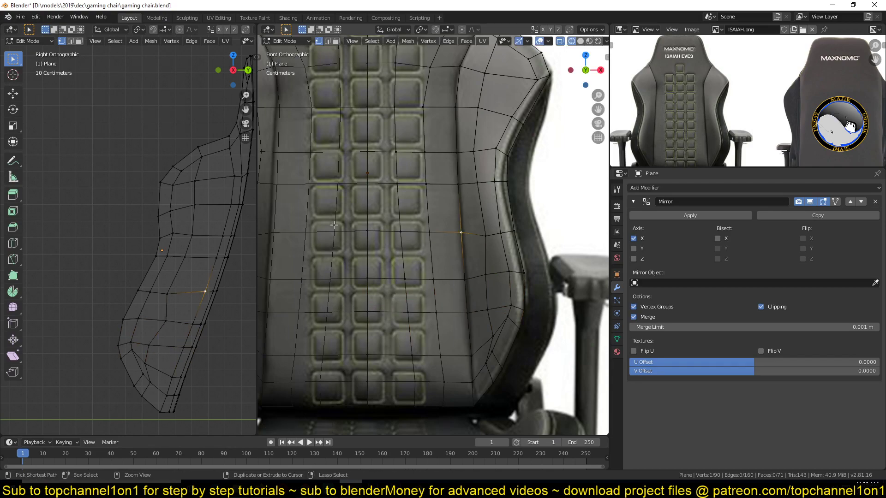
{"action": "left_click", "coordinate": [369, 231], "text": "ctrl"}
{"action": "key", "text": "g"}
{"action": "key", "text": "g"}
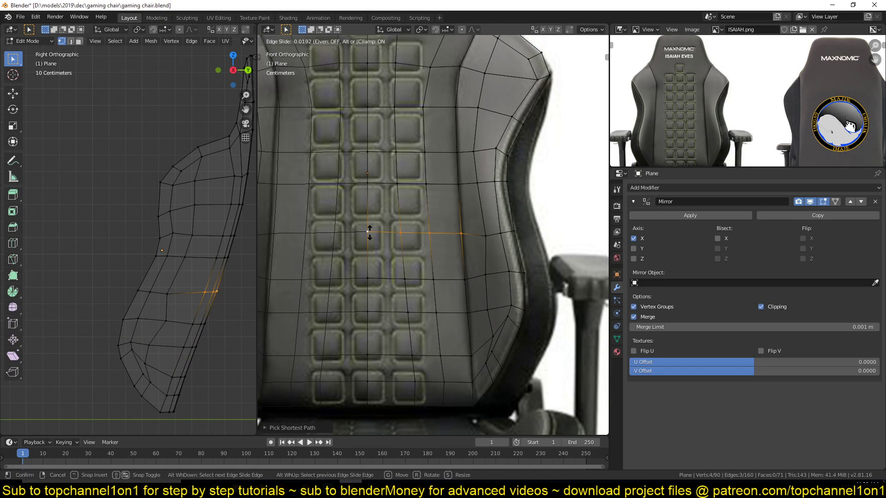
{"action": "left_click", "coordinate": [368, 239]}
Move the upper bolster's three middle-column vertices inward toward the seam to straighten that column
{"action": "left_click", "coordinate": [470, 196]}
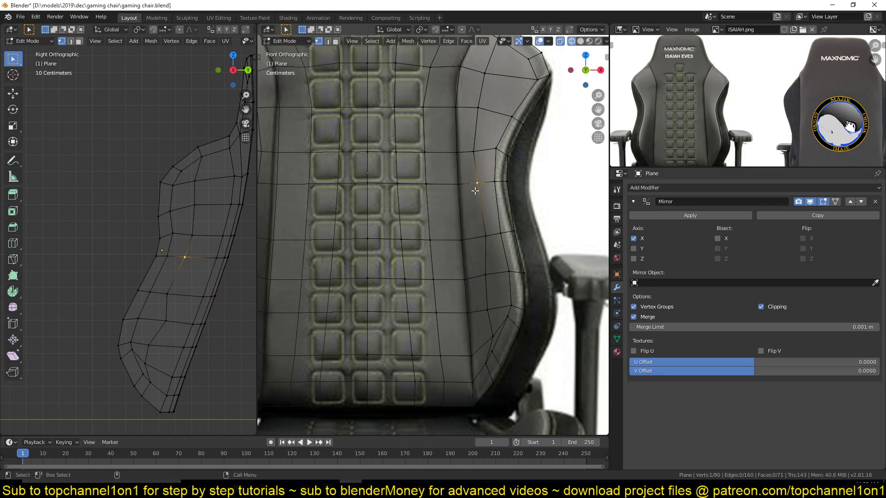
{"action": "middle_click_drag", "start_coordinate": [479, 149], "coordinate": [476, 236], "text": "shift"}
{"action": "left_click", "coordinate": [491, 200]}
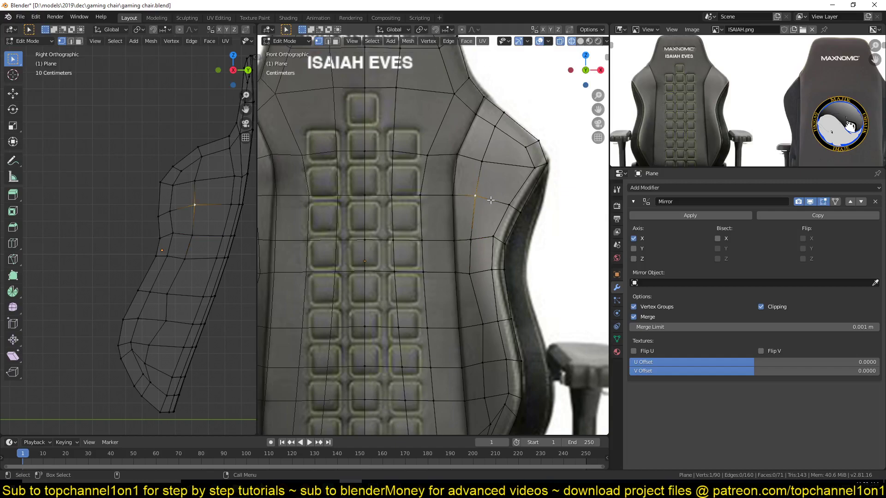
{"action": "key", "text": "g"}
{"action": "left_click", "coordinate": [494, 165]}
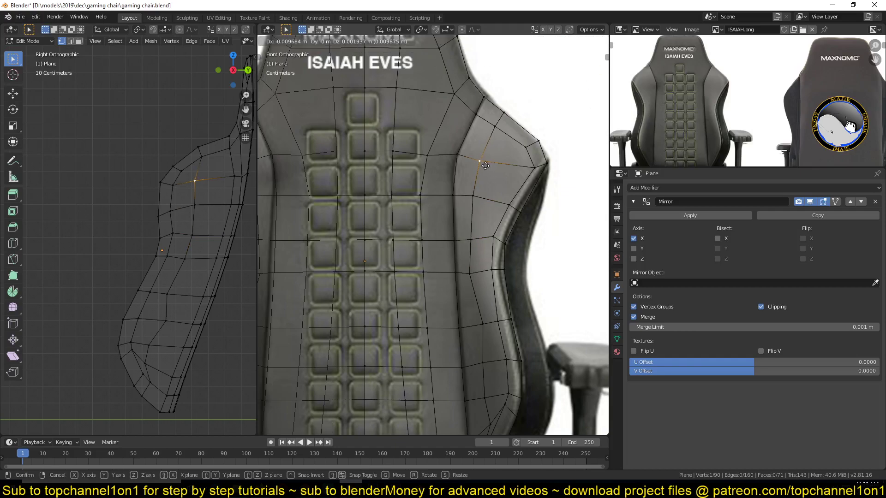
{"action": "left_click", "coordinate": [478, 197]}
{"action": "key", "text": "g"}
{"action": "left_click", "coordinate": [476, 198]}
{"action": "left_click", "coordinate": [476, 238]}
{"action": "key", "text": "g"}
{"action": "left_click", "coordinate": [473, 238]}
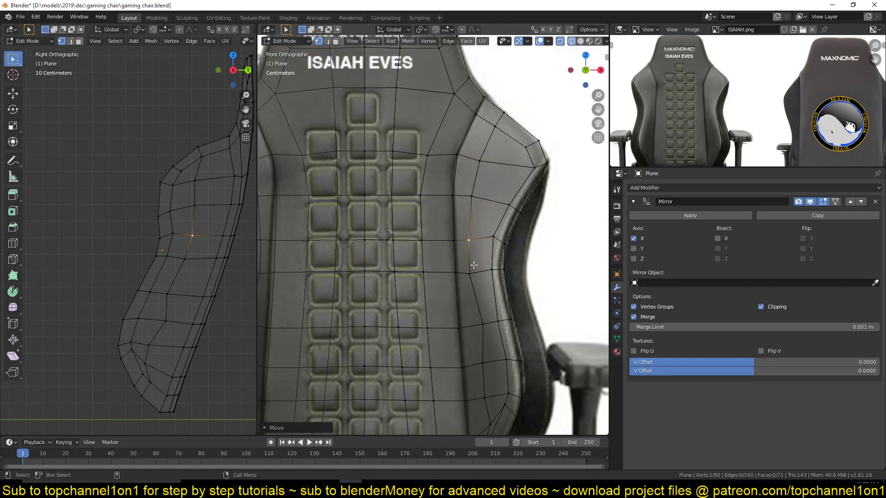
Move the lower bolster's middle-column vertices inward so the column follows the seam
{"action": "middle_click_drag", "start_coordinate": [474, 265], "coordinate": [455, 216], "text": "shift"}
{"action": "left_click", "coordinate": [459, 275]}
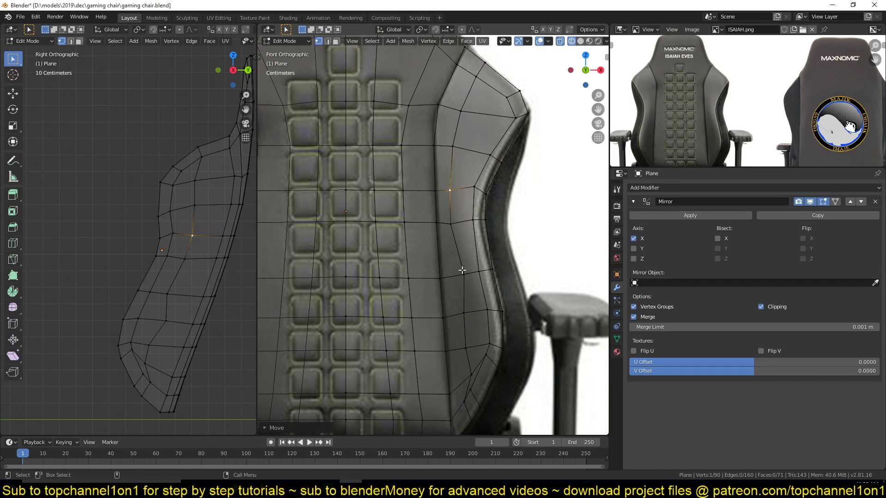
{"action": "left_click", "coordinate": [464, 312]}
{"action": "key", "text": "g"}
{"action": "left_click", "coordinate": [461, 314]}
{"action": "left_click", "coordinate": [467, 343]}
{"action": "key", "text": "g"}
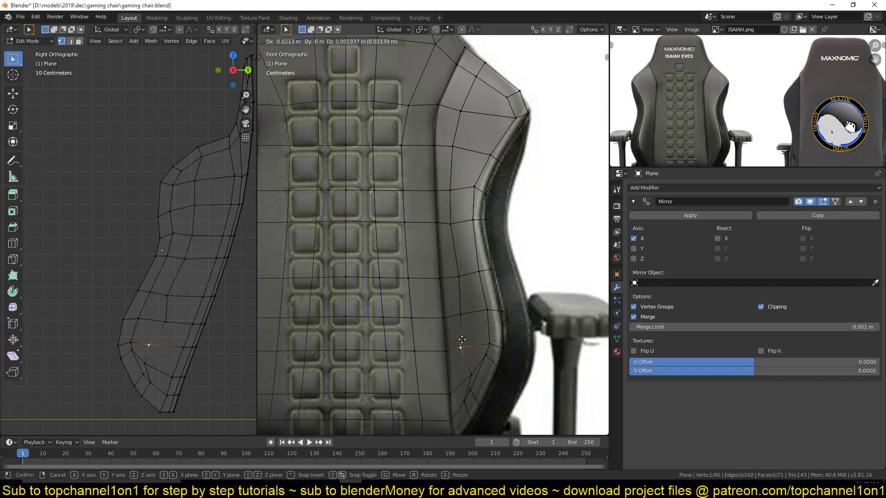
{"action": "left_click", "coordinate": [462, 340]}
Slide the vertex near the bolster's bottom diagonally inward toward the seam
{"action": "middle_click_drag", "start_coordinate": [469, 338], "coordinate": [475, 278], "text": "shift"}
{"action": "key", "text": "g"}
{"action": "key", "text": "g"}
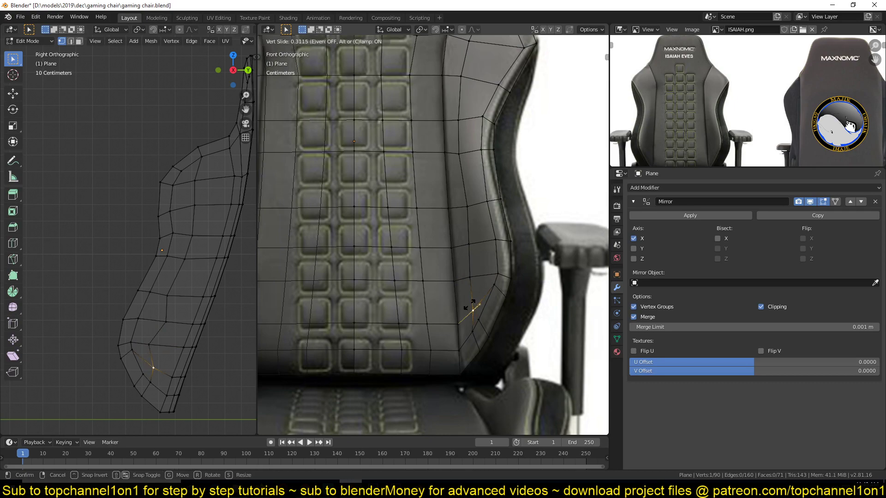
{"action": "left_click", "coordinate": [464, 309]}
Slide the short edge on the bolster's lower outer curve downward
{"action": "left_click", "coordinate": [496, 288]}
{"action": "left_click", "coordinate": [507, 297], "text": "ctrl"}
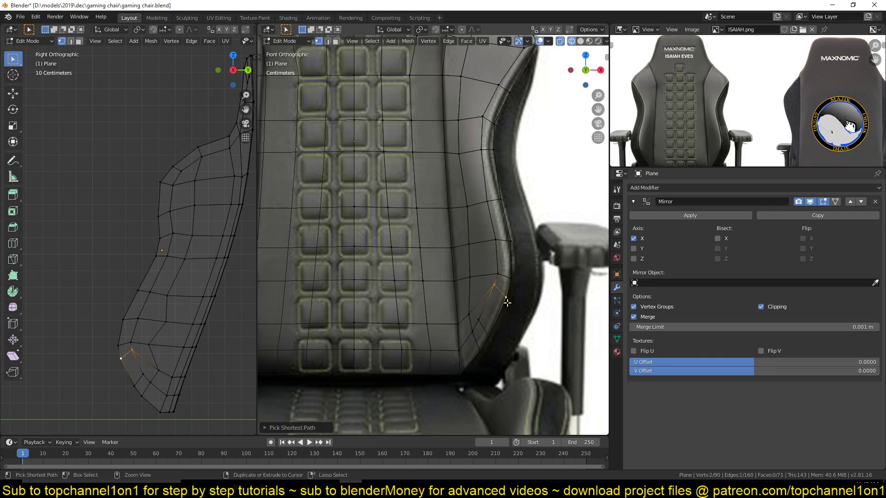
{"action": "key", "text": "g"}
{"action": "key", "text": "g"}
{"action": "left_click", "coordinate": [504, 302]}
Reposition the inner and outer vertices along the bolster's lower curve to even out the small faces
{"action": "left_click", "coordinate": [488, 306]}
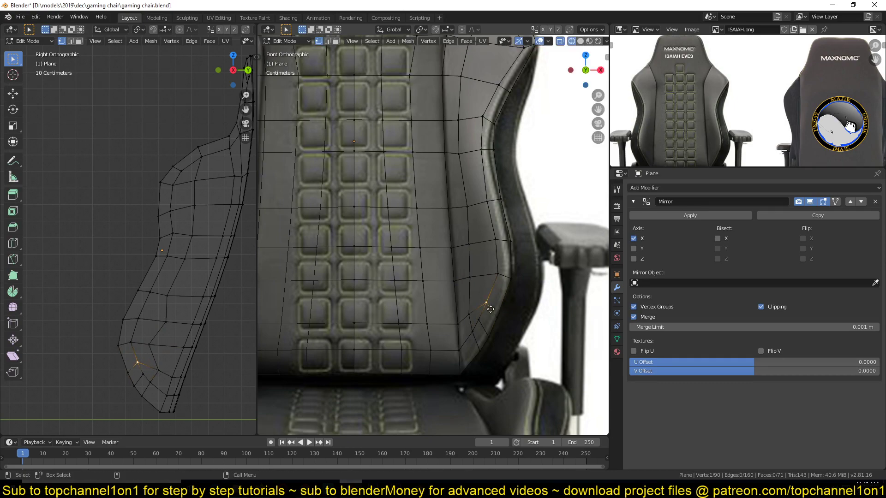
{"action": "key", "text": "g"}
{"action": "left_click", "coordinate": [493, 308]}
{"action": "left_click", "coordinate": [497, 317]}
{"action": "key", "text": "g"}
{"action": "left_click", "coordinate": [505, 308]}
{"action": "key", "text": "g"}
{"action": "left_click", "coordinate": [488, 329]}
{"action": "key", "text": "g"}
{"action": "left_click", "coordinate": [496, 336]}
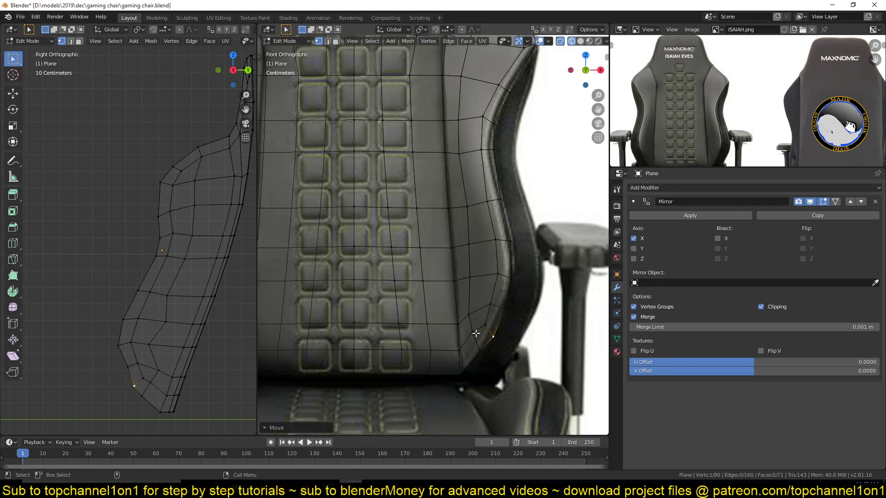
Move the bottommost bolster vertices, including the bottom corner, to follow the reference outline and even their spacing
{"action": "left_click", "coordinate": [475, 333]}
{"action": "key", "text": "g"}
{"action": "left_click", "coordinate": [475, 343]}
{"action": "left_click", "coordinate": [481, 352]}
{"action": "key", "text": "g"}
{"action": "key", "text": "g"}
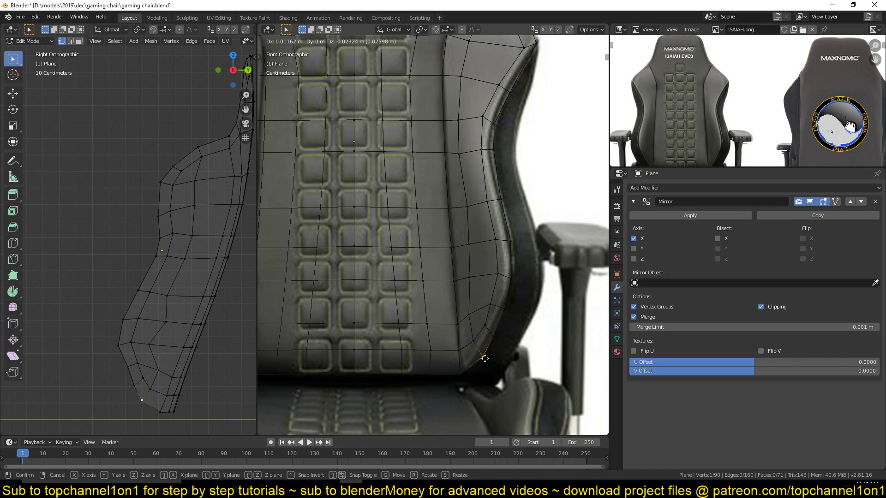
{"action": "left_click", "coordinate": [483, 358]}
{"action": "left_click", "coordinate": [463, 370]}
{"action": "key", "text": "g"}
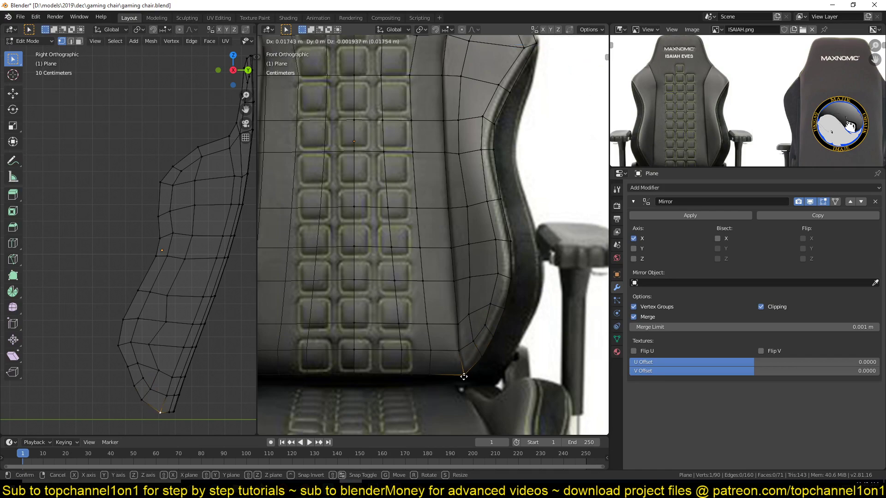
{"action": "left_click", "coordinate": [465, 372]}
Nudge the lower bolster's middle-column vertices slightly inward to smooth the column
{"action": "left_click", "coordinate": [466, 317]}
{"action": "key", "text": "g"}
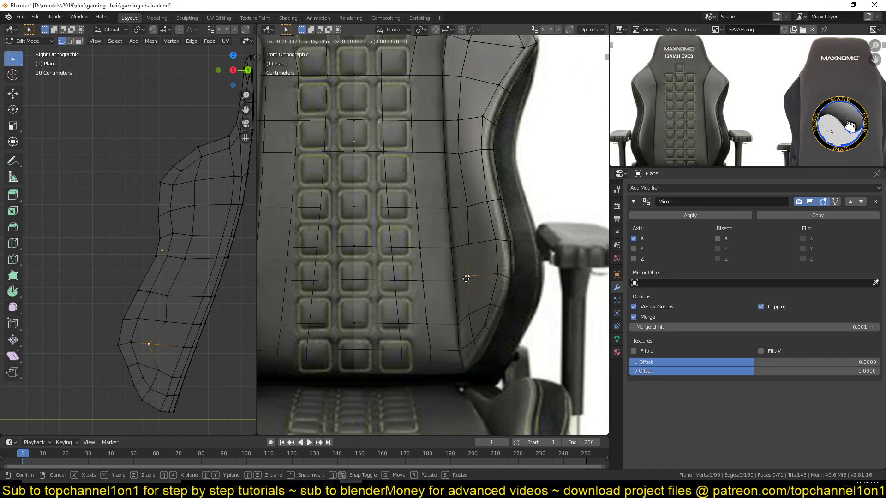
{"action": "left_click", "coordinate": [466, 281]}
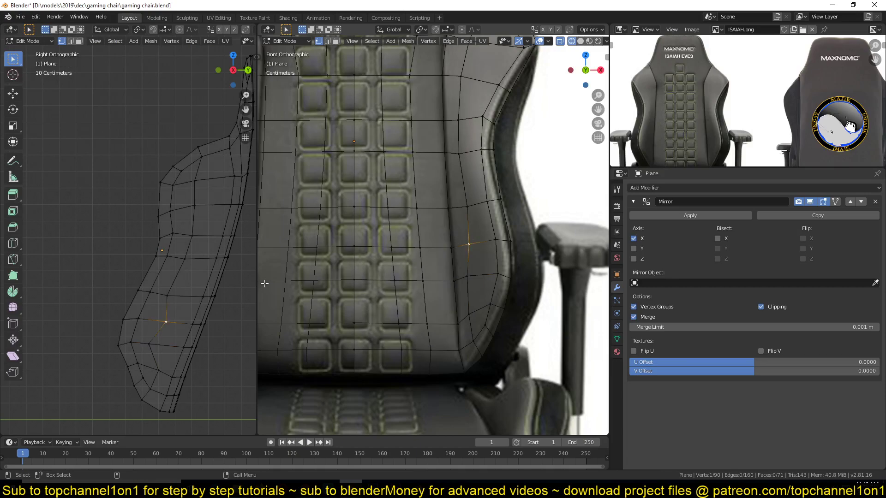
With the Move tool in the side view, adjust the lower bolster's interior vertices, then move an upper bolster vertex 0.0167 m along Y
{"action": "left_click", "coordinate": [13, 94]}
{"action": "left_click_drag", "start_coordinate": [198, 321], "coordinate": [160, 344]}
{"action": "left_click", "coordinate": [159, 371]}
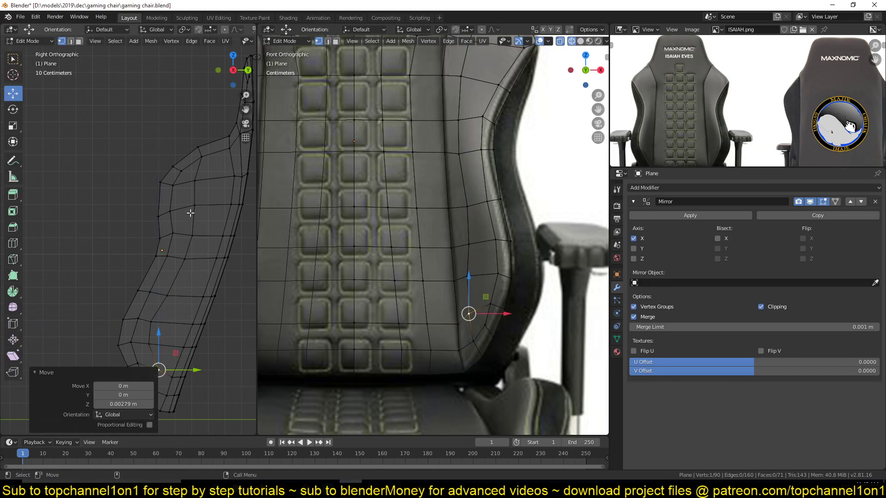
{"action": "left_click", "coordinate": [194, 181]}
{"action": "left_click_drag", "start_coordinate": [223, 183], "coordinate": [226, 183]}
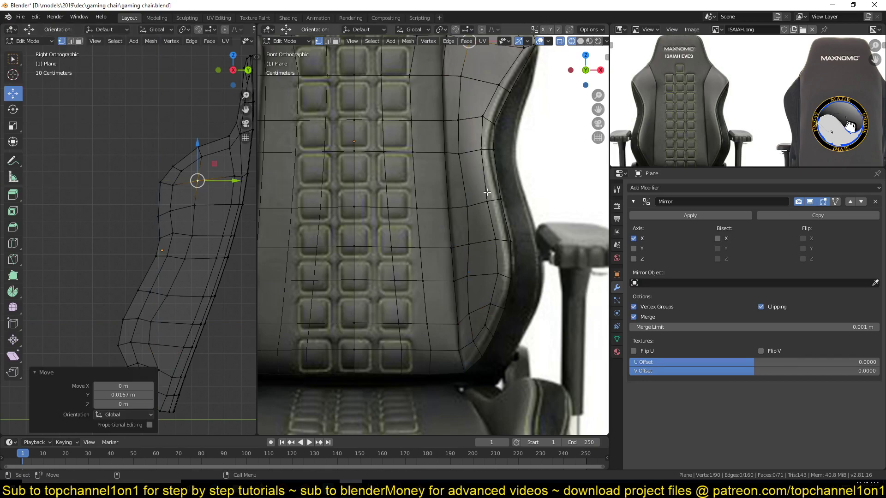
Return to Object Mode, inspect the shaded backrest from an angle and the front, and save the file
{"action": "scroll", "coordinate": [404, 180], "scroll_direction": "down", "scroll_amount": 2}
{"action": "middle_click_drag", "start_coordinate": [404, 181], "coordinate": [409, 215], "text": "shift"}
{"action": "key", "text": "Tab"}
{"action": "key", "text": "shift+z"}
{"action": "mouse_move", "coordinate": [520, 204]}
{"action": "middle_mouse_down"}
{"action": "mouse_move", "coordinate": [464, 223]}
{"action": "mouse_move", "coordinate": [435, 264]}
{"action": "mouse_move", "coordinate": [562, 233]}
{"action": "mouse_move", "coordinate": [569, 206]}
{"action": "mouse_move", "coordinate": [460, 251]}
{"action": "mouse_move", "coordinate": [425, 201]}
{"action": "mouse_move", "coordinate": [420, 223]}
{"action": "middle_mouse_up"}
{"action": "key", "text": "KP_1"}
{"action": "scroll", "coordinate": [424, 234], "scroll_direction": "up", "scroll_amount": 2}
{"action": "key", "text": "ctrl+s"}
Set the front view to solid shading and select the backrest object
{"action": "key", "text": "z"}
{"action": "left_click", "coordinate": [354, 204]}
{"action": "key", "text": "z"}
{"action": "left_click", "coordinate": [438, 204]}
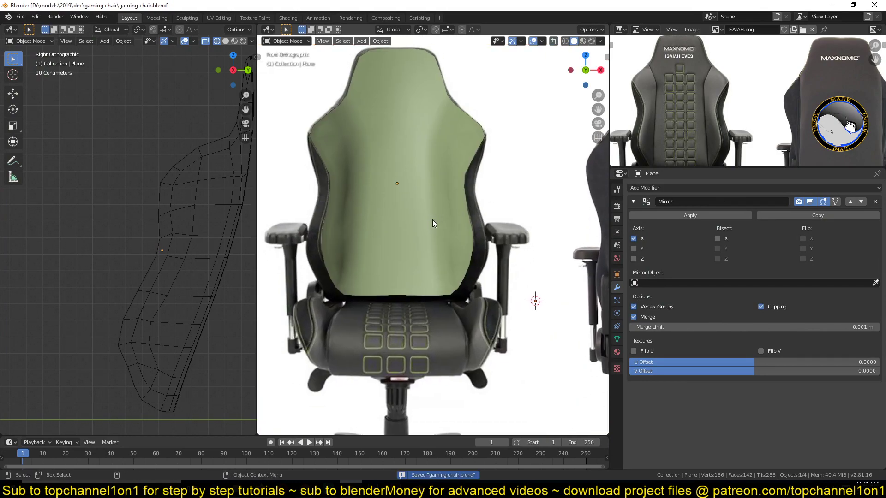
{"action": "left_click", "coordinate": [433, 220]}
Examine the dark side panel along the backrest's outer edge up close in the reference image
{"action": "scroll", "coordinate": [724, 106], "scroll_direction": "down", "scroll_amount": 1}
{"action": "scroll", "coordinate": [725, 106], "scroll_direction": "down", "scroll_amount": 1}
{"action": "mouse_move", "coordinate": [724, 106]}
{"action": "middle_mouse_down"}
{"action": "mouse_move", "coordinate": [724, 76]}
{"action": "mouse_move", "coordinate": [706, 84]}
{"action": "mouse_move", "coordinate": [710, 103]}
{"action": "middle_mouse_up"}
{"action": "scroll", "coordinate": [724, 75], "scroll_direction": "up", "scroll_amount": 1}
{"action": "scroll", "coordinate": [710, 95], "scroll_direction": "up", "scroll_amount": 2}
{"action": "scroll", "coordinate": [695, 92], "scroll_direction": "up", "scroll_amount": 1}
{"action": "scroll", "coordinate": [710, 103], "scroll_direction": "down", "scroll_amount": 1}
{"action": "scroll", "coordinate": [729, 65], "scroll_direction": "up", "scroll_amount": 3}
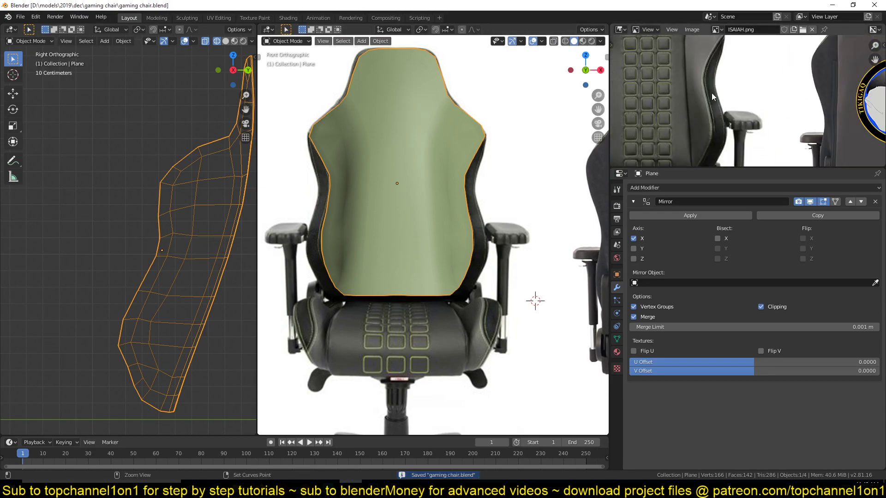
{"action": "key", "text": "ctrl+space"}
{"action": "scroll", "coordinate": [384, 251], "scroll_direction": "up", "scroll_amount": 1}
{"action": "scroll", "coordinate": [373, 108], "scroll_direction": "up", "scroll_amount": 2}
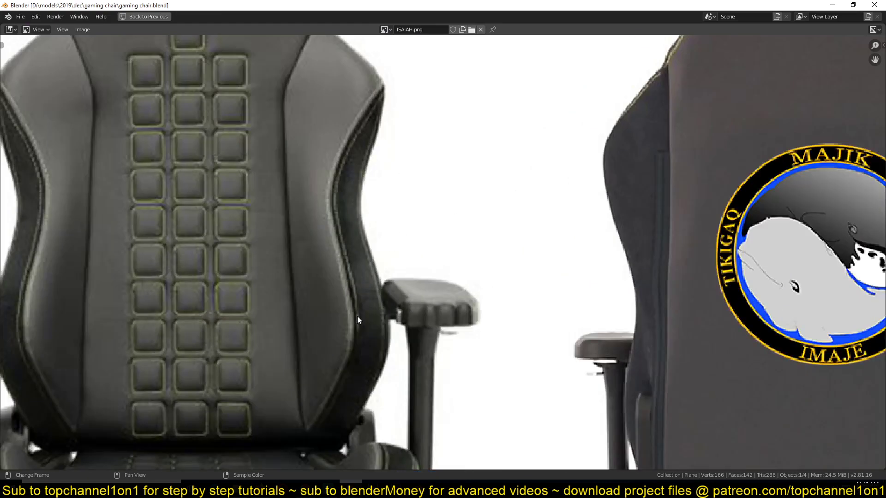
{"action": "key", "text": "ctrl+space"}
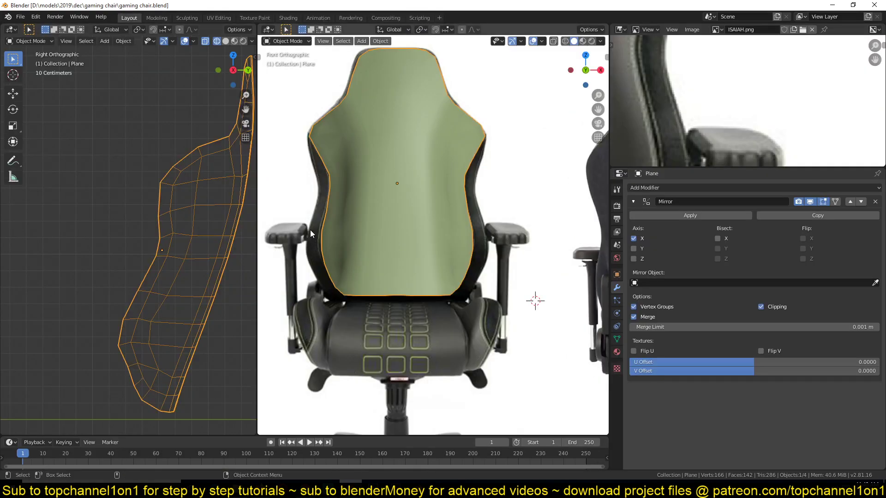
In Edit Mode, extrude the bolster's outer edge from below the shoulder to the bottom corner outward along X
{"action": "key", "text": "Tab"}
{"action": "scroll", "coordinate": [483, 150], "scroll_direction": "up", "scroll_amount": 2}
{"action": "middle_click", "coordinate": [483, 150], "text": "alt"}
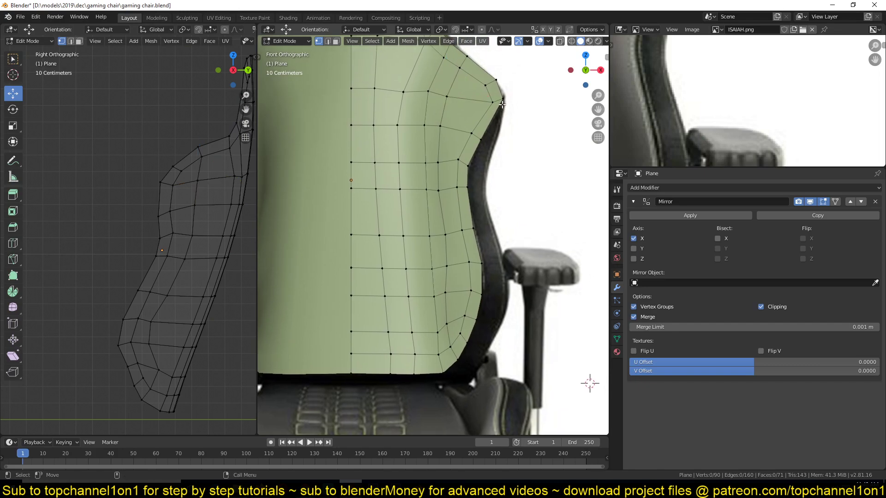
{"action": "left_click", "coordinate": [481, 139]}
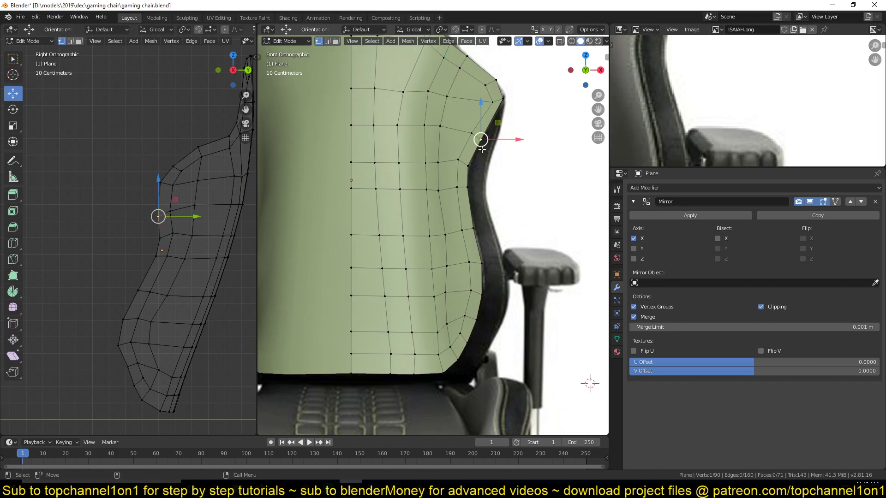
{"action": "left_click", "coordinate": [451, 376], "text": "ctrl"}
{"action": "key", "text": "e"}
{"action": "key", "text": "x"}
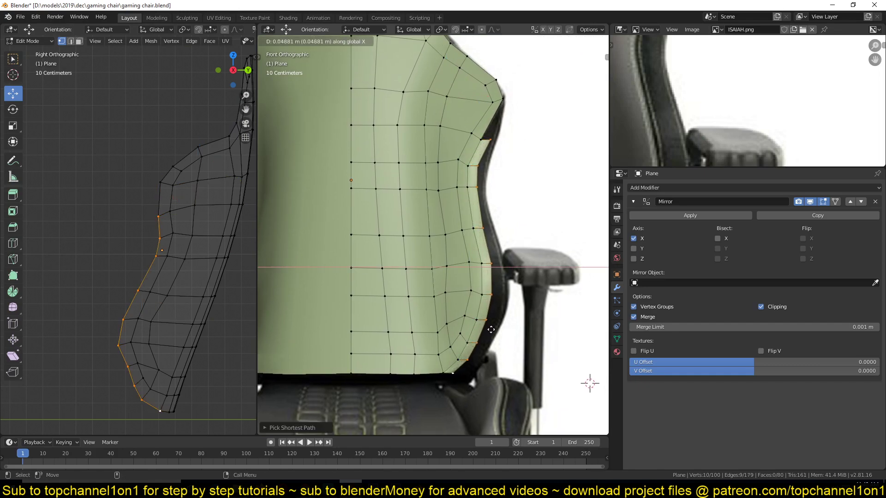
{"action": "left_click", "coordinate": [501, 328]}
Turn on X-ray and move the extruded strip's upper vertices along X to the dark side panel's outline
{"action": "key", "text": "alt+z"}
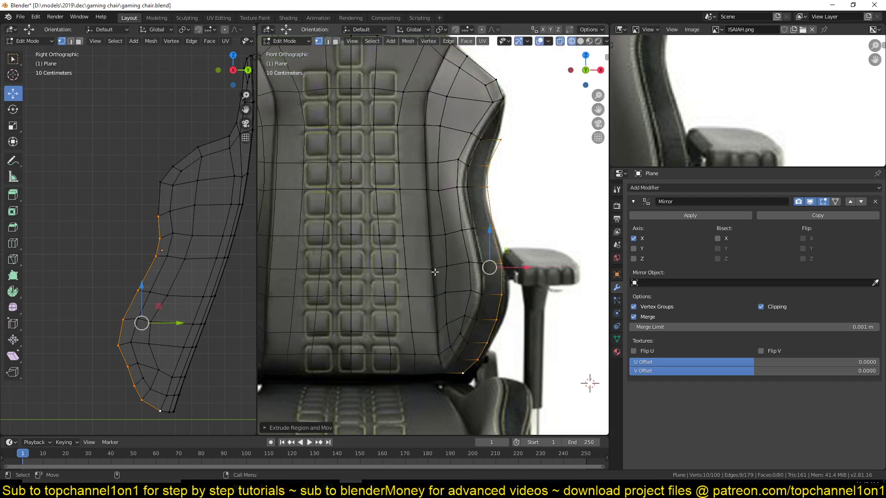
{"action": "scroll", "coordinate": [503, 187], "scroll_direction": "up", "scroll_amount": 1}
{"action": "left_click", "coordinate": [518, 118]}
{"action": "left_click_drag", "start_coordinate": [544, 123], "coordinate": [536, 124]}
{"action": "left_click", "coordinate": [508, 175]}
{"action": "left_click_drag", "start_coordinate": [536, 179], "coordinate": [533, 177]}
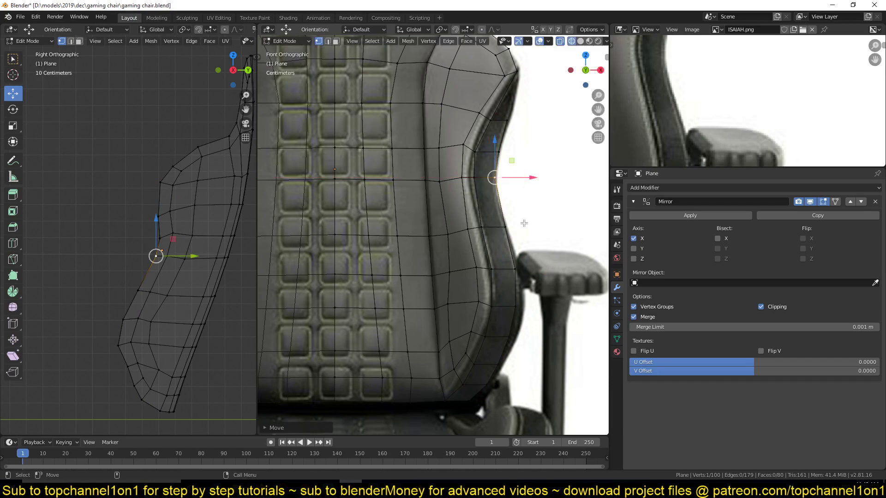
Move the extruded strip's outer vertices beside the armrest along X to match the side panel's outline
{"action": "left_click", "coordinate": [514, 277]}
{"action": "left_click_drag", "start_coordinate": [552, 270], "coordinate": [554, 269]}
{"action": "left_click", "coordinate": [520, 308]}
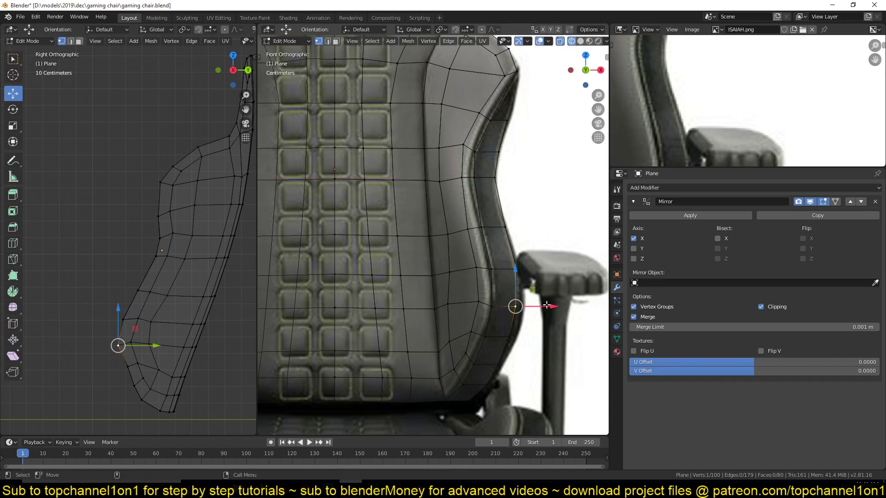
{"action": "left_click_drag", "start_coordinate": [549, 306], "coordinate": [557, 305]}
Adjust the extruded strip's lower vertices down to the bottom corner to follow the side panel's curve
{"action": "left_click", "coordinate": [525, 336]}
{"action": "left_click_drag", "start_coordinate": [540, 338], "coordinate": [522, 385]}
{"action": "left_click", "coordinate": [508, 365]}
{"action": "left_click", "coordinate": [491, 386]}
{"action": "left_click", "coordinate": [474, 404]}
{"action": "key", "text": "g"}
{"action": "left_click", "coordinate": [507, 396]}
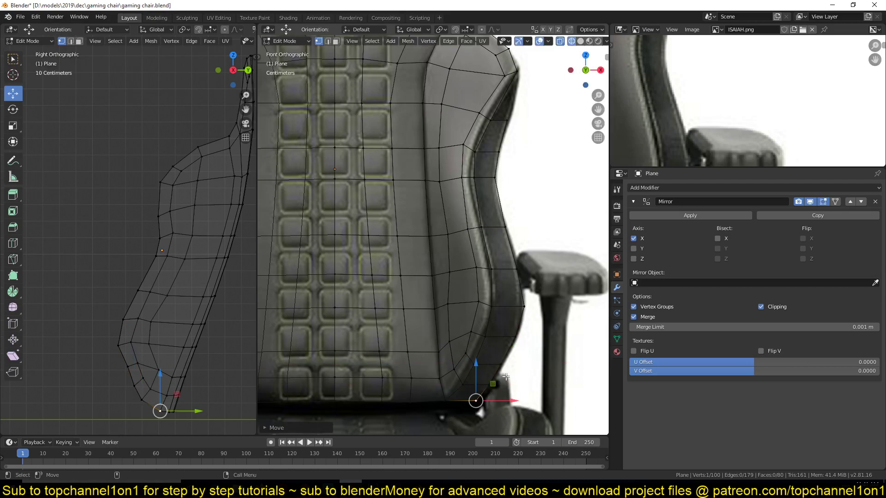
Select the extruded strip's whole outer edge and move it -0.00279 m along Y in the side view
{"action": "middle_click_drag", "start_coordinate": [156, 328], "coordinate": [156, 294], "text": "shift"}
{"action": "left_click", "coordinate": [518, 141], "text": "ctrl"}
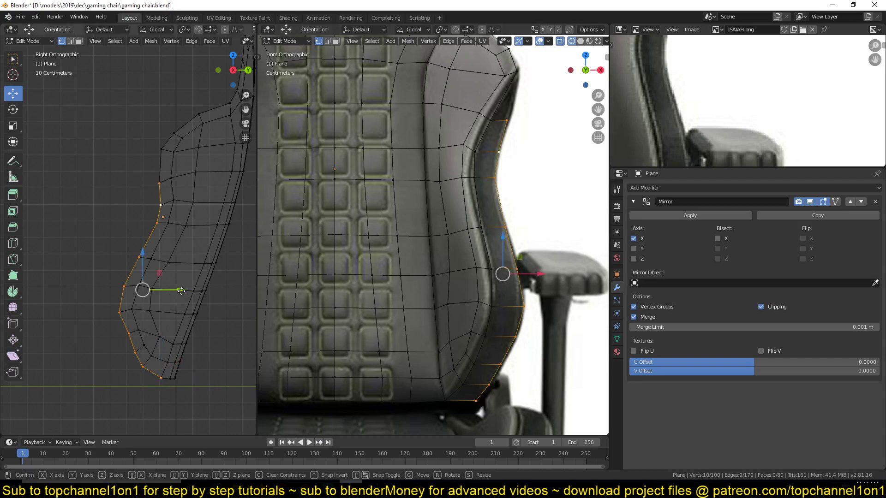
{"action": "left_click_drag", "start_coordinate": [181, 291], "coordinate": [181, 288]}
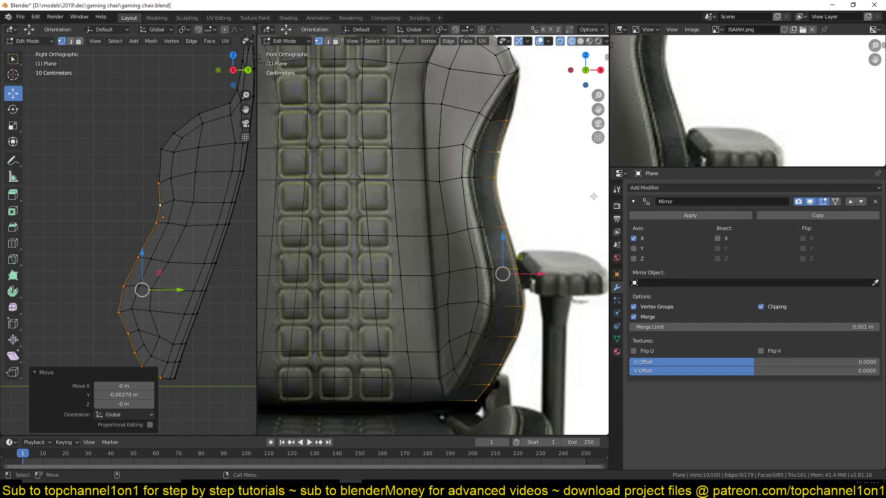
Try to fill a face between the bolster's lower corner edge and the side strip's upper end
{"action": "middle_click_drag", "start_coordinate": [511, 167], "coordinate": [475, 262], "text": "shift"}
{"action": "scroll", "coordinate": [475, 192], "scroll_direction": "up", "scroll_amount": 2}
{"action": "middle_click_drag", "start_coordinate": [475, 192], "coordinate": [458, 214], "text": "shift"}
{"action": "scroll", "coordinate": [458, 215], "scroll_direction": "up", "scroll_amount": 1}
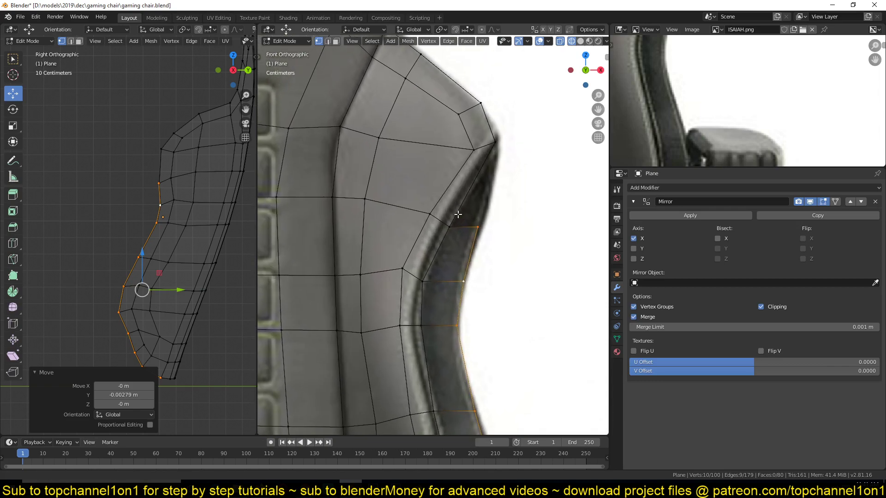
{"action": "left_click", "coordinate": [497, 152]}
{"action": "key", "text": "2"}
{"action": "left_click", "coordinate": [486, 172]}
{"action": "left_click", "coordinate": [478, 227], "text": "shift"}
{"action": "key", "text": "f"}
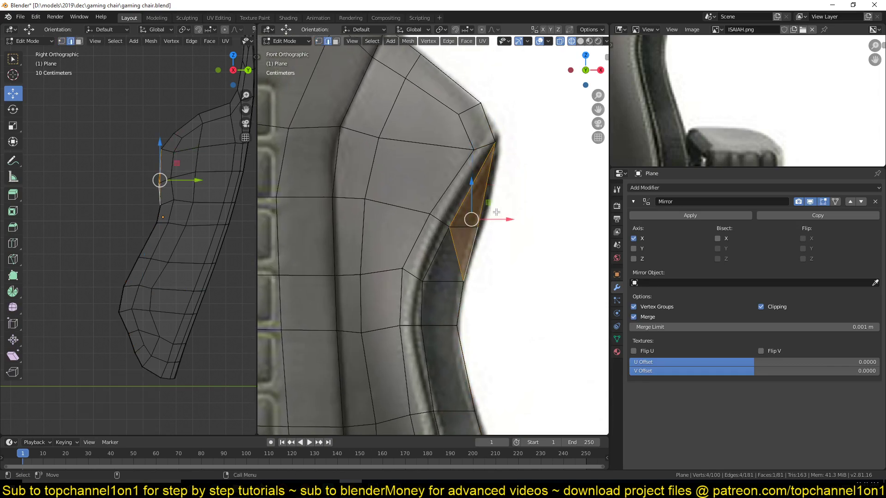
{"action": "key", "text": "ctrl+z"}
Fill a triangular face between the side strip's top edge and the open edge running up to the bolster corner
{"action": "left_click", "coordinate": [466, 228]}
{"action": "left_click", "coordinate": [485, 173], "text": "shift"}
{"action": "key", "text": "f"}
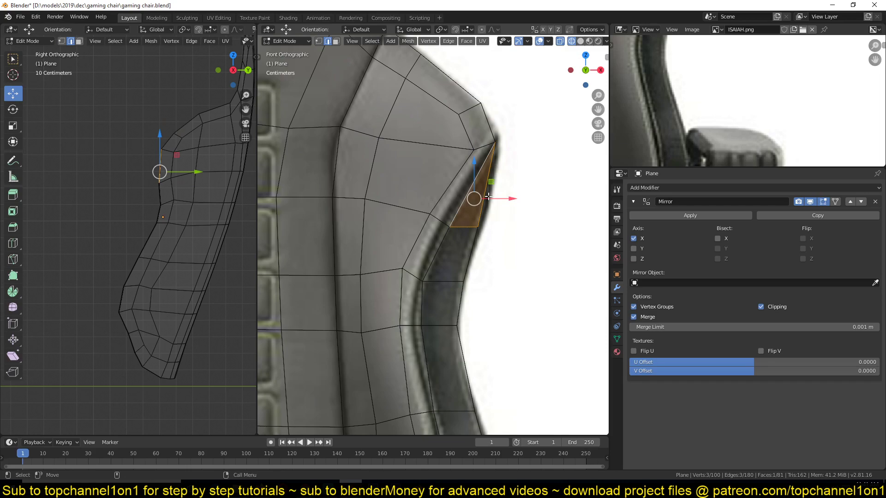
Subdivide the triangular face's outer edge and move its midpoint vertex up beside the bolster corner to follow the side panel's outline
{"action": "key", "text": "alt+a"}
{"action": "left_click", "coordinate": [486, 184]}
{"action": "right_click", "coordinate": [512, 145]}
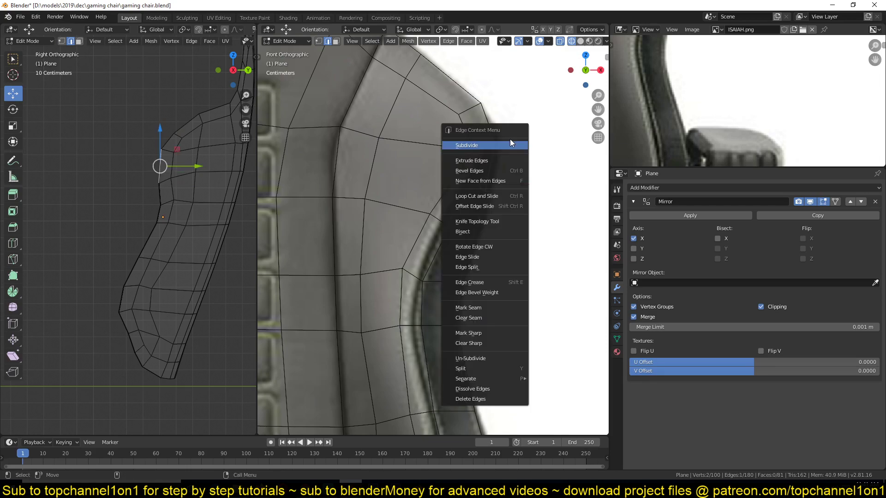
{"action": "left_click", "coordinate": [510, 142]}
{"action": "key", "text": "1"}
{"action": "key", "text": "alt+a"}
{"action": "left_click", "coordinate": [487, 186]}
{"action": "key", "text": "g"}
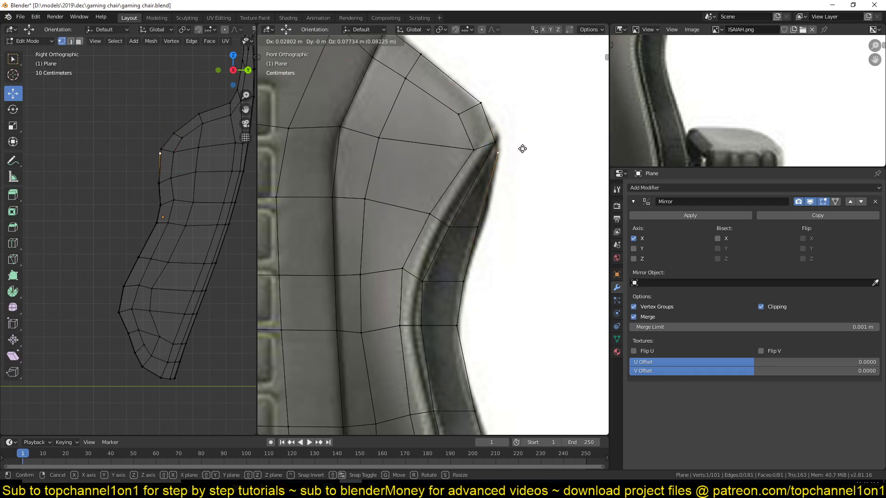
{"action": "left_click", "coordinate": [523, 144]}
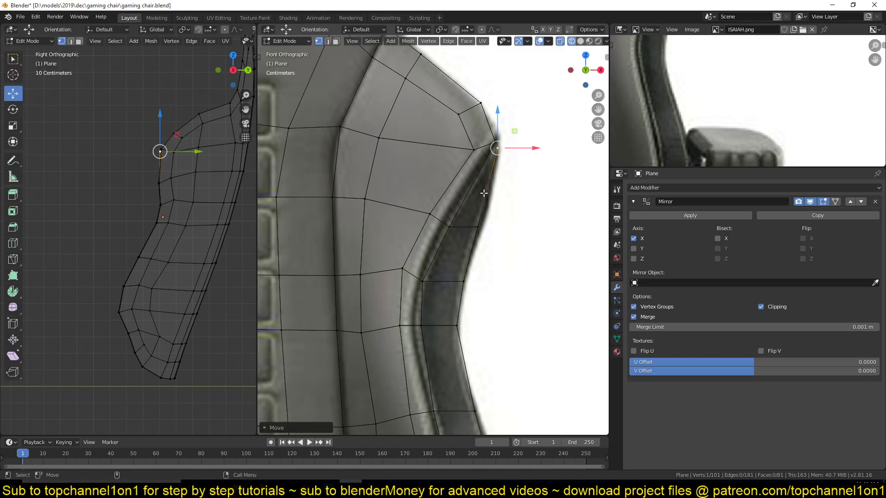
{"action": "scroll", "coordinate": [489, 229], "scroll_direction": "down", "scroll_amount": 3}
{"action": "key", "text": "g"}
{"action": "key", "text": "x"}
{"action": "key", "text": "Escape"}
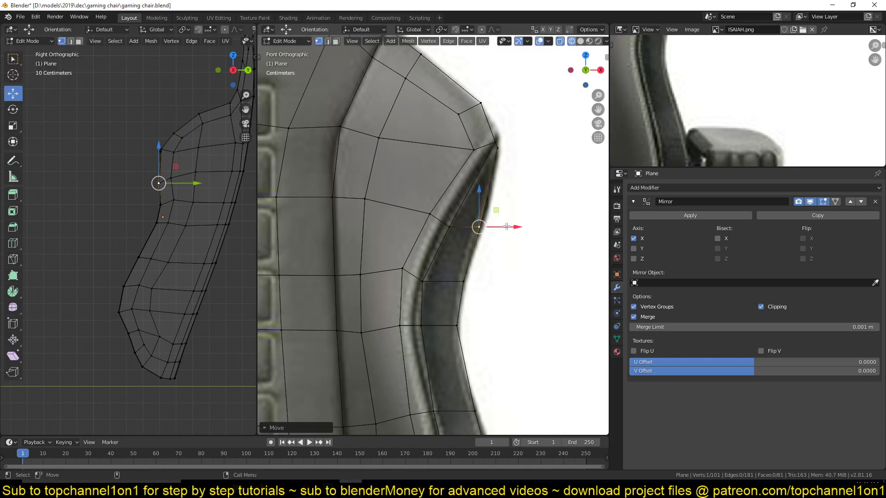
Return to Object Mode, check the whole backrest in the front view and save the file
{"action": "key", "text": "Tab"}
{"action": "middle_click_drag", "start_coordinate": [499, 246], "coordinate": [498, 162], "text": "shift"}
{"action": "mouse_move", "coordinate": [469, 173]}
{"action": "middle_mouse_down"}
{"action": "mouse_move", "coordinate": [433, 189]}
{"action": "mouse_move", "coordinate": [477, 174]}
{"action": "middle_mouse_up"}
{"action": "key", "text": "KP_1"}
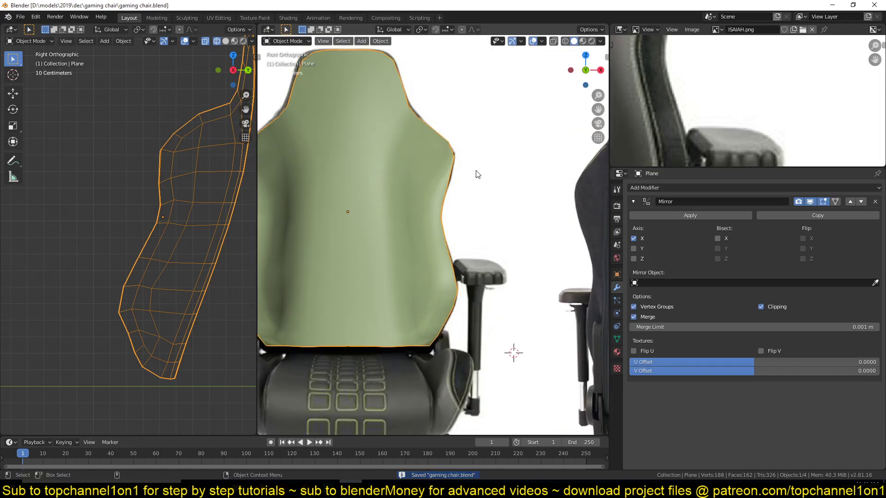
{"action": "key", "text": "ctrl+s"}
{"action": "scroll", "coordinate": [663, 102], "scroll_direction": "down", "scroll_amount": 4}
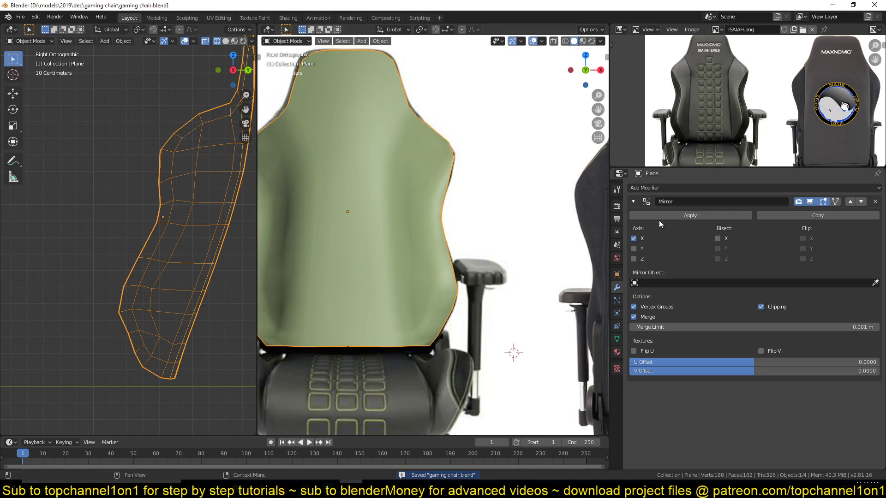
Collapse the Mirror modifier, add a Subdivision modifier at level 2 to the backrest and save the file
{"action": "left_click", "coordinate": [633, 204]}
{"action": "middle_click_drag", "start_coordinate": [450, 198], "coordinate": [453, 226], "text": "shift"}
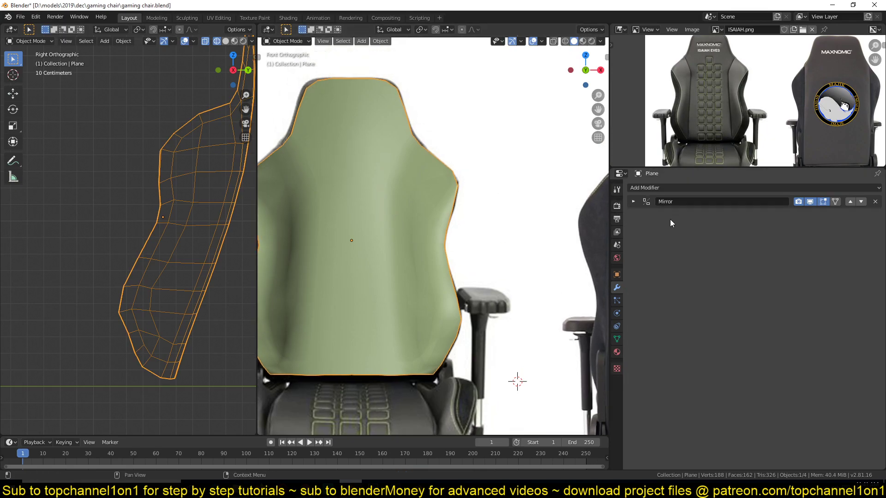
{"action": "key", "text": "ctrl+2"}
{"action": "scroll", "coordinate": [399, 225], "scroll_direction": "down", "scroll_amount": 3}
{"action": "mouse_move", "coordinate": [397, 222]}
{"action": "middle_mouse_down"}
{"action": "mouse_move", "coordinate": [359, 248]}
{"action": "mouse_move", "coordinate": [350, 201]}
{"action": "mouse_move", "coordinate": [394, 225]}
{"action": "mouse_move", "coordinate": [470, 187]}
{"action": "mouse_move", "coordinate": [462, 220]}
{"action": "mouse_move", "coordinate": [409, 219]}
{"action": "middle_mouse_up"}
{"action": "key", "text": "Tab"}
{"action": "key", "text": "Tab"}
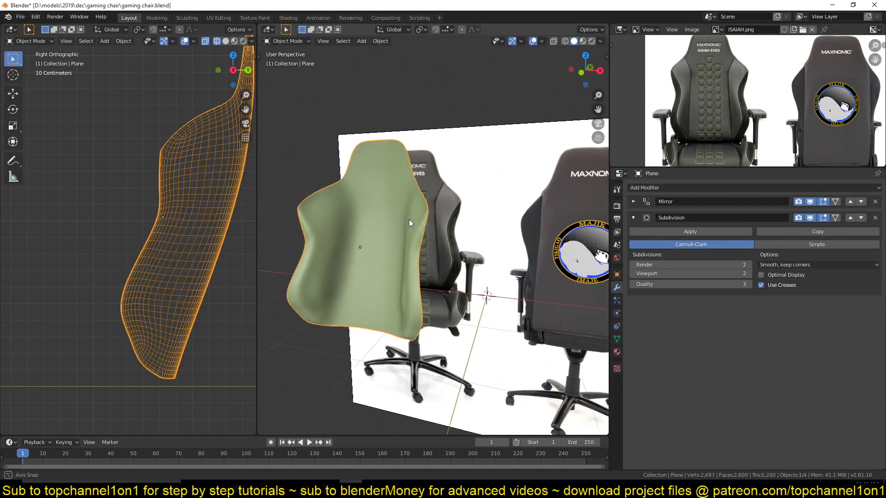
{"action": "key", "text": "ctrl+s"}
{"action": "key", "text": "KP_1"}
{"action": "scroll", "coordinate": [409, 218], "scroll_direction": "up", "scroll_amount": 3}
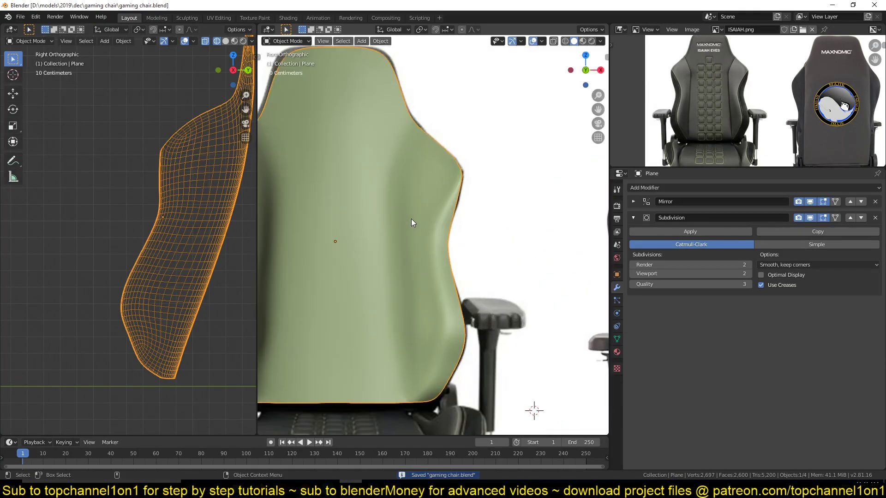
Save further copies of the file as gaming chair1.blend and gaming chair2.blend
{"action": "key", "text": "ctrl+shift+s"}
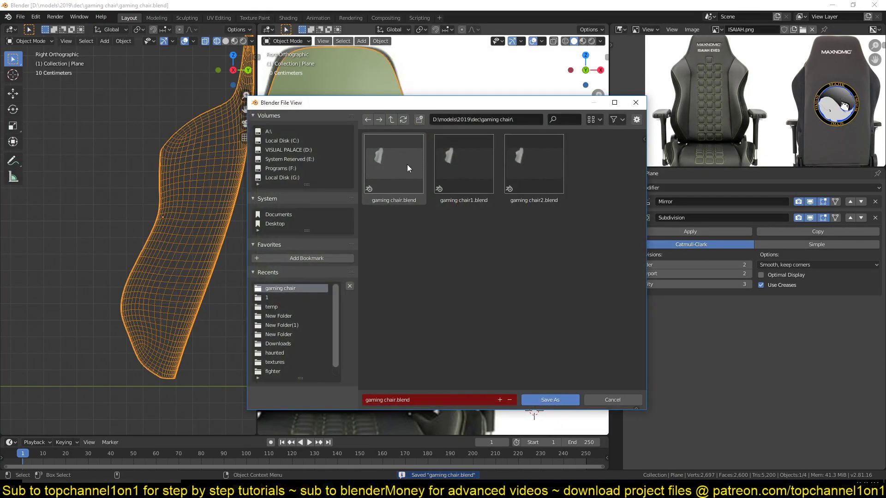
{"action": "double_click", "coordinate": [407, 167]}
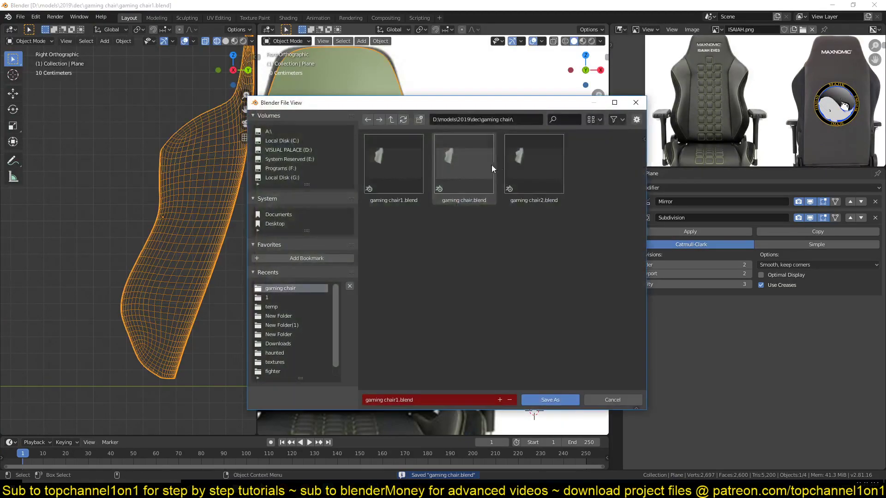
{"action": "left_click", "coordinate": [512, 165]}
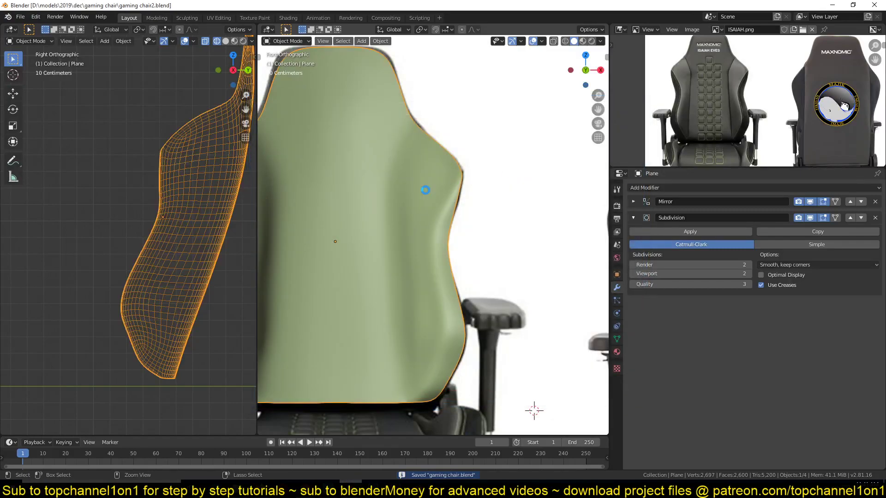
{"action": "scroll", "coordinate": [467, 204], "scroll_direction": "down", "scroll_amount": 2}
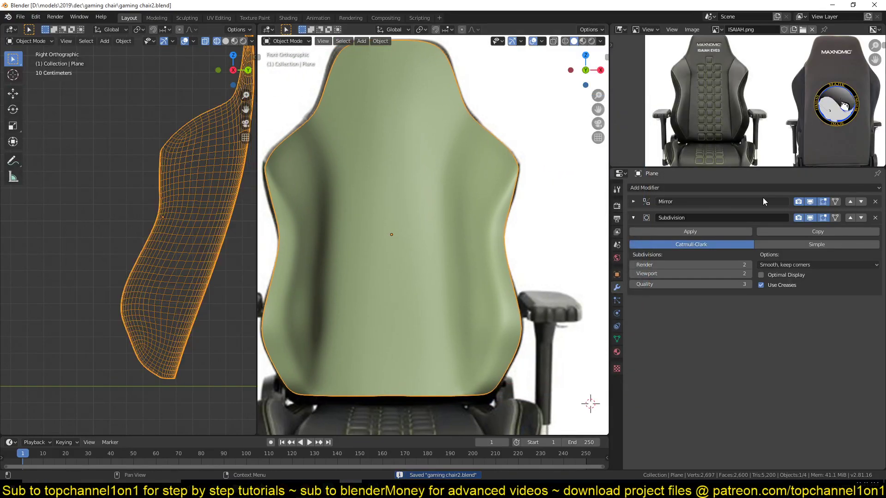
Turn off the Subdivision modifier's viewport display and compare the backrest mesh with the reference chair
{"action": "left_click", "coordinate": [810, 217]}
{"action": "key", "text": "Tab"}
{"action": "scroll", "coordinate": [494, 267], "scroll_direction": "up", "scroll_amount": 2}
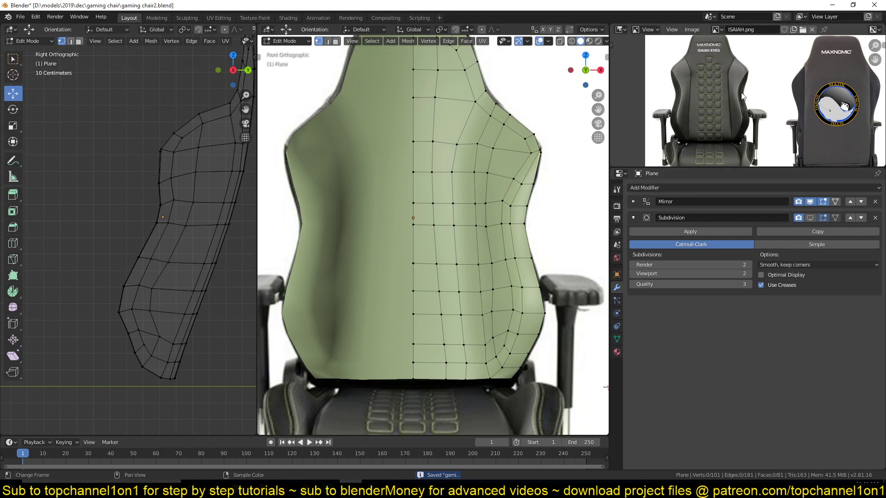
{"action": "scroll", "coordinate": [791, 90], "scroll_direction": "up", "scroll_amount": 2}
{"action": "scroll", "coordinate": [822, 90], "scroll_direction": "up", "scroll_amount": 2}
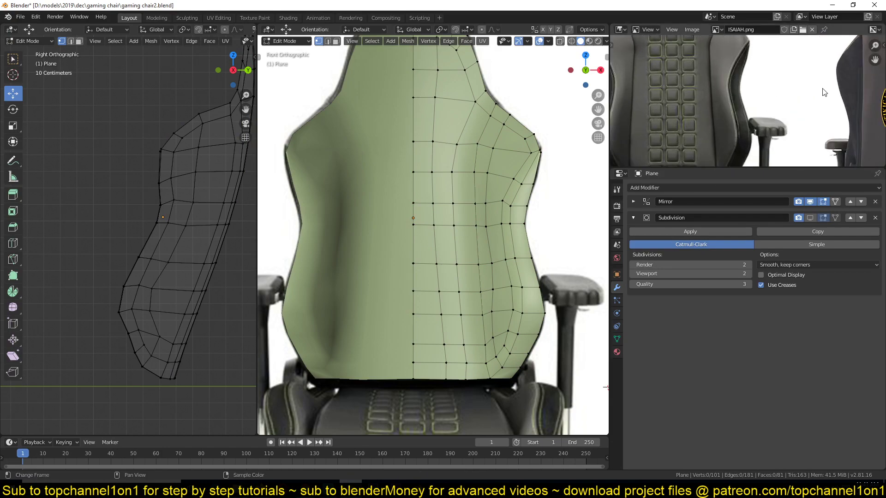
{"action": "scroll", "coordinate": [565, 147], "scroll_direction": "down", "scroll_amount": 1}
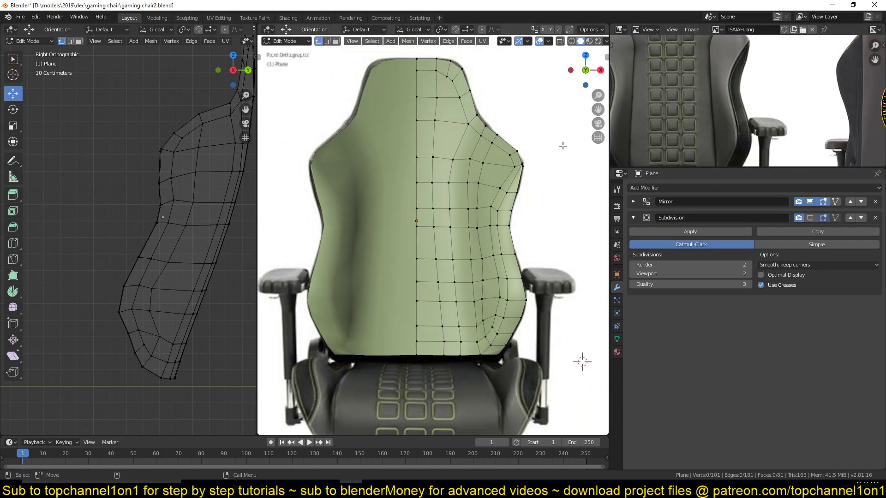
{"action": "scroll", "coordinate": [740, 109], "scroll_direction": "down", "scroll_amount": 2}
{"action": "middle_click_drag", "start_coordinate": [738, 106], "coordinate": [762, 159]}
{"action": "middle_click_drag", "start_coordinate": [501, 147], "coordinate": [402, 192]}
Add a Solidify modifier to the backrest in Object Mode, place it above Subdivision and set its thickness to -0.22 m
{"action": "key", "text": "Tab"}
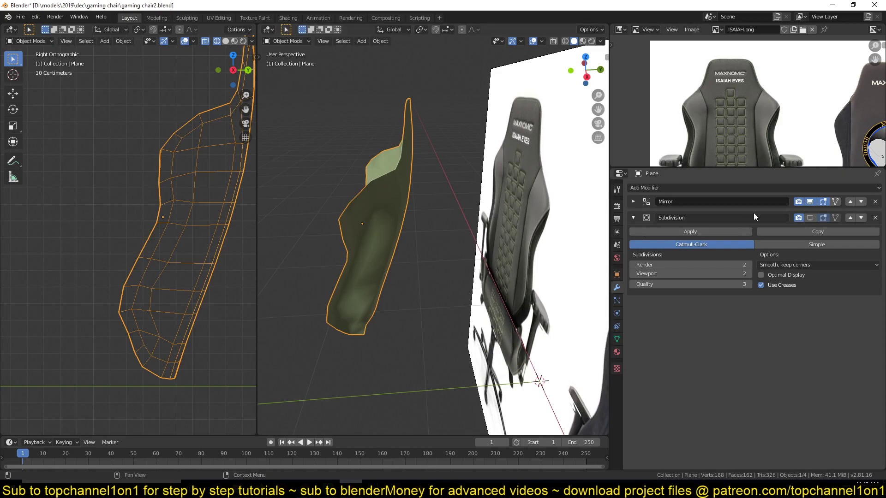
{"action": "left_click", "coordinate": [715, 189]}
{"action": "left_click", "coordinate": [695, 330]}
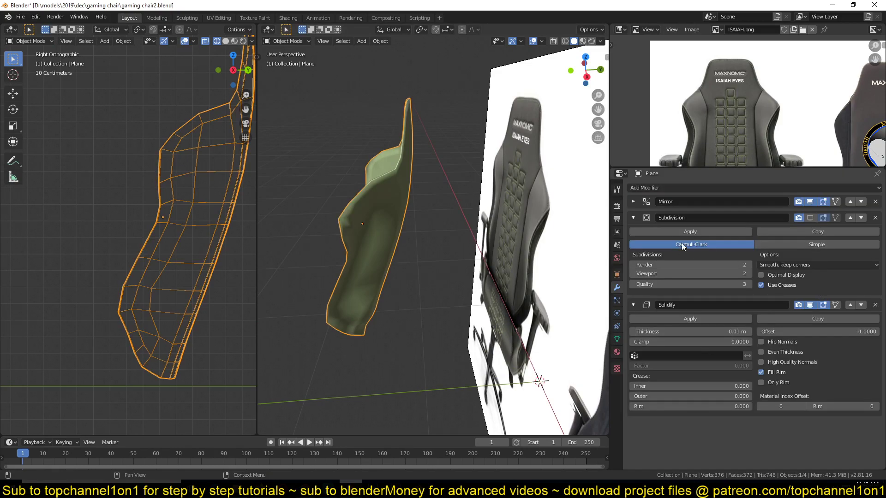
{"action": "left_click", "coordinate": [861, 218]}
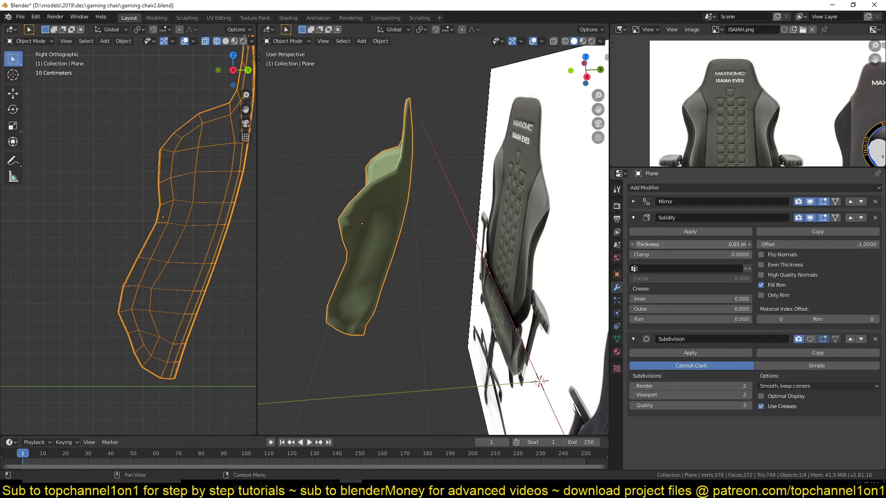
{"action": "left_click_drag", "start_coordinate": [737, 244], "coordinate": [679, 245]}
Examine the solidified backrest's rim and thickness from several angles and in the front view
{"action": "scroll", "coordinate": [419, 210], "scroll_direction": "up", "scroll_amount": 5}
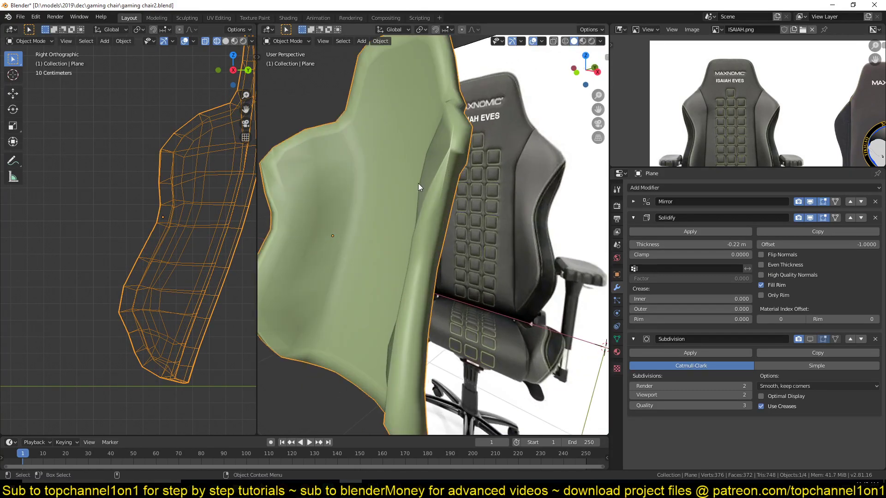
{"action": "key", "text": "z"}
{"action": "left_click", "coordinate": [360, 162]}
{"action": "middle_click_drag", "start_coordinate": [360, 161], "coordinate": [395, 189]}
{"action": "key", "text": "z"}
{"action": "left_click", "coordinate": [487, 184]}
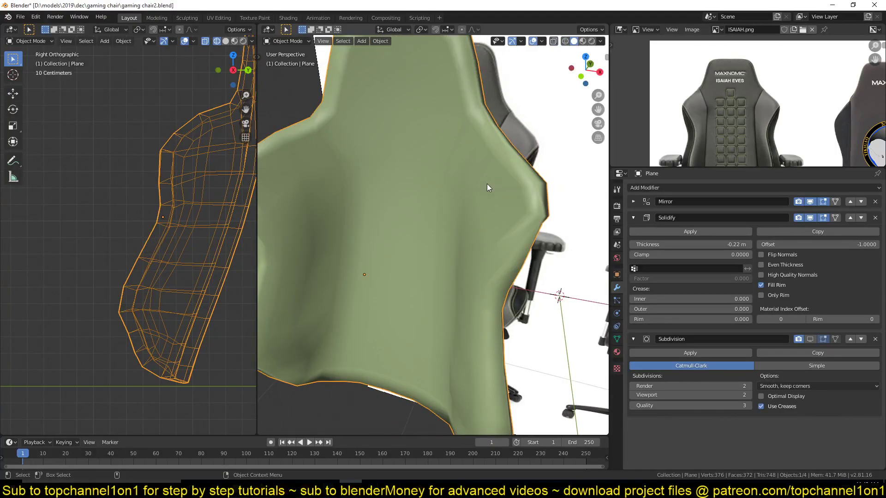
{"action": "key", "text": "KP_1"}
{"action": "key", "text": "Tab"}
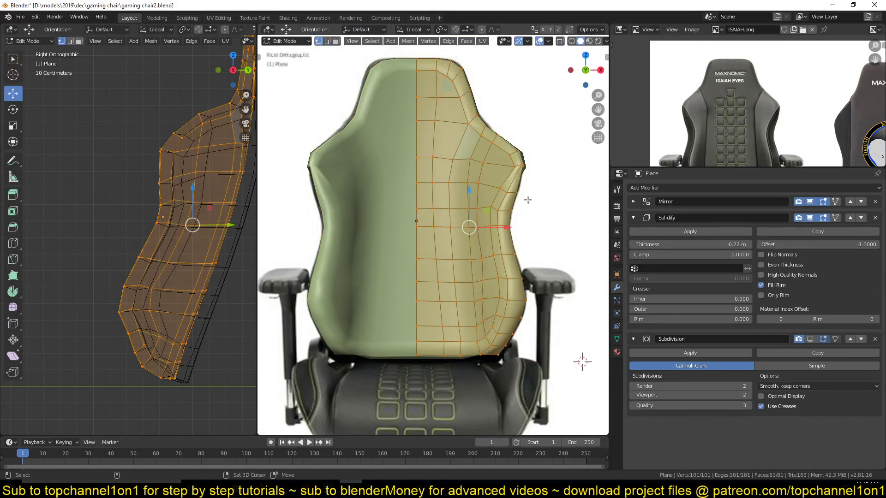
{"action": "key", "text": "Tab"}
{"action": "middle_click_drag", "start_coordinate": [534, 188], "coordinate": [479, 186]}
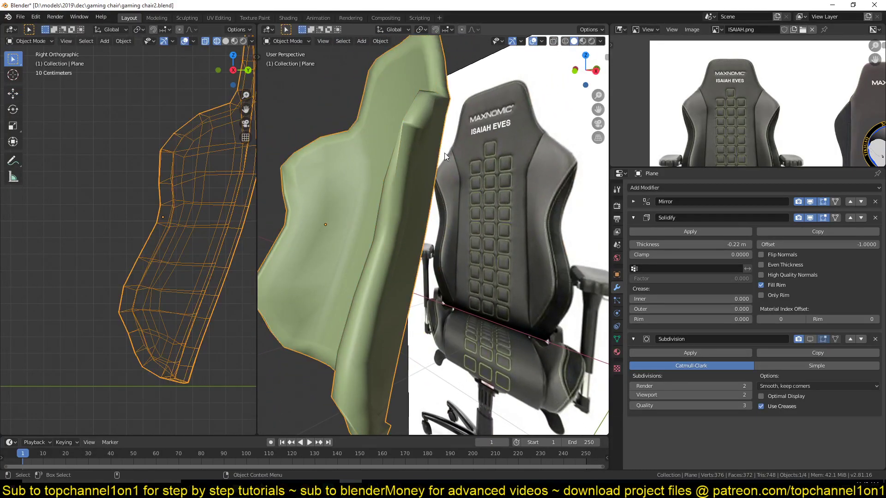
Apply the backrest's object transform, set the Solidify thickness to -0.074 m and save the file
{"action": "key", "text": "ctrl+a"}
{"action": "left_click", "coordinate": [442, 172]}
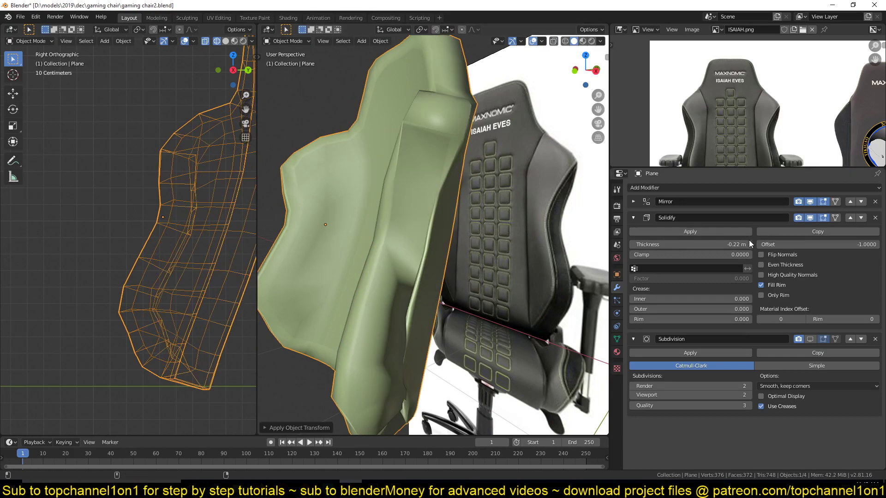
{"action": "left_click_drag", "start_coordinate": [684, 244], "coordinate": [697, 245]}
{"action": "key", "text": "ctrl+s"}
Set the backrest to flat shading and view its facets from the back
{"action": "right_click", "coordinate": [428, 159]}
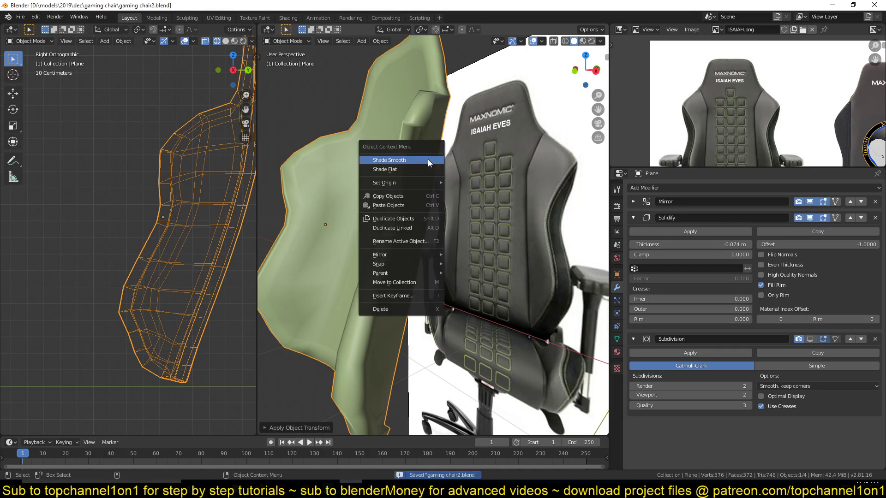
{"action": "left_click", "coordinate": [414, 171]}
{"action": "middle_click_drag", "start_coordinate": [373, 140], "coordinate": [425, 137]}
{"action": "middle_click_drag", "start_coordinate": [455, 161], "coordinate": [386, 188]}
Select one edge on the back of the side bolster, adjust it with Shrink/Fatten and return to Object Mode
{"action": "key", "text": "Tab"}
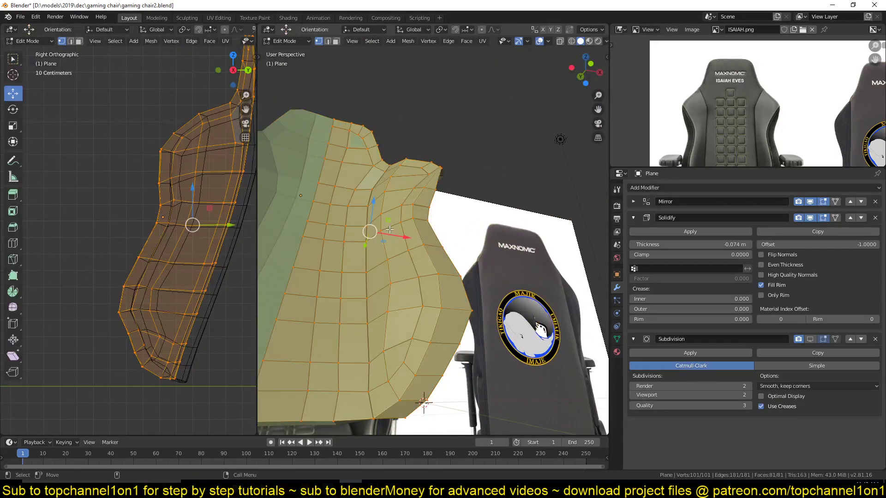
{"action": "scroll", "coordinate": [392, 230], "scroll_direction": "up", "scroll_amount": 1}
{"action": "key", "text": "alt+a"}
{"action": "key", "text": "a"}
{"action": "key", "text": "alt+a"}
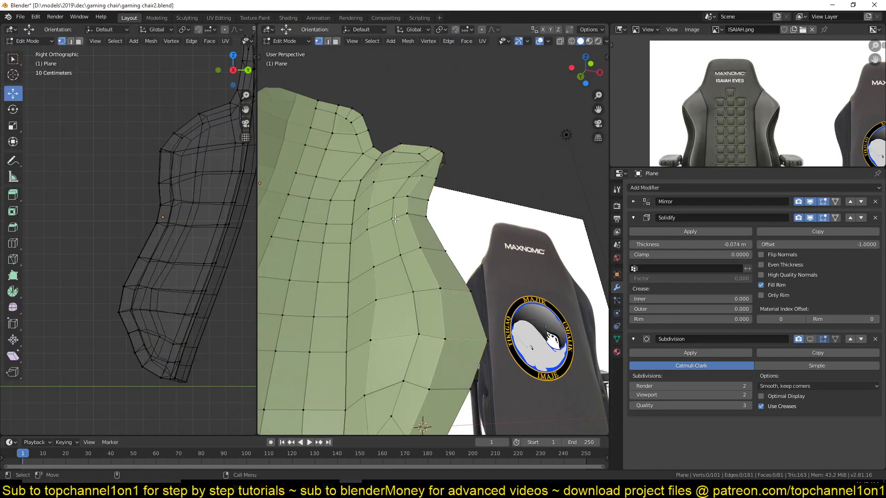
{"action": "key", "text": "alt+s"}
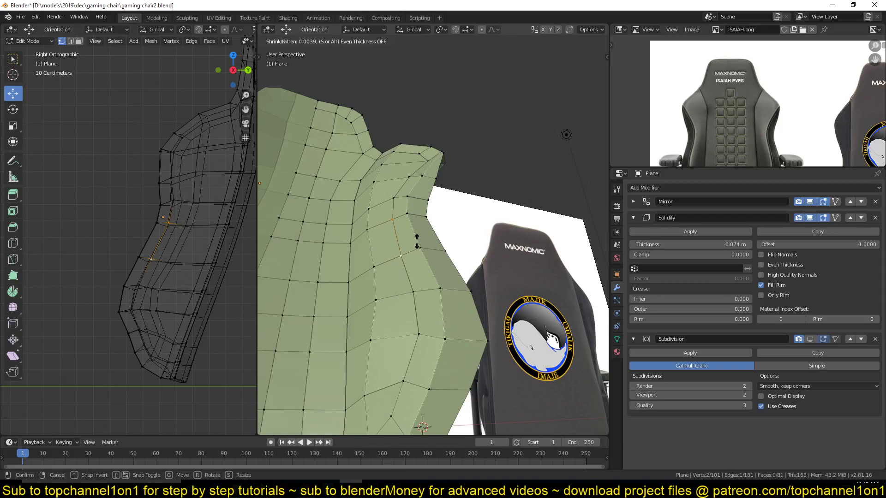
{"action": "left_click", "coordinate": [427, 257]}
{"action": "key", "text": "Tab"}
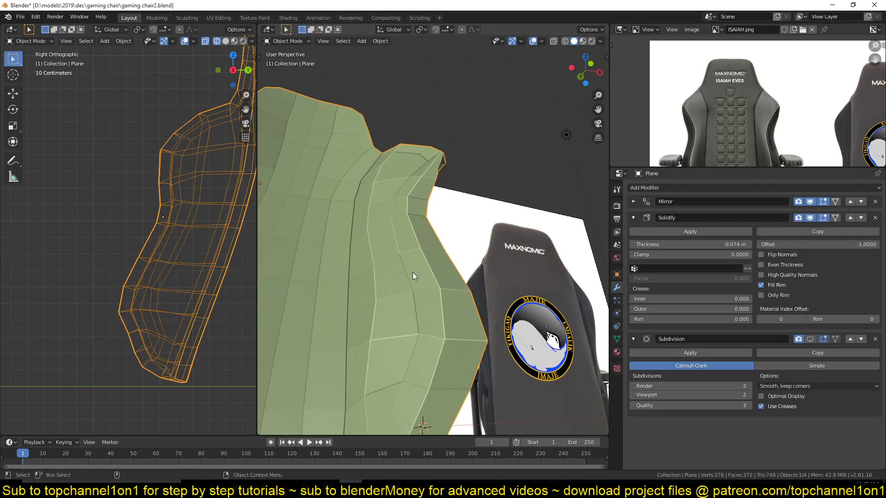
Inspect the backrest's underside and toggle the viewport's Cavity shading off and back on
{"action": "middle_click_drag", "start_coordinate": [413, 272], "coordinate": [523, 150]}
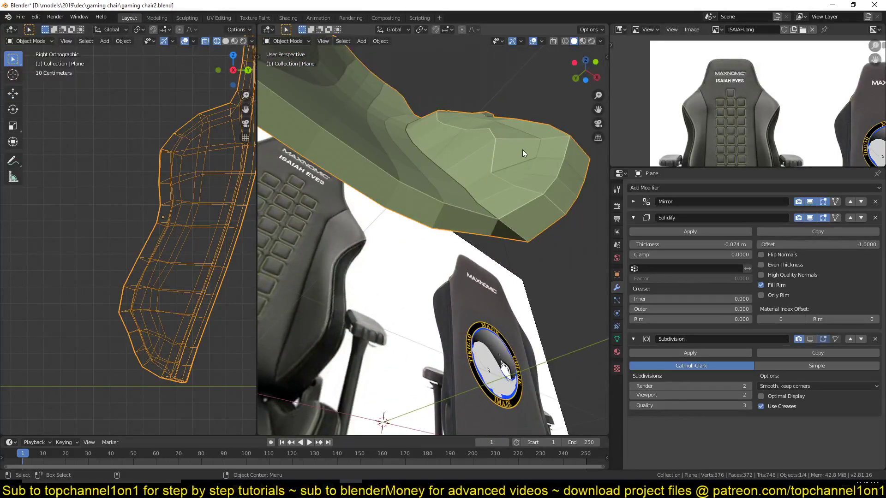
{"action": "key", "text": "Tab"}
{"action": "key", "text": "Tab"}
{"action": "left_click", "coordinate": [600, 41]}
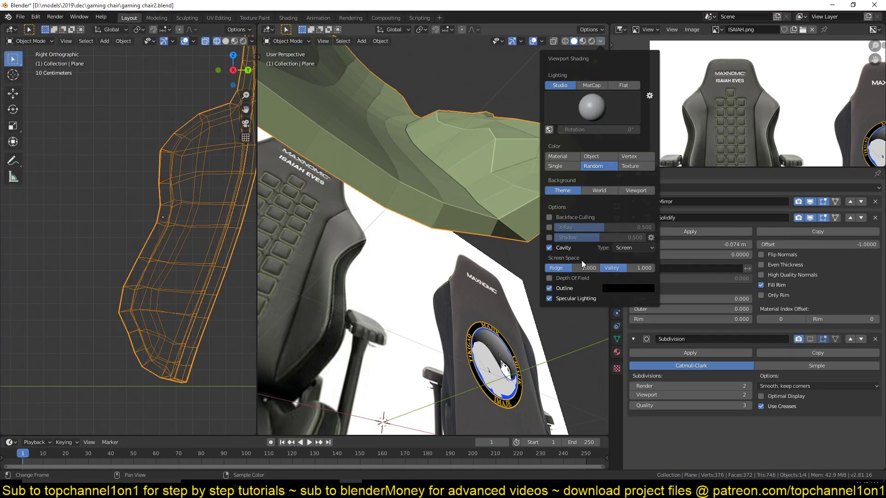
{"action": "left_click", "coordinate": [555, 246]}
{"action": "left_click", "coordinate": [555, 246]}
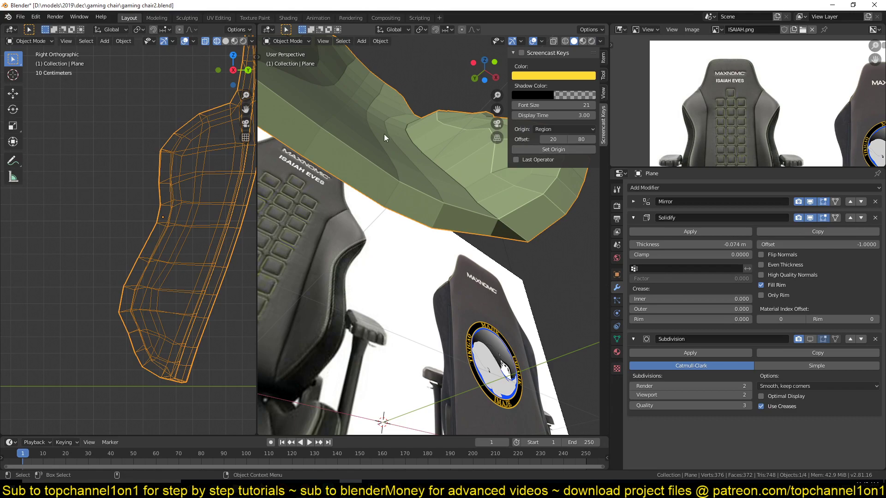
Turn on the Screencast Keys display for the 3D viewport and deselect the backrest
{"action": "key", "text": "n"}
{"action": "left_click", "coordinate": [445, 97]}
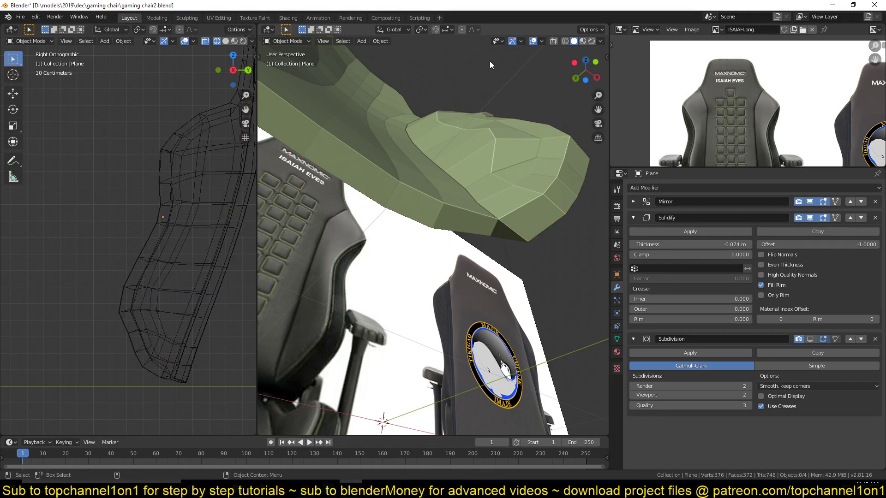
{"action": "key", "text": "n"}
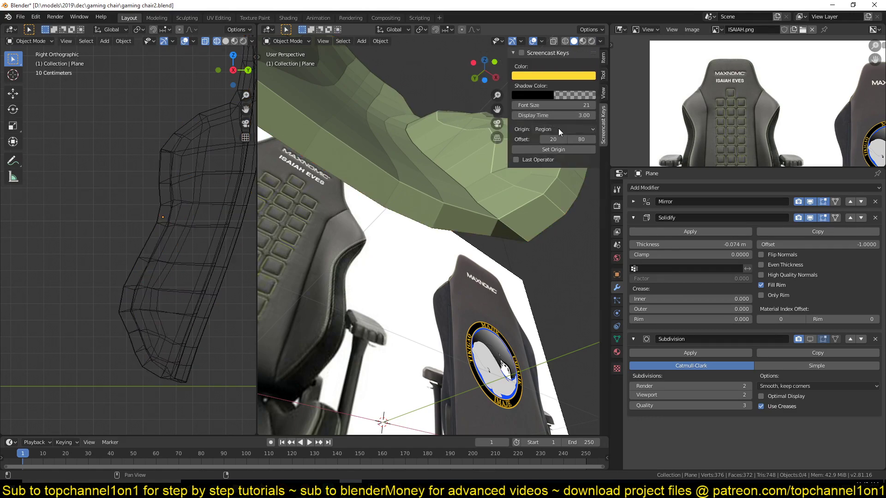
{"action": "left_click", "coordinate": [522, 53]}
{"action": "left_click", "coordinate": [475, 79]}
{"action": "scroll", "coordinate": [403, 138], "scroll_direction": "down", "scroll_amount": 4}
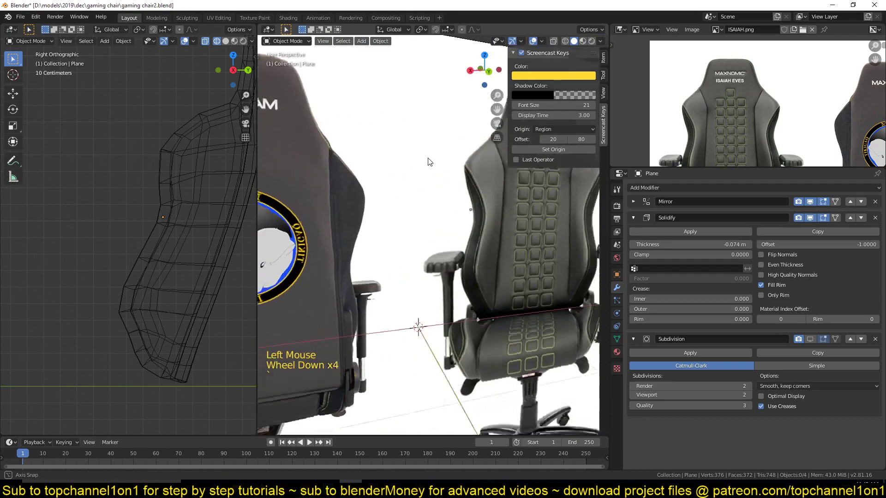
Switch to the front view, save the file and open the backrest mesh in Edit Mode
{"action": "scroll", "coordinate": [441, 174], "scroll_direction": "down", "scroll_amount": 3}
{"action": "key", "text": "KP_1"}
{"action": "left_click", "coordinate": [422, 178]}
{"action": "scroll", "coordinate": [411, 228], "scroll_direction": "up", "scroll_amount": 8}
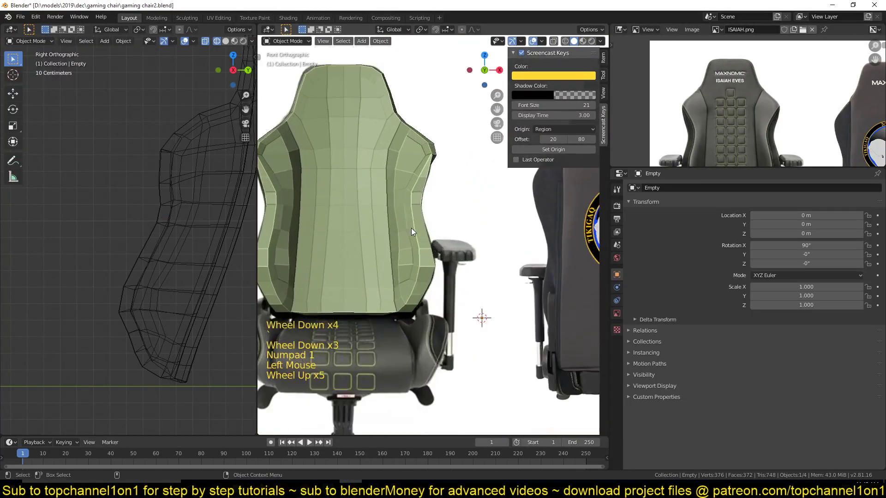
{"action": "left_click", "coordinate": [411, 227]}
{"action": "key", "text": "ctrl+s"}
{"action": "key", "text": "Tab"}
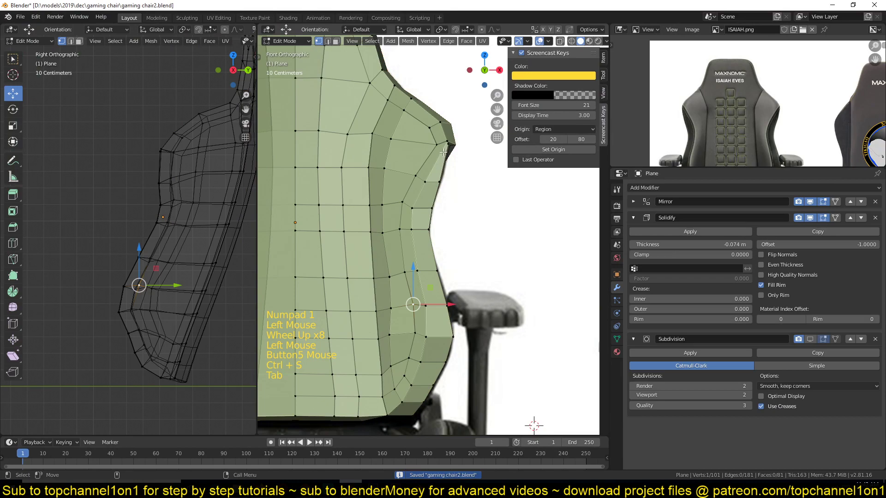
Select the two vertices at the side bolster's upper front corner and Shrink/Fatten them by about -0.03
{"action": "middle_click_drag", "start_coordinate": [425, 248], "coordinate": [443, 66]}
{"action": "left_click", "coordinate": [442, 67]}
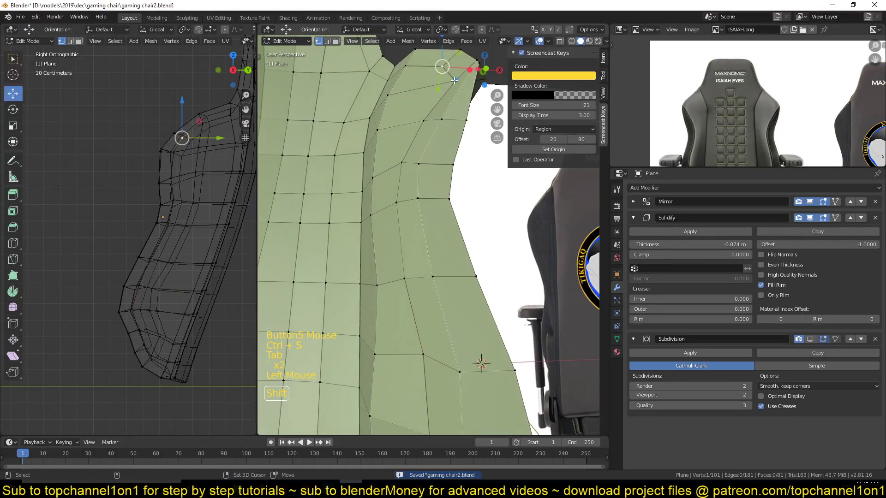
{"action": "left_click", "coordinate": [454, 85], "text": "shift"}
{"action": "middle_click_drag", "start_coordinate": [464, 95], "coordinate": [446, 150]}
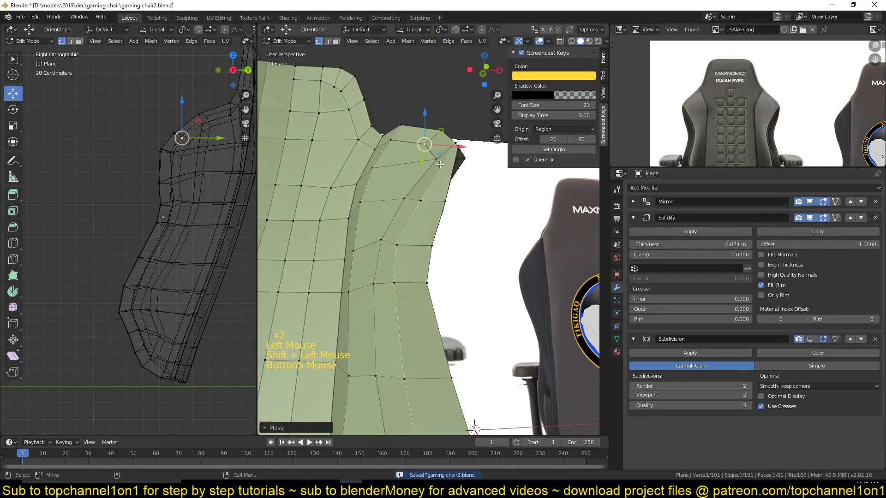
{"action": "key", "text": "w"}
{"action": "left_click", "coordinate": [431, 153], "text": "shift"}
{"action": "key", "text": "alt+s"}
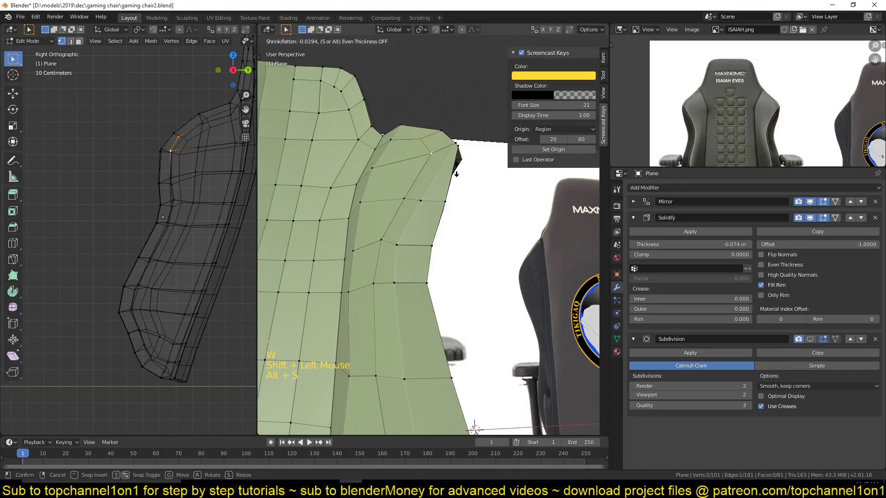
{"action": "left_click", "coordinate": [460, 174]}
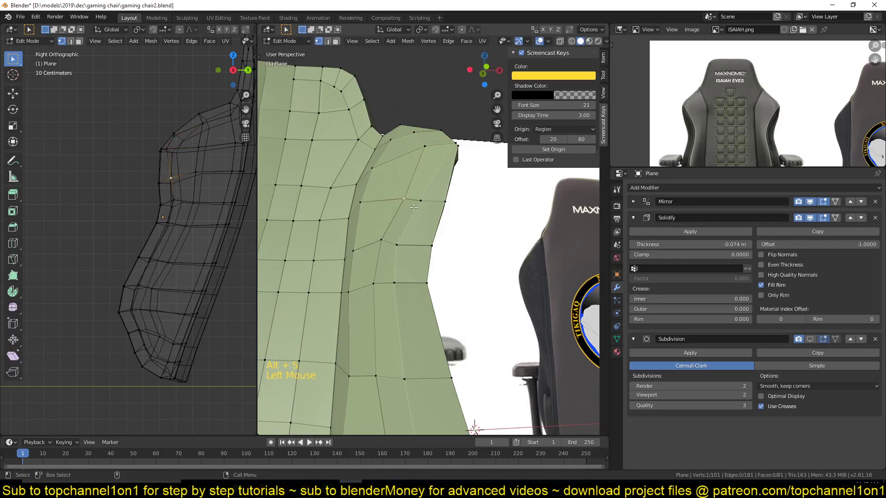
Adjust the next vertices down the bolster's upper front one at a time with slight inward Shrink/Fatten offsets
{"action": "key", "text": "alt+s"}
{"action": "left_click", "coordinate": [446, 224]}
{"action": "middle_click_drag", "start_coordinate": [447, 224], "coordinate": [428, 125]}
{"action": "key", "text": "grave"}
{"action": "key", "text": "alt+s"}
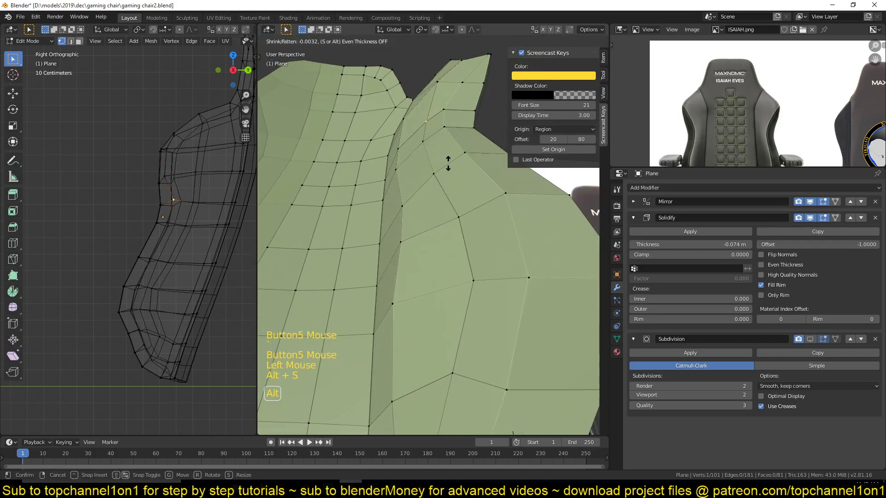
{"action": "left_click", "coordinate": [425, 144]}
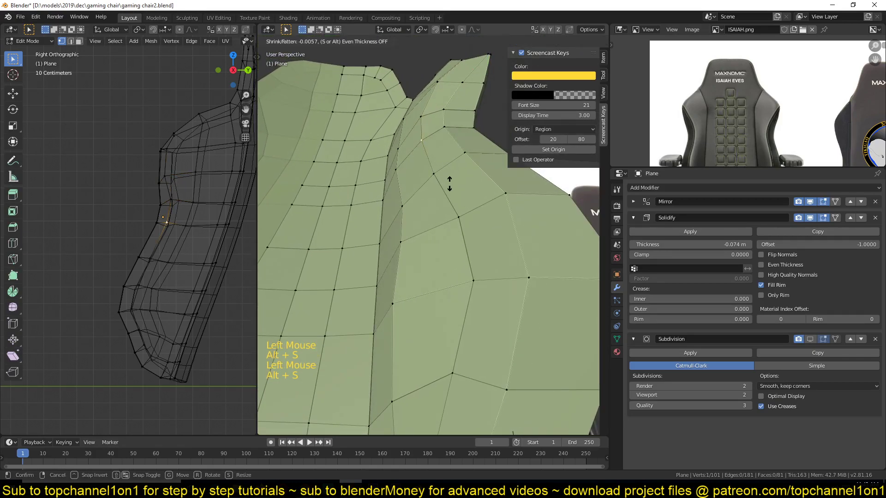
Select a three-vertex path across the lower bolster's bulge and pull it inward with Shrink/Fatten
{"action": "scroll", "coordinate": [461, 194], "scroll_direction": "down", "scroll_amount": 4}
{"action": "key", "text": "grave"}
{"action": "scroll", "coordinate": [491, 201], "scroll_direction": "up", "scroll_amount": 2}
{"action": "middle_click_drag", "start_coordinate": [491, 201], "coordinate": [430, 200]}
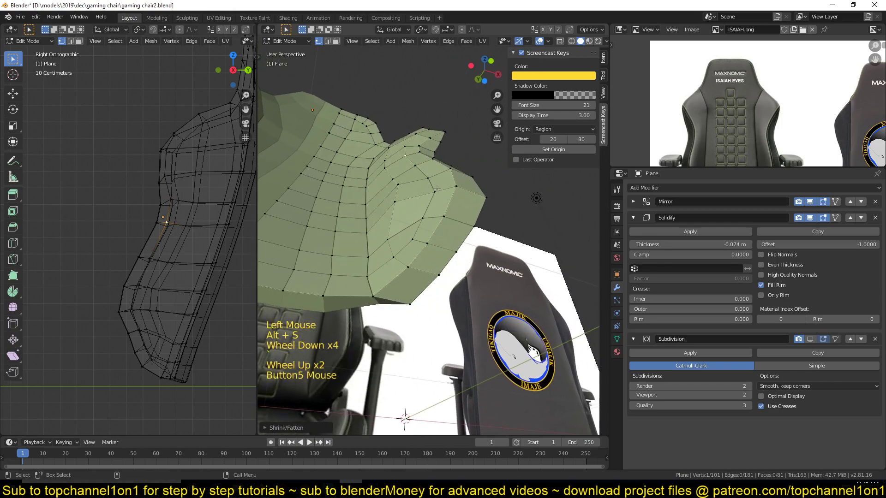
{"action": "left_click", "coordinate": [430, 200]}
{"action": "left_click", "coordinate": [421, 217], "text": "ctrl"}
{"action": "key", "text": "alt+s"}
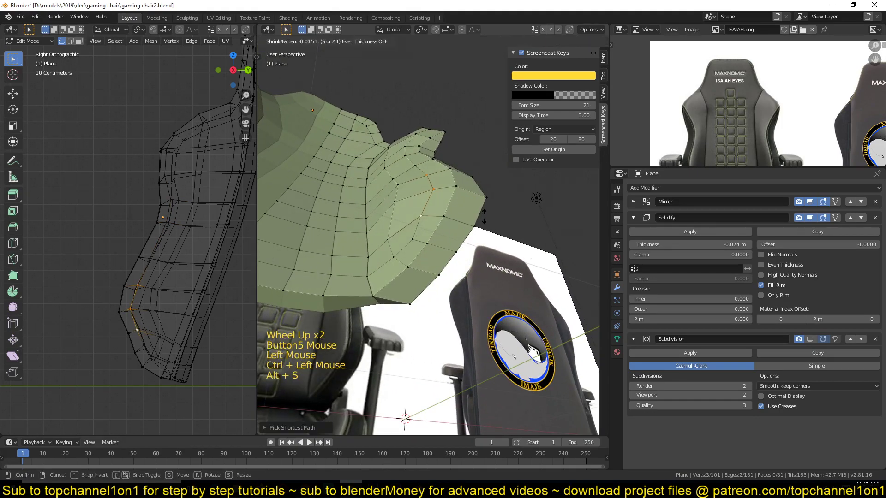
{"action": "left_click", "coordinate": [486, 221]}
Adjust two single vertices at the bolster's middle with Shrink/Fatten, return to Object Mode and save the file
{"action": "left_click", "coordinate": [416, 169]}
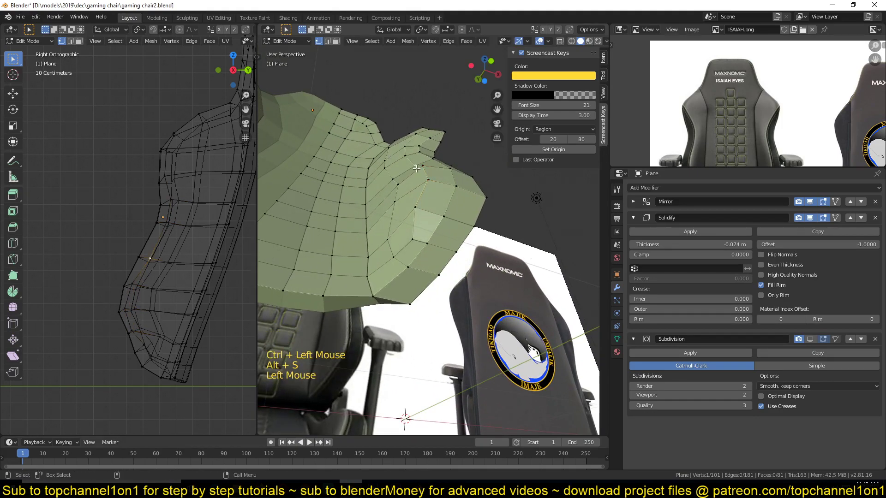
{"action": "key", "text": "alt+s"}
{"action": "left_click", "coordinate": [403, 177]}
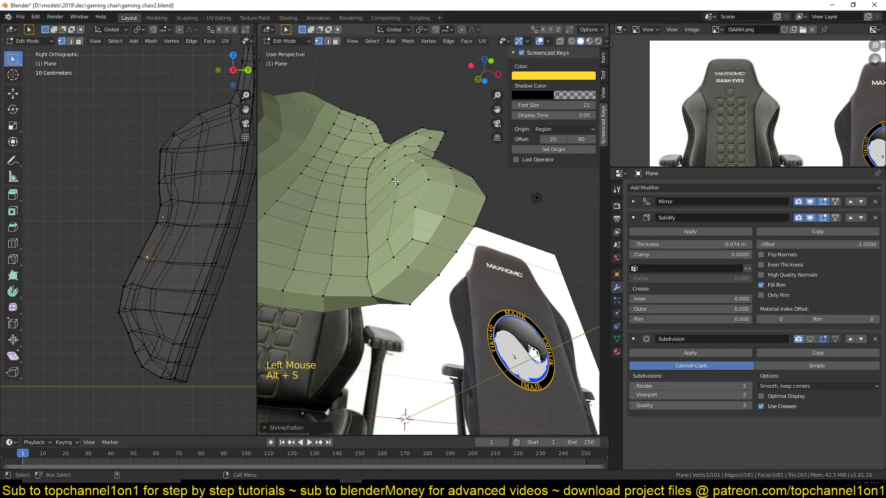
{"action": "key", "text": "alt+s"}
{"action": "key", "text": "Tab"}
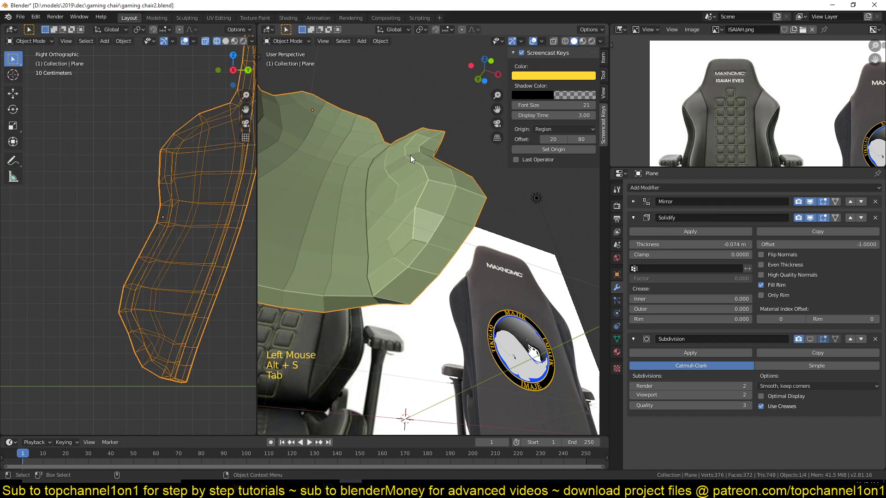
{"action": "scroll", "coordinate": [413, 214], "scroll_direction": "down", "scroll_amount": 5}
{"action": "scroll", "coordinate": [411, 209], "scroll_direction": "up", "scroll_amount": 2}
{"action": "middle_click_drag", "start_coordinate": [397, 181], "coordinate": [404, 211]}
{"action": "key", "text": "ctrl+s"}
Select two adjacent columns of faces running down the backrest's front panel beside its centre
{"action": "key", "text": "Tab"}
{"action": "scroll", "coordinate": [404, 211], "scroll_direction": "up", "scroll_amount": 2}
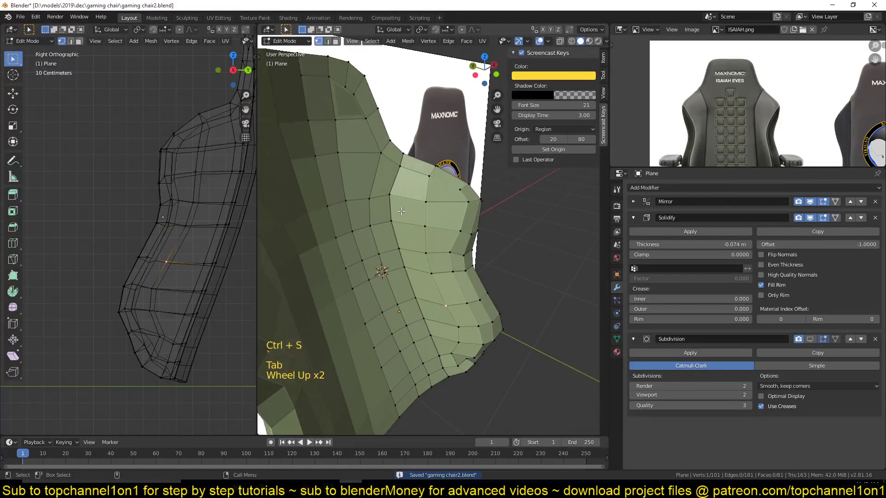
{"action": "left_click", "coordinate": [410, 397], "text": "ctrl"}
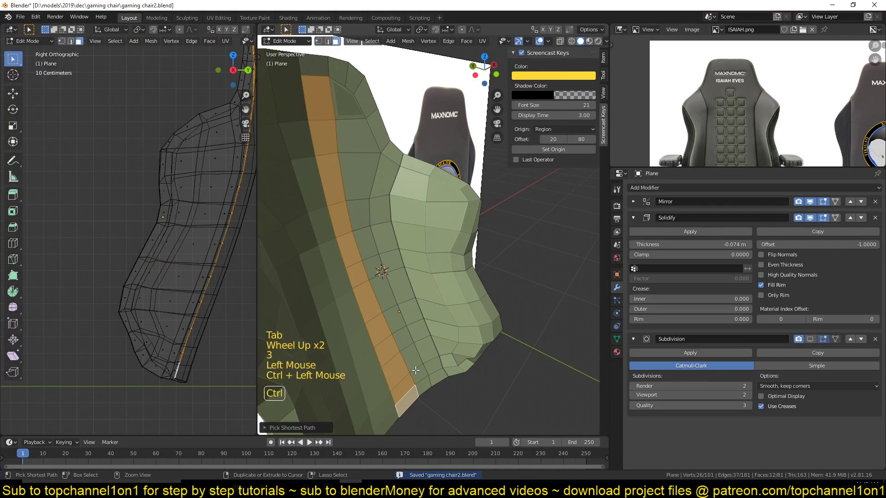
{"action": "left_click", "coordinate": [356, 134], "text": "ctrl"}
{"action": "left_click", "coordinate": [416, 371], "text": "ctrl"}
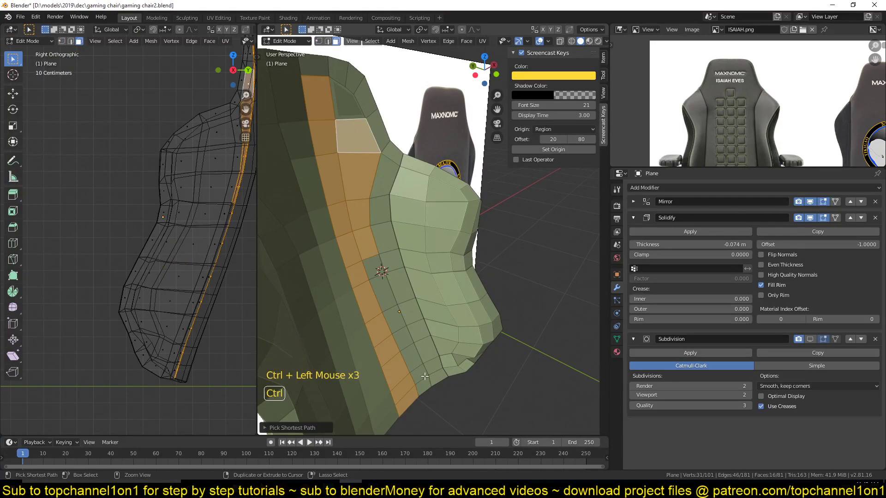
{"action": "left_click", "coordinate": [423, 383], "text": "shift"}
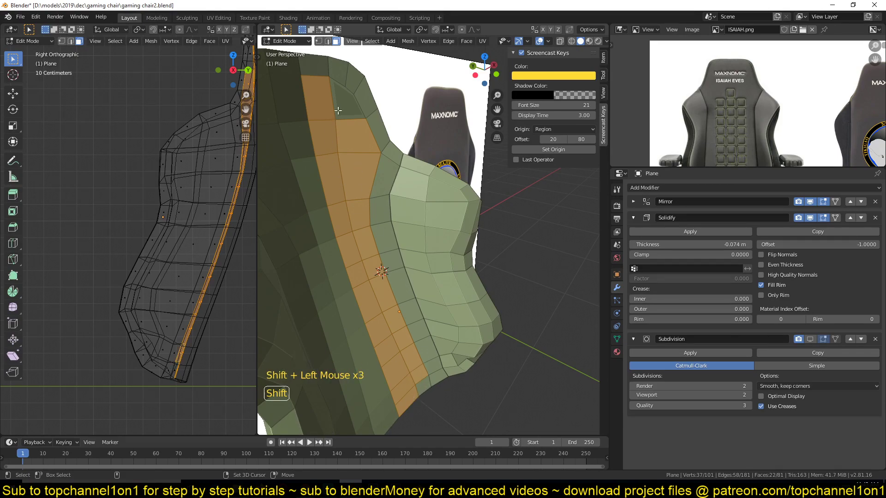
Try to offset the selected front-panel faces with Shrink/Fatten
{"action": "key", "text": "alt+s"}
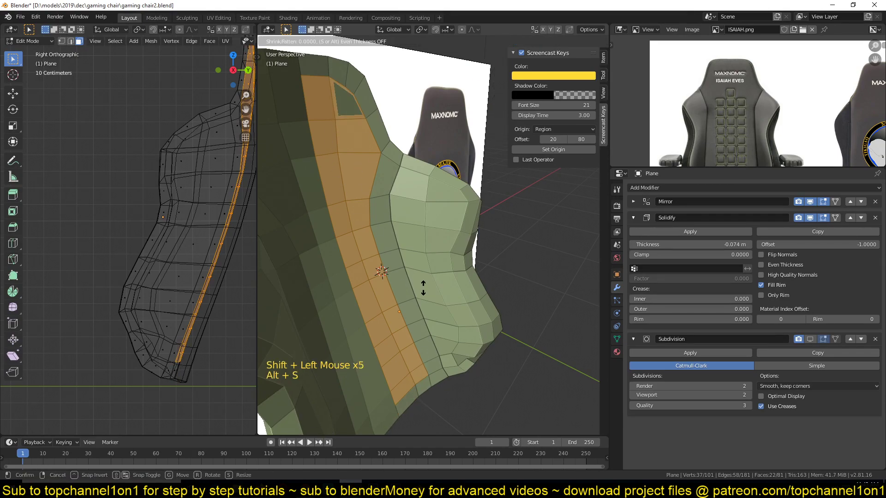
{"action": "left_click", "coordinate": [294, 128], "text": "shift"}
{"action": "scroll", "coordinate": [342, 280], "scroll_direction": "down", "scroll_amount": 4}
{"action": "key", "text": "grave"}
{"action": "scroll", "coordinate": [300, 234], "scroll_direction": "up", "scroll_amount": 4}
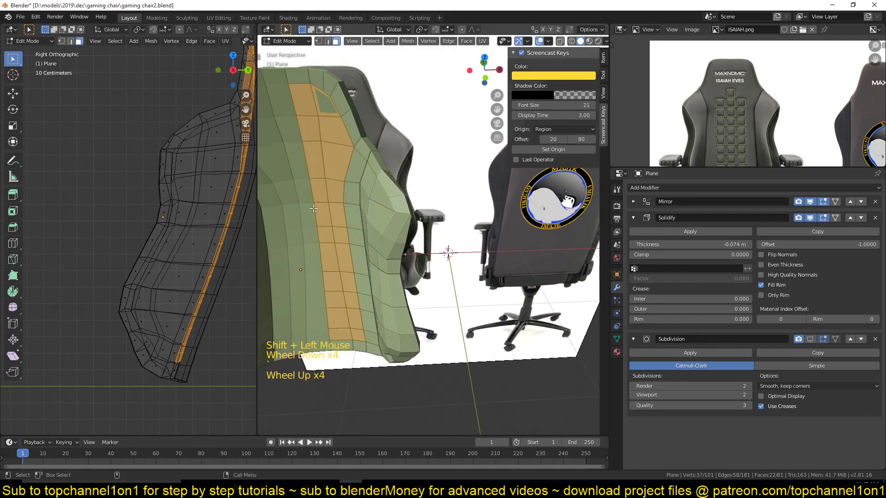
{"action": "scroll", "coordinate": [314, 209], "scroll_direction": "down", "scroll_amount": 2}
{"action": "key", "text": "grave"}
{"action": "key", "text": "alt+s"}
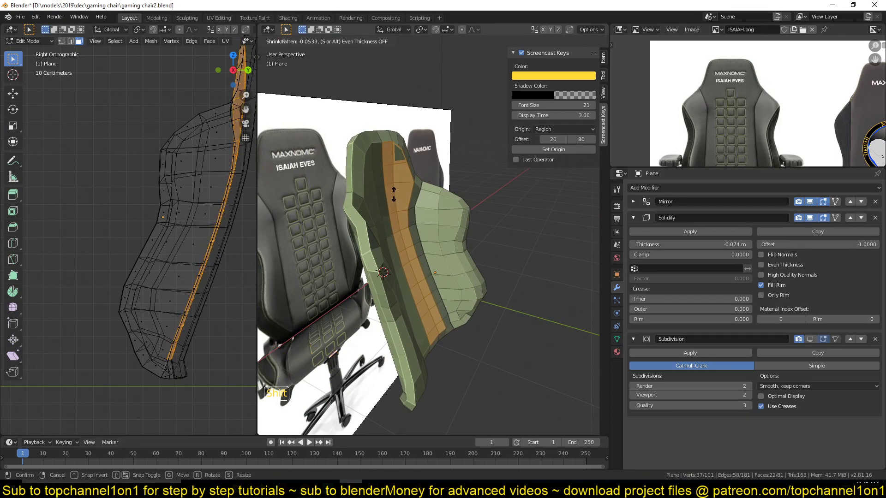
{"action": "left_click", "coordinate": [394, 194]}
Return to Object Mode, check the backrest from the side and front, and save the file
{"action": "key", "text": "Tab"}
{"action": "middle_click_drag", "start_coordinate": [394, 194], "coordinate": [395, 170]}
{"action": "scroll", "coordinate": [393, 211], "scroll_direction": "up", "scroll_amount": 2}
{"action": "scroll", "coordinate": [340, 204], "scroll_direction": "up", "scroll_amount": 1}
{"action": "scroll", "coordinate": [361, 186], "scroll_direction": "down", "scroll_amount": 2}
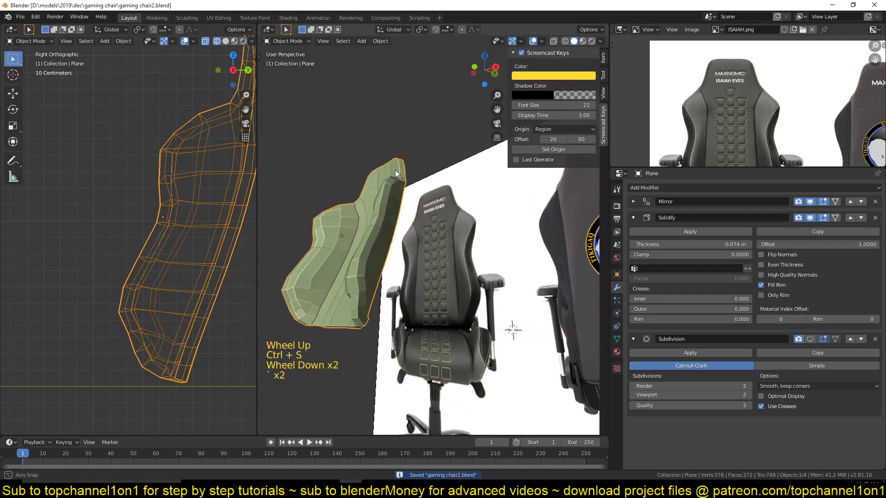
{"action": "middle_click_drag", "start_coordinate": [408, 209], "coordinate": [450, 253]}
{"action": "key", "text": "ctrl+s"}
{"action": "scroll", "coordinate": [455, 252], "scroll_direction": "up", "scroll_amount": 2}
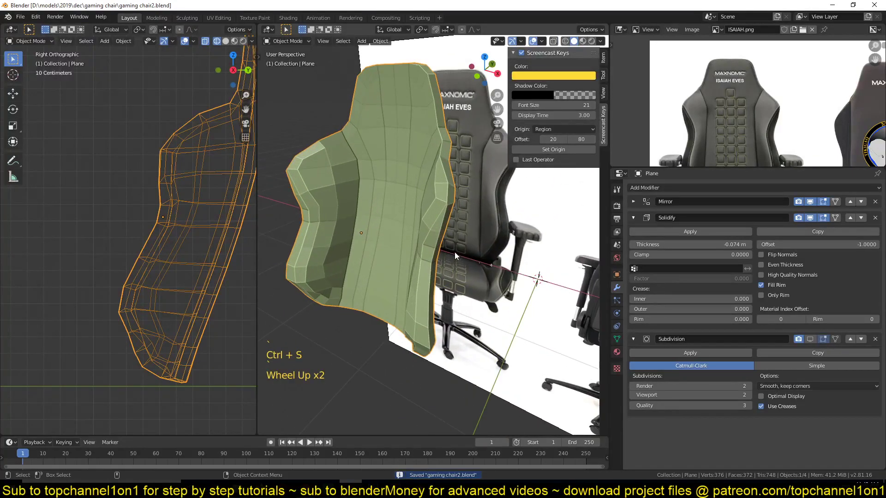
Apply the Solidify modifier, set the backrest to smooth shading and save the file
{"action": "left_click", "coordinate": [662, 229]}
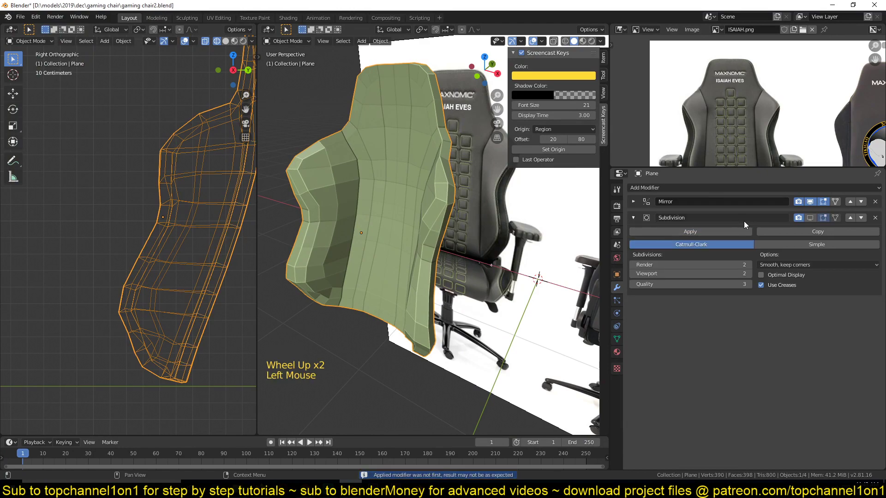
{"action": "right_click", "coordinate": [400, 152]}
{"action": "left_click", "coordinate": [400, 150]}
{"action": "middle_click_drag", "start_coordinate": [420, 190], "coordinate": [443, 215]}
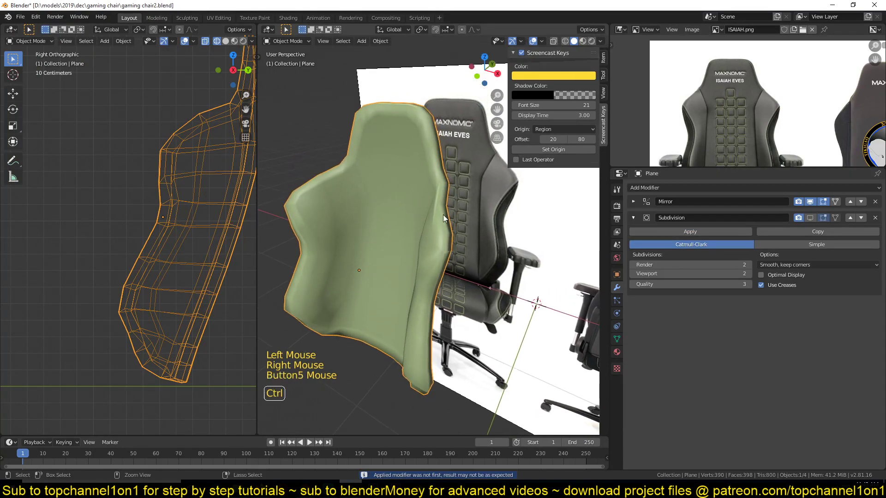
{"action": "key", "text": "ctrl+s"}
Examine the backrest's outer side and compare it with the side areas of the chair in the reference image
{"action": "scroll", "coordinate": [738, 102], "scroll_direction": "up", "scroll_amount": 3}
{"action": "key", "text": "Tab"}
{"action": "key", "text": "grave"}
{"action": "middle_click_drag", "start_coordinate": [394, 237], "coordinate": [279, 188]}
{"action": "scroll", "coordinate": [640, 144], "scroll_direction": "down", "scroll_amount": 3}
{"action": "scroll", "coordinate": [764, 154], "scroll_direction": "down", "scroll_amount": 2}
{"action": "middle_click_drag", "start_coordinate": [773, 155], "coordinate": [703, 68]}
{"action": "scroll", "coordinate": [726, 117], "scroll_direction": "up", "scroll_amount": 3}
{"action": "key", "text": "grave"}
{"action": "middle_click_drag", "start_coordinate": [490, 171], "coordinate": [413, 243]}
Select the nine-vertex path down the bolster's outer side just behind the front rim and offset it with Shrink/Fatten
{"action": "key", "text": "Tab"}
{"action": "key", "text": "Tab"}
{"action": "left_click", "coordinate": [368, 245]}
{"action": "key", "text": "1"}
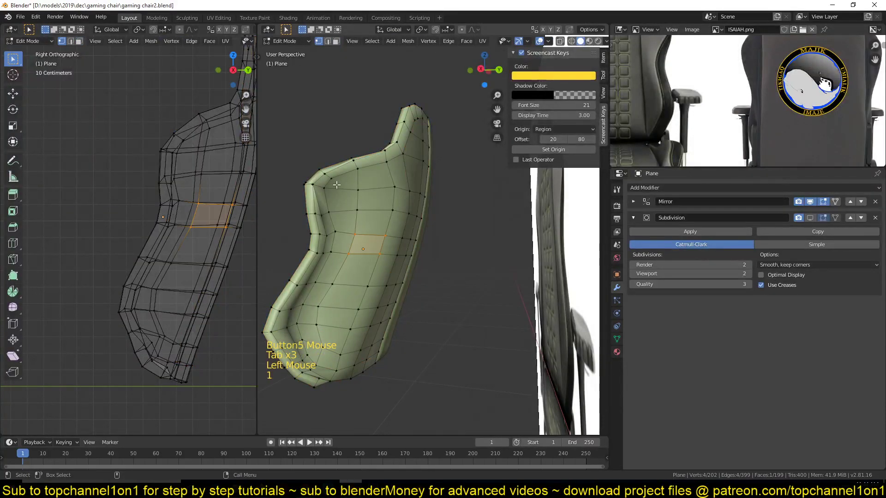
{"action": "left_click", "coordinate": [336, 185]}
{"action": "key", "text": "grave"}
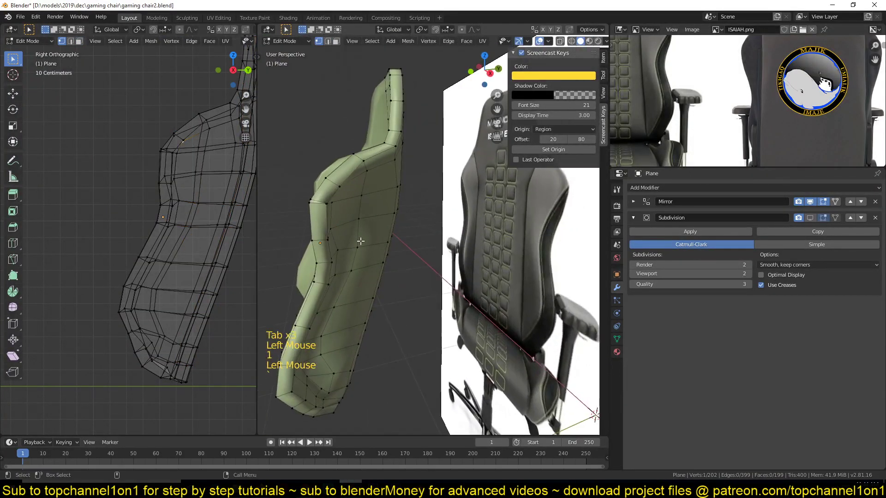
{"action": "scroll", "coordinate": [702, 133], "scroll_direction": "down", "scroll_amount": 2}
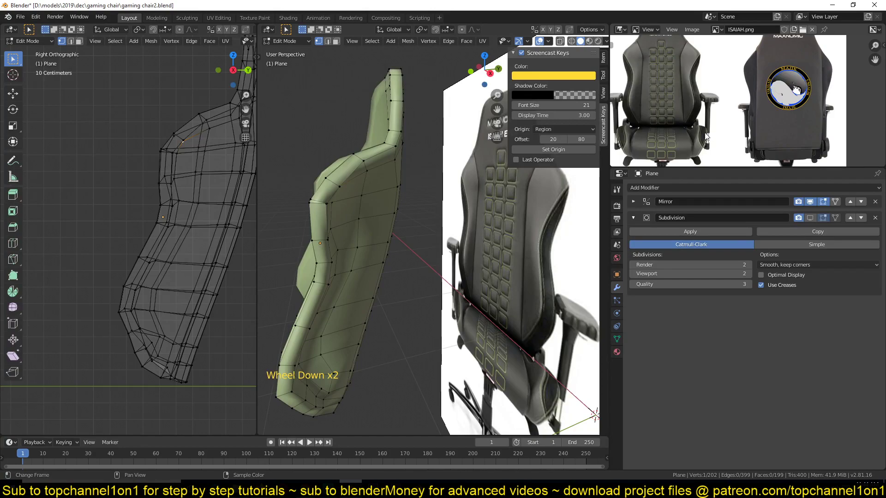
{"action": "key", "text": "grave"}
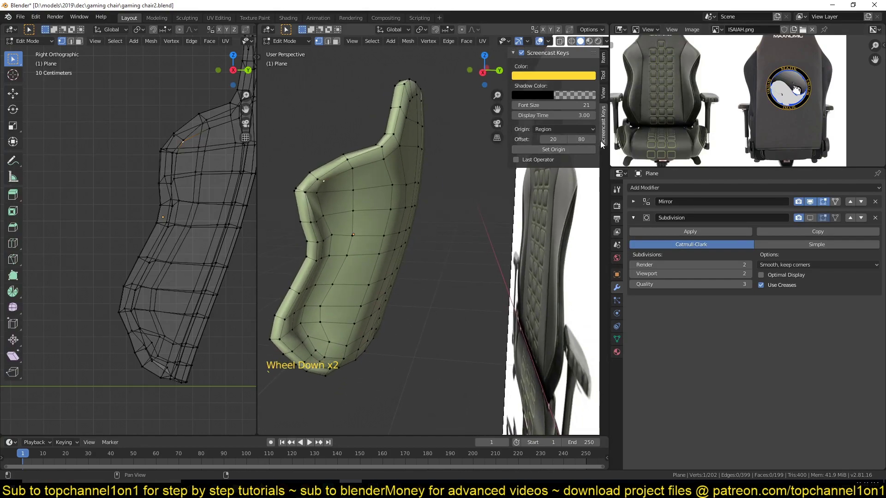
{"action": "scroll", "coordinate": [318, 203], "scroll_direction": "up", "scroll_amount": 1}
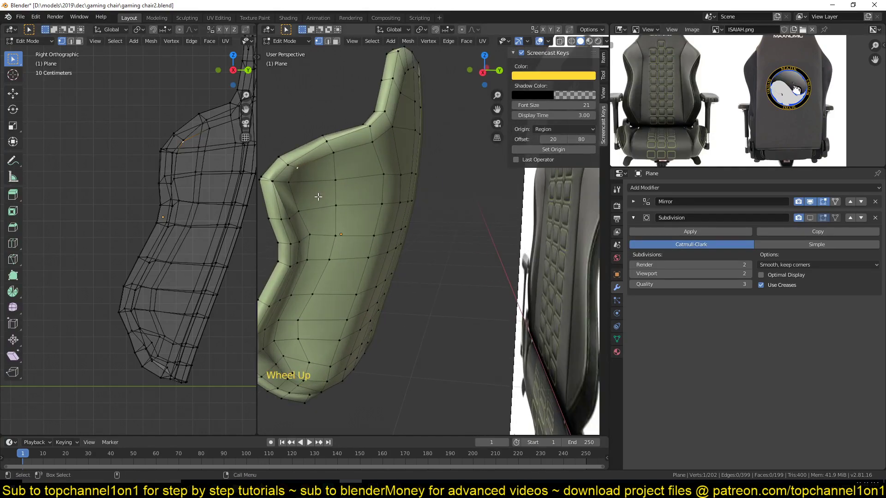
{"action": "left_click", "coordinate": [287, 347], "text": "ctrl"}
{"action": "scroll", "coordinate": [287, 346], "scroll_direction": "down", "scroll_amount": 3}
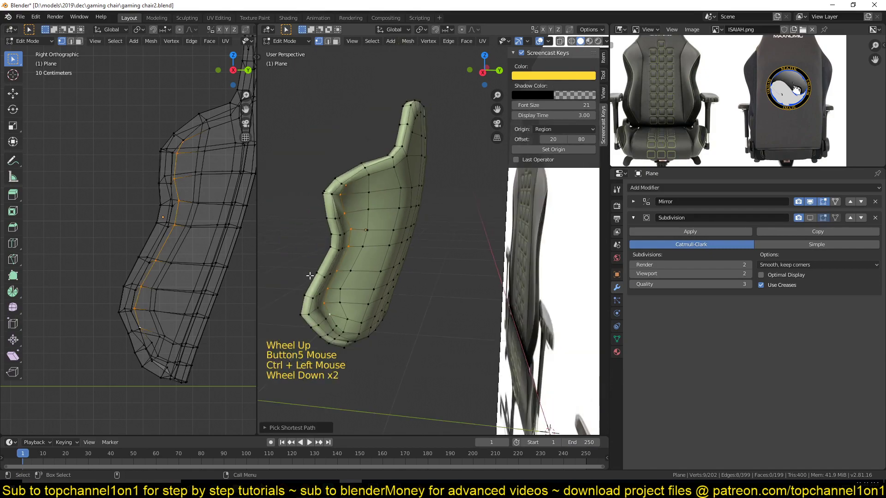
{"action": "key", "text": "alt+s"}
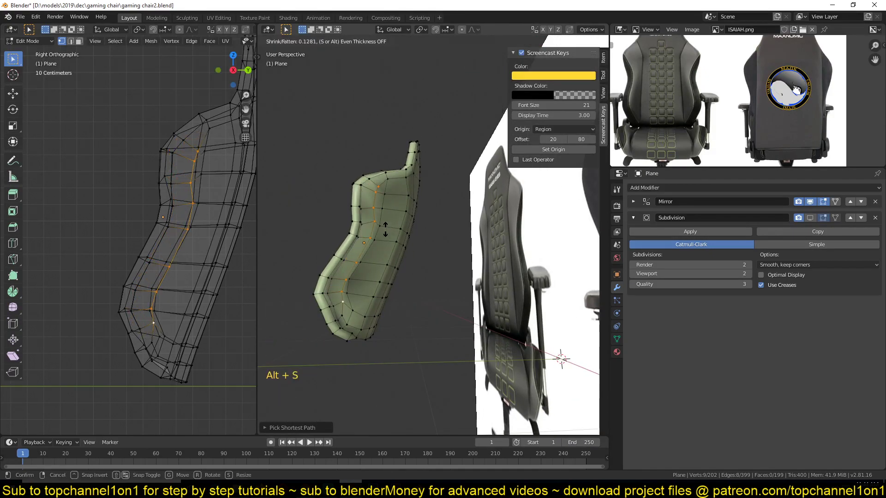
{"action": "left_click", "coordinate": [385, 205]}
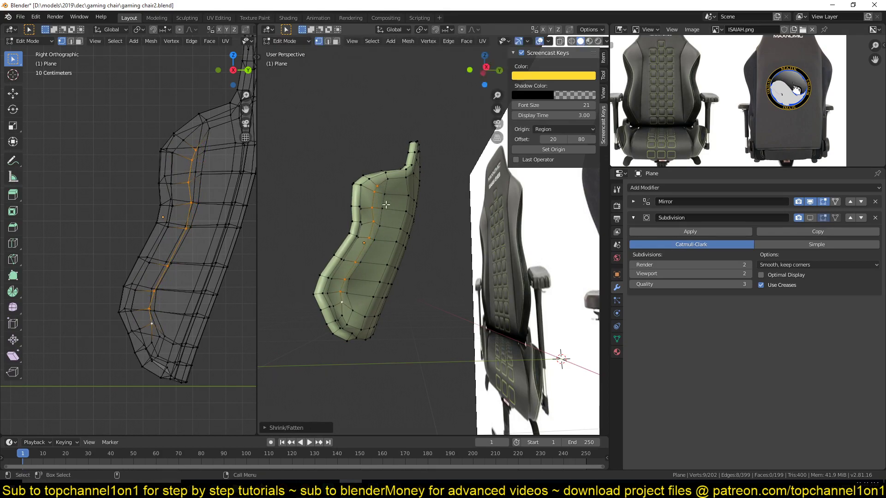
Select the seven-vertex path along the bolster's outer side, offset it with Shrink/Fatten and return to Object Mode
{"action": "left_click", "coordinate": [357, 296], "text": "ctrl"}
{"action": "key", "text": "alt+s"}
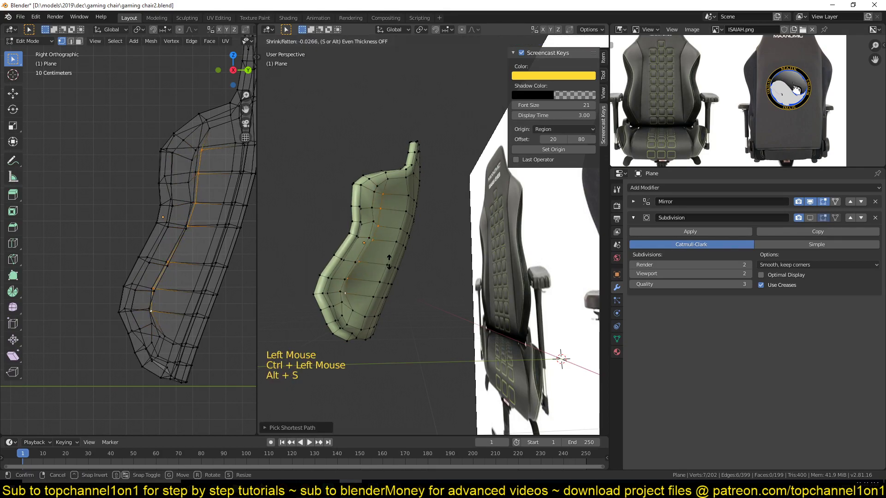
{"action": "key", "text": "Tab"}
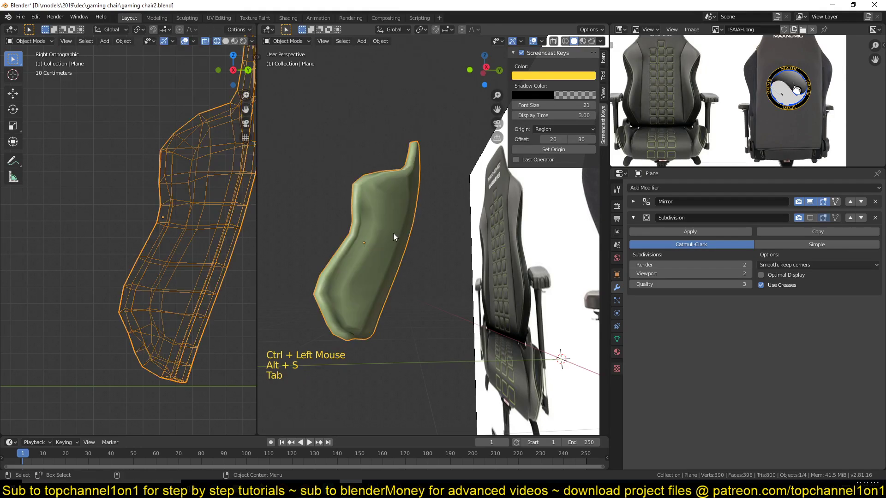
Select the reference image empty beside the backrest and hide it
{"action": "middle_click_drag", "start_coordinate": [393, 234], "coordinate": [401, 331]}
{"action": "key", "text": "Tab"}
{"action": "key", "text": "KP_1"}
{"action": "key", "text": "Tab"}
{"action": "left_click", "coordinate": [526, 236]}
{"action": "key", "text": "h"}
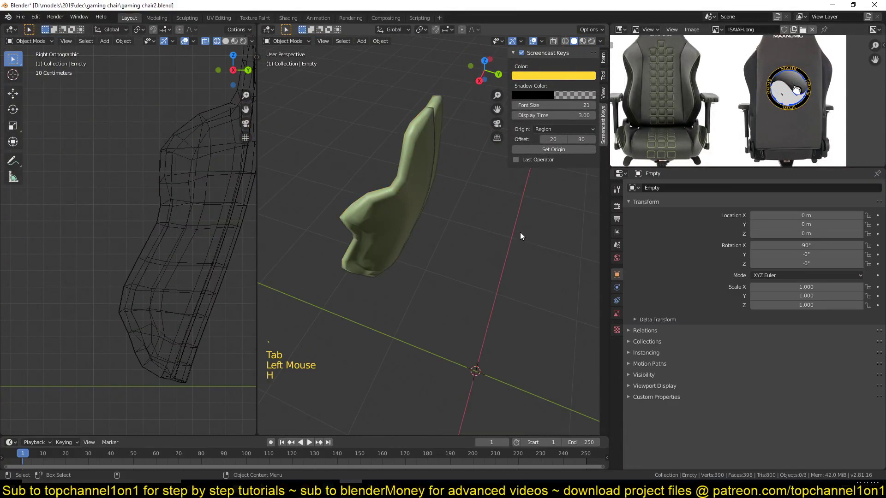
Select the backrest and inspect its centre seam and mirrored halves in Object Mode
{"action": "left_click", "coordinate": [421, 173]}
{"action": "middle_click_drag", "start_coordinate": [480, 198], "coordinate": [400, 144]}
{"action": "key", "text": "Tab"}
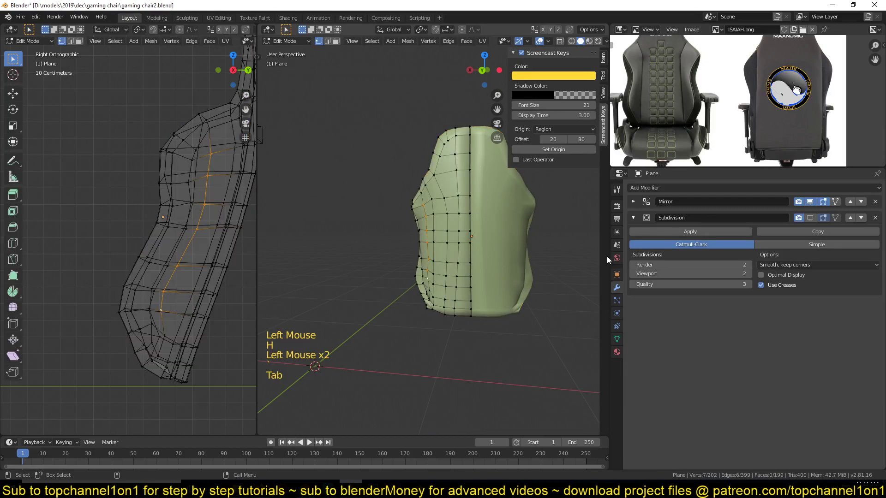
{"action": "key", "text": "Tab"}
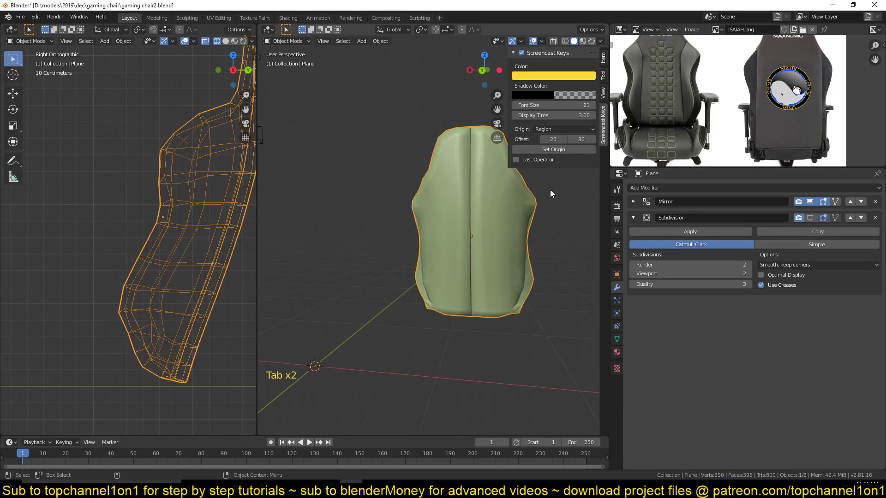
{"action": "scroll", "coordinate": [417, 246], "scroll_direction": "up", "scroll_amount": 1}
In wireframe Edit Mode, box-select the vertices along the backrest's centre line and delete the inner faces between the mirrored halves
{"action": "key", "text": "Tab"}
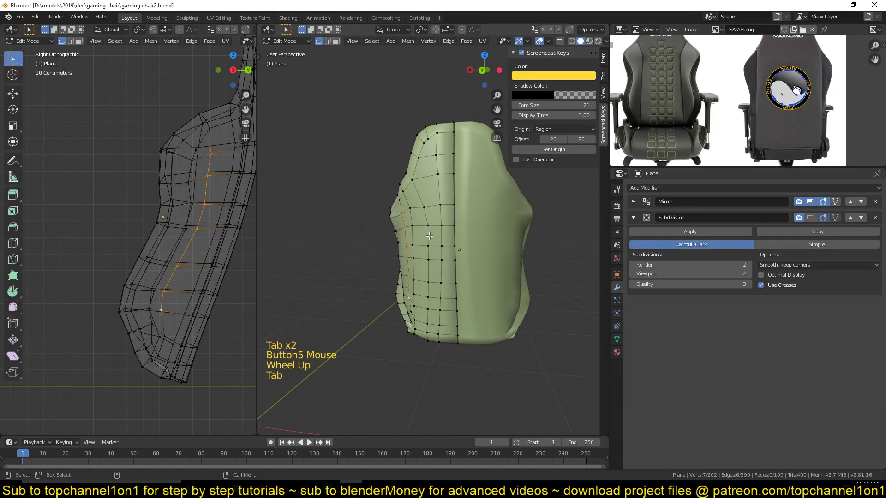
{"action": "key", "text": "z"}
{"action": "key", "text": "grave"}
{"action": "key", "text": "alt+a"}
{"action": "key", "text": "grave"}
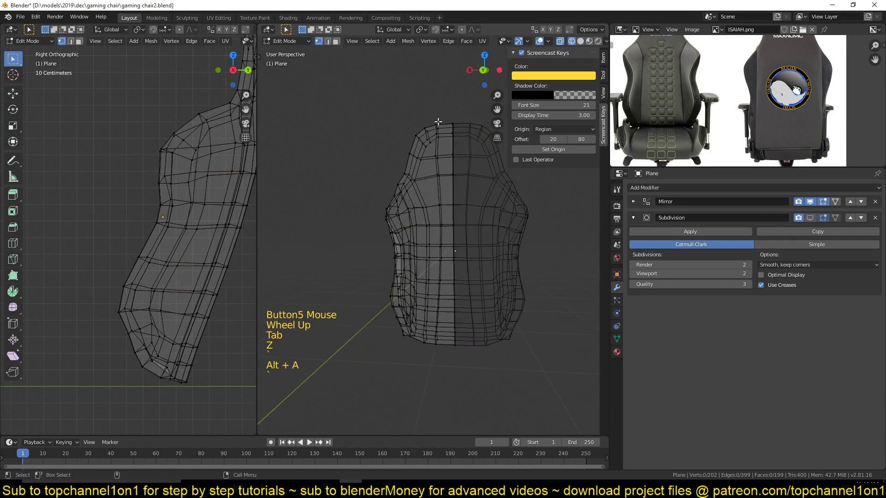
{"action": "key", "text": "b"}
{"action": "left_click_drag", "start_coordinate": [448, 105], "coordinate": [495, 392]}
{"action": "key", "text": "x"}
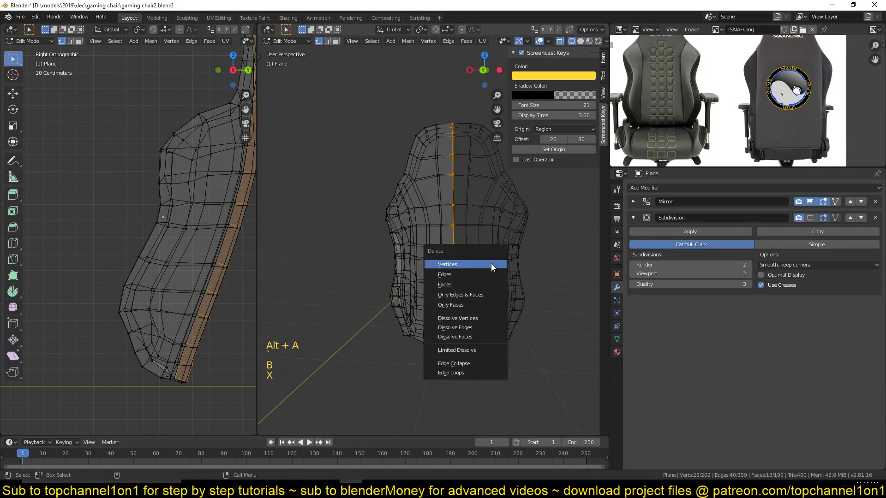
{"action": "left_click", "coordinate": [490, 284]}
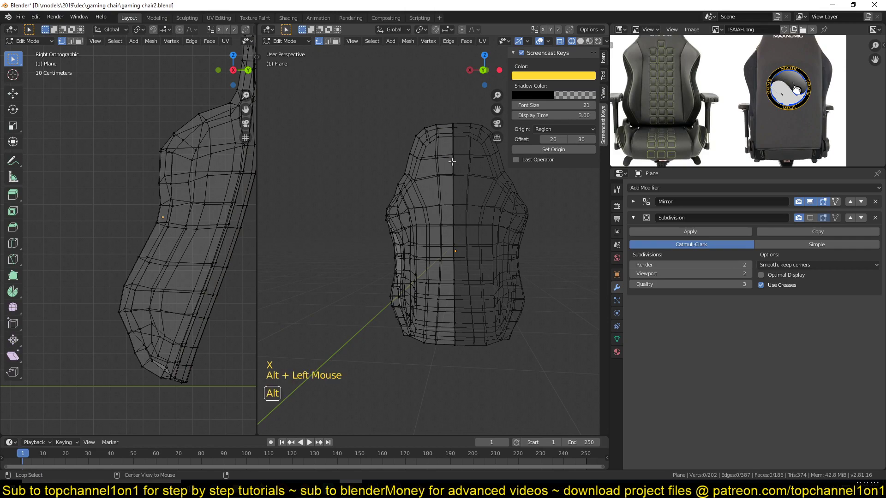
Select the edge loop along the backrest's centre seam and show the perspective viewport's tools
{"action": "key", "text": "t"}
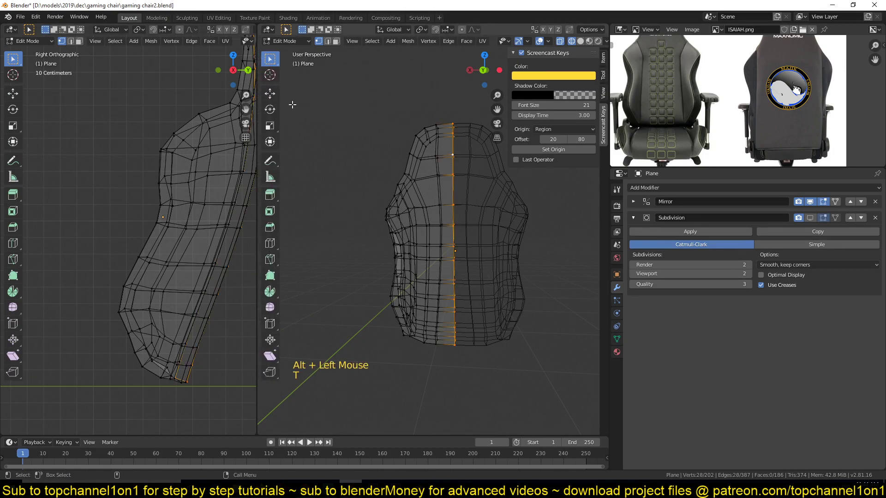